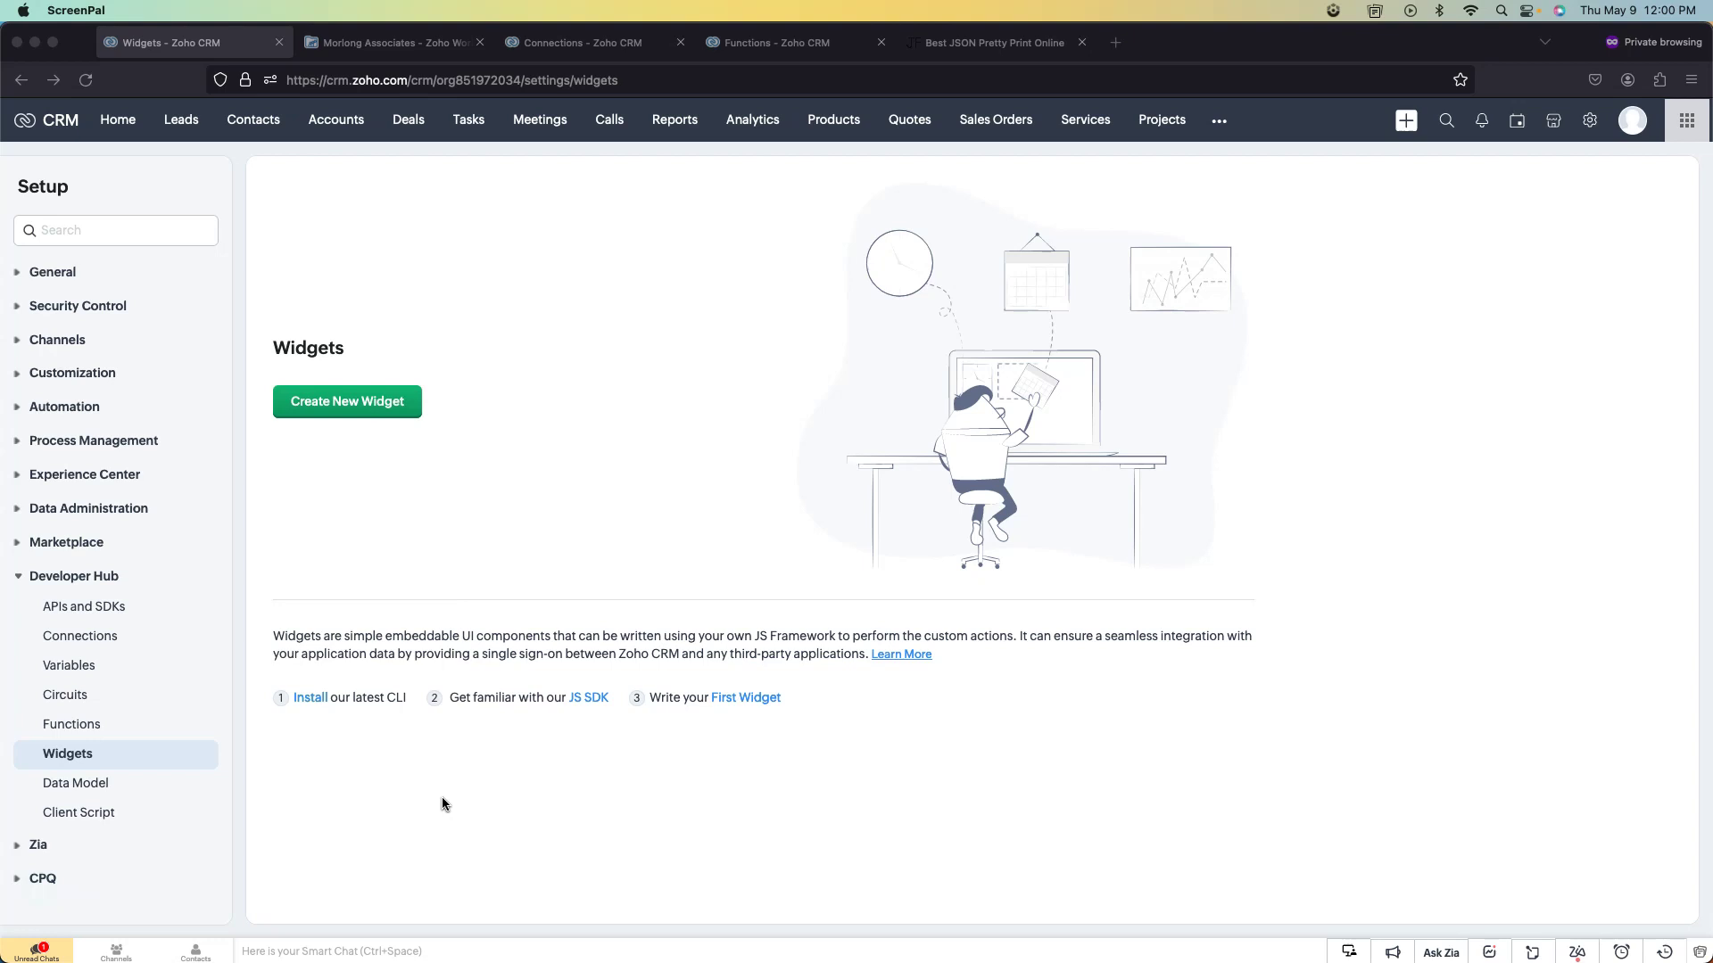
# In WorkDrive, open the Oh My Goodknits Inc folder inside the Customers team folder.
pyautogui.click(399, 42)
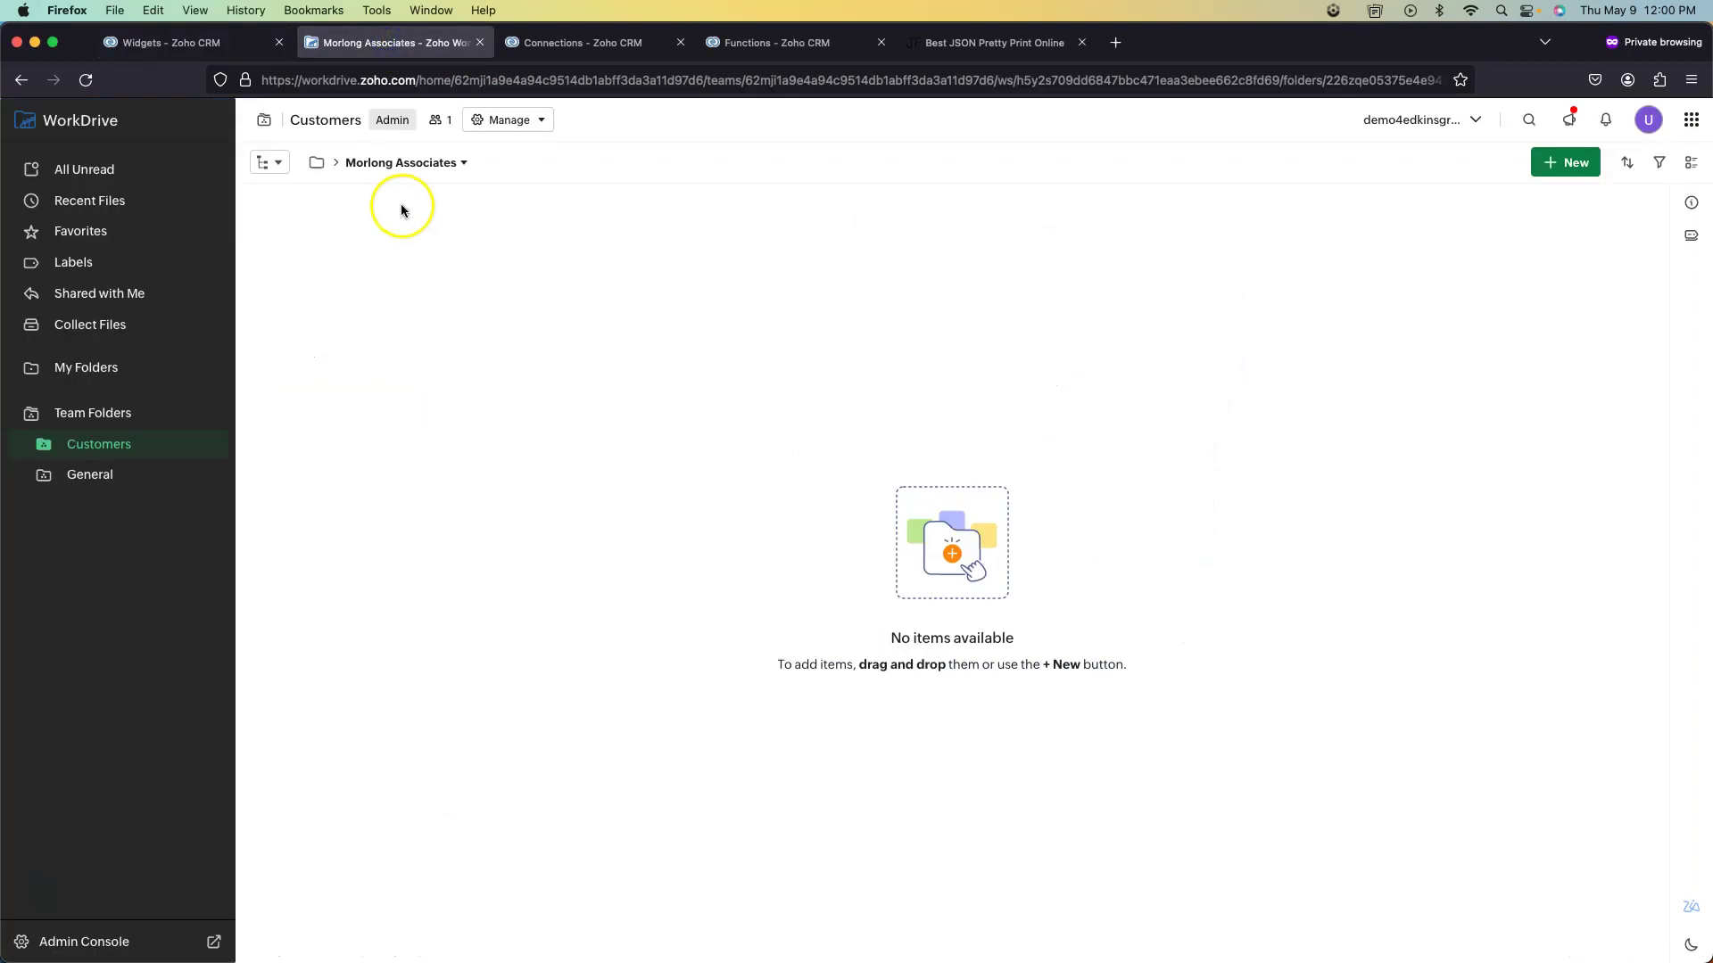
pyautogui.click(95, 444)
pyautogui.click(384, 304)
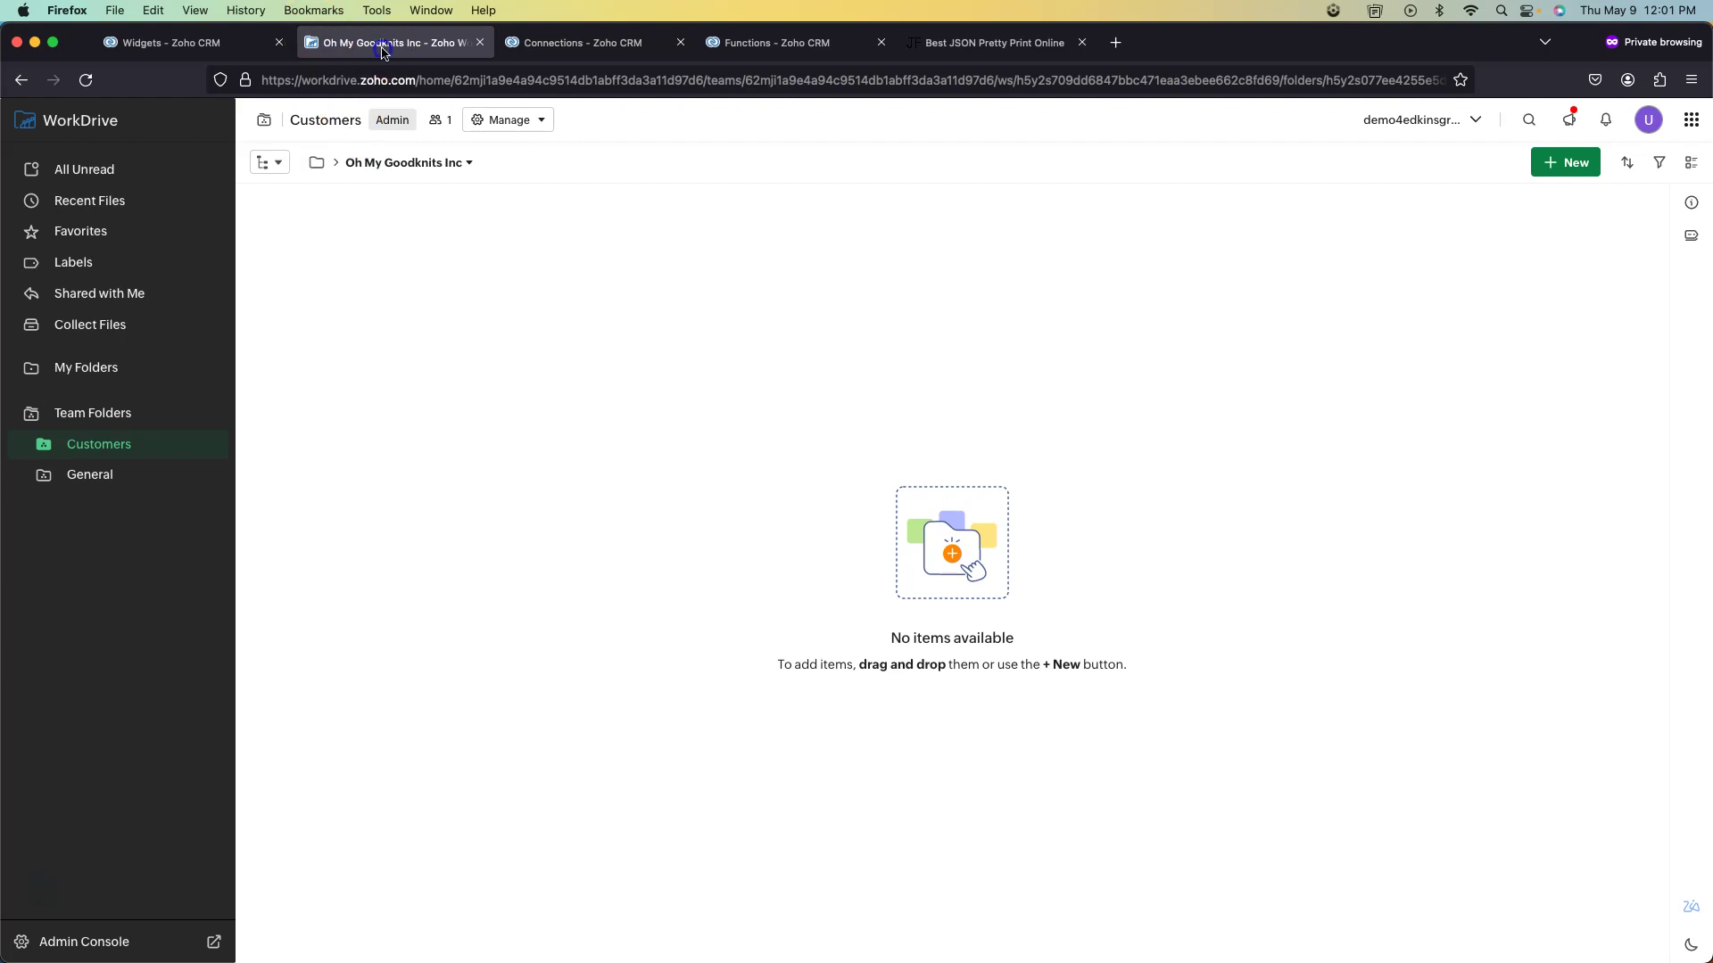
pyautogui.click(86, 457)
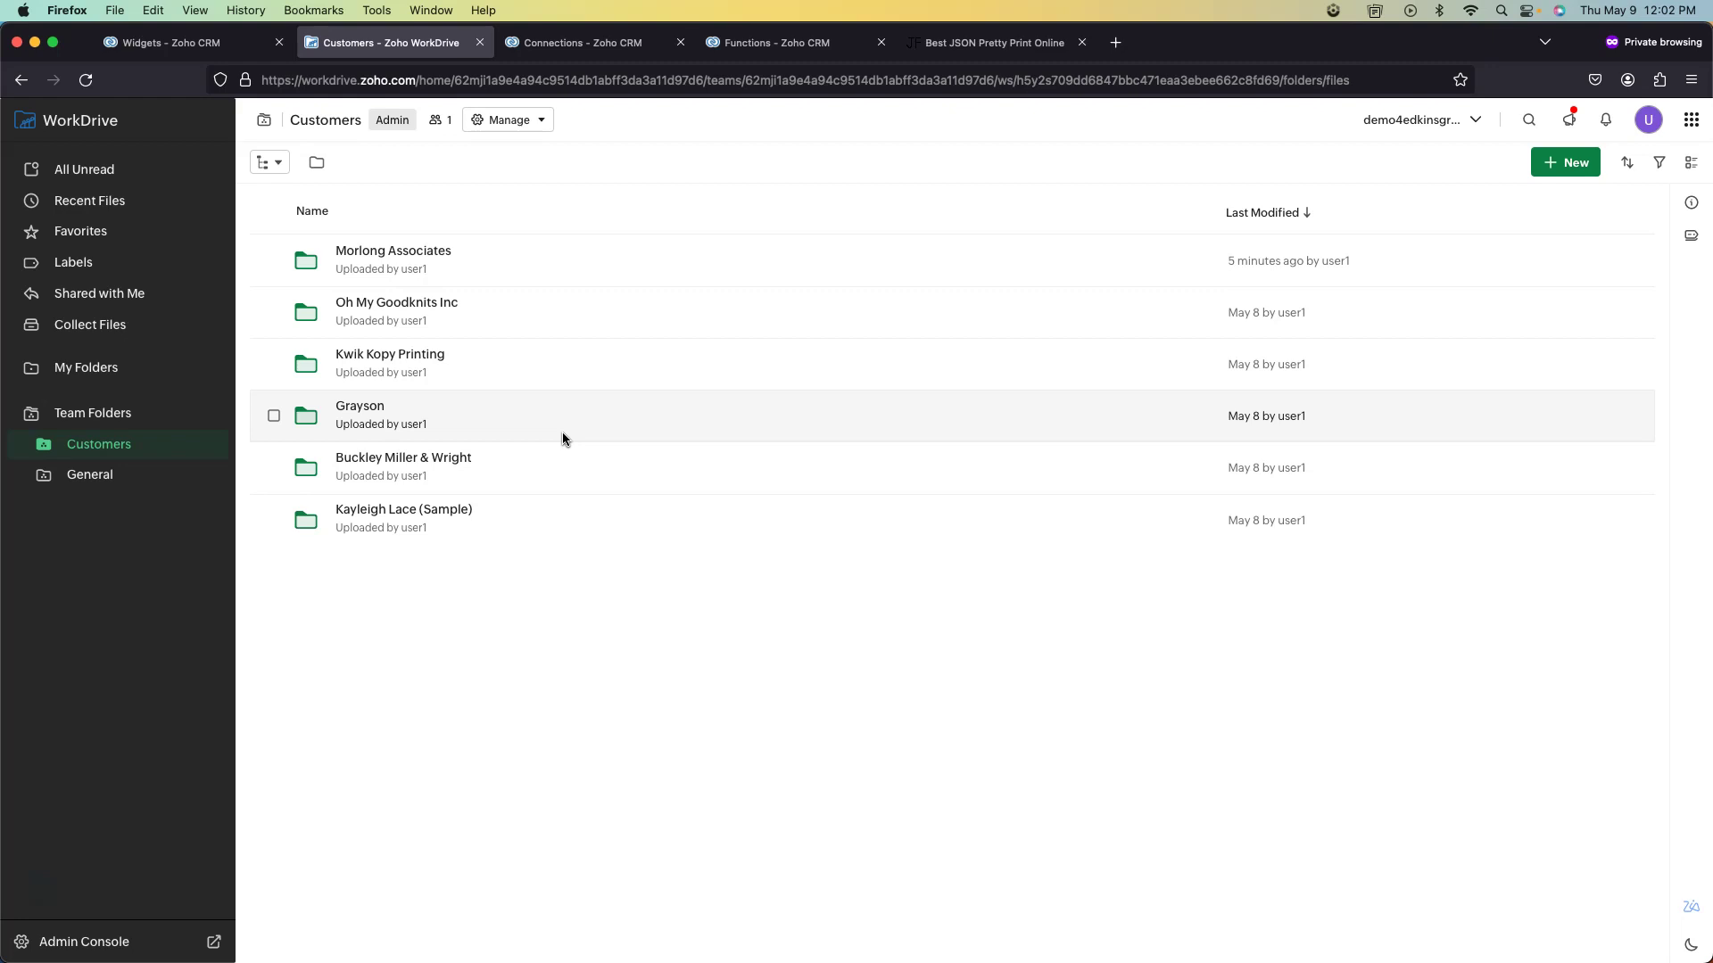
# Start a new CRM widget named WorkDrive with type Related List.
pyautogui.click(215, 52)
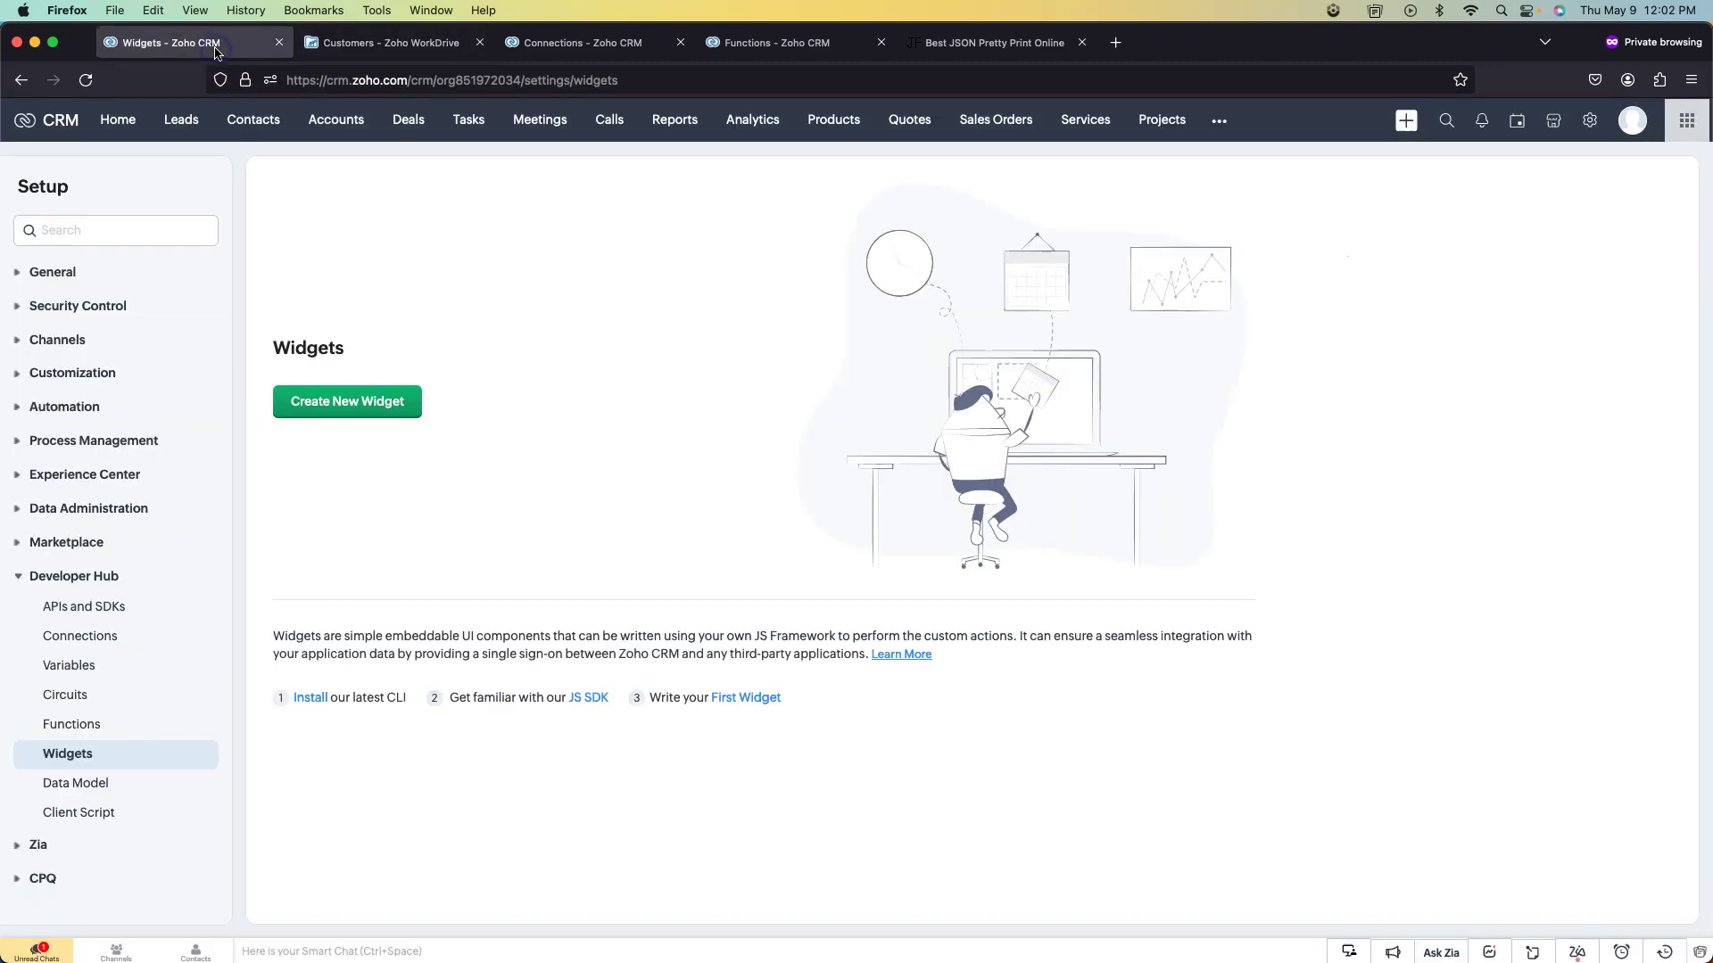
pyautogui.click(348, 403)
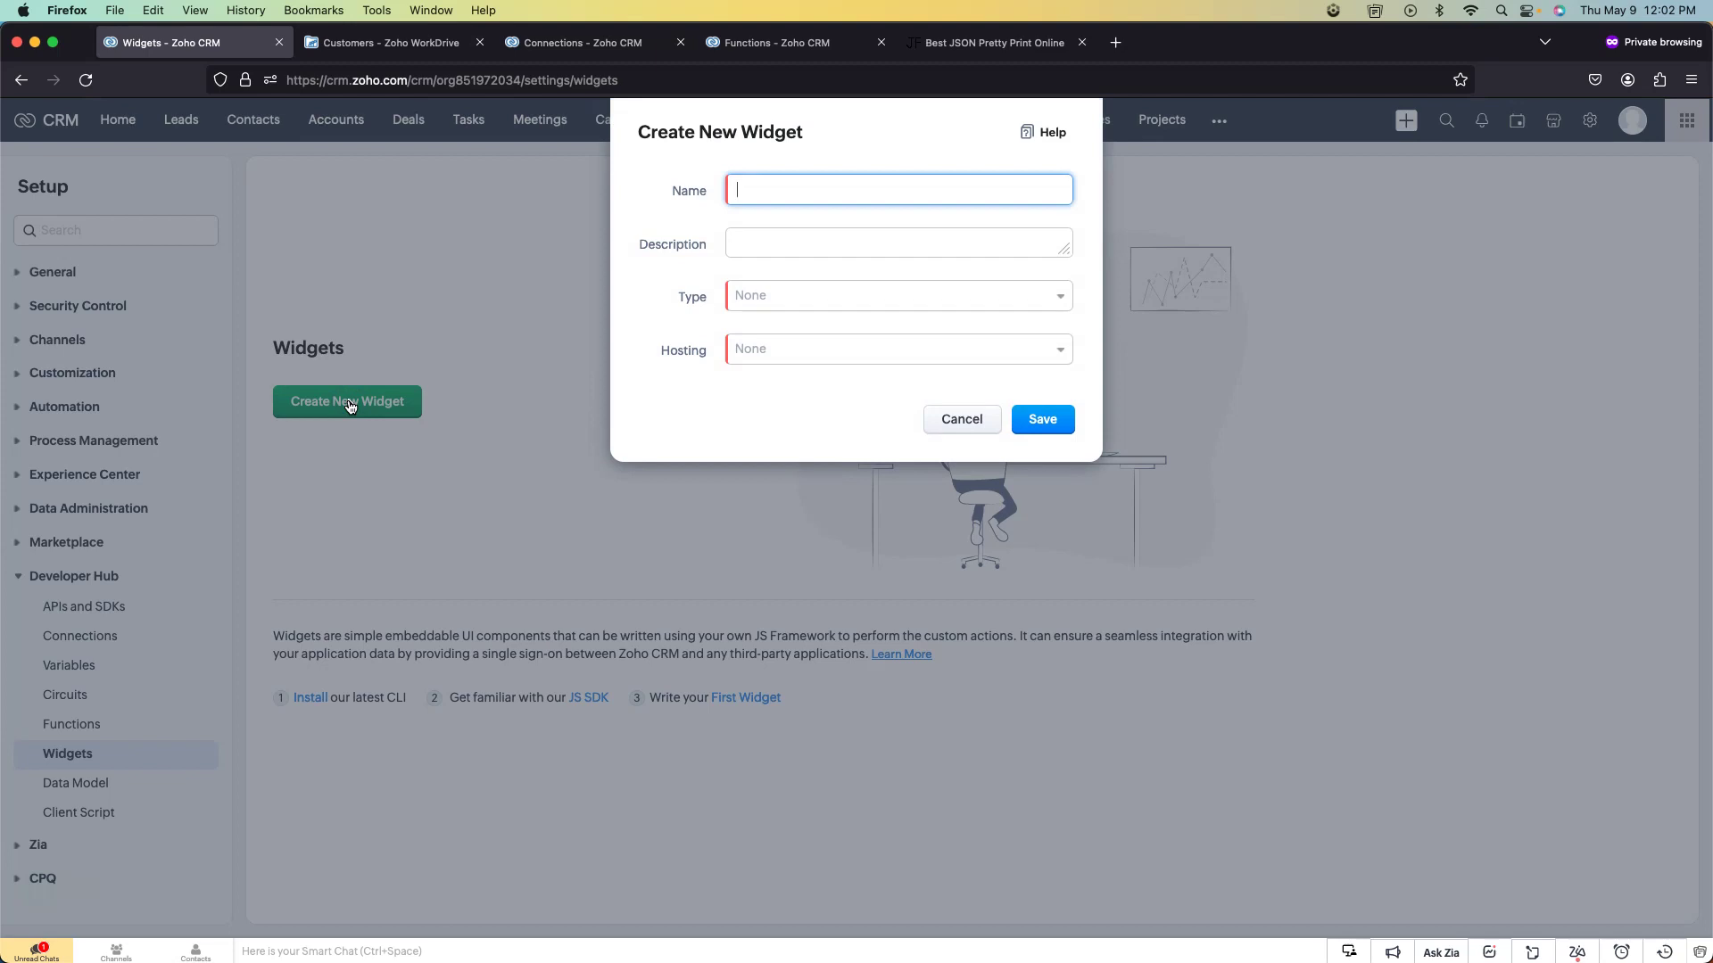
pyautogui.click(858, 189)
pyautogui.write('WorkDriver')
pyautogui.click(817, 297)
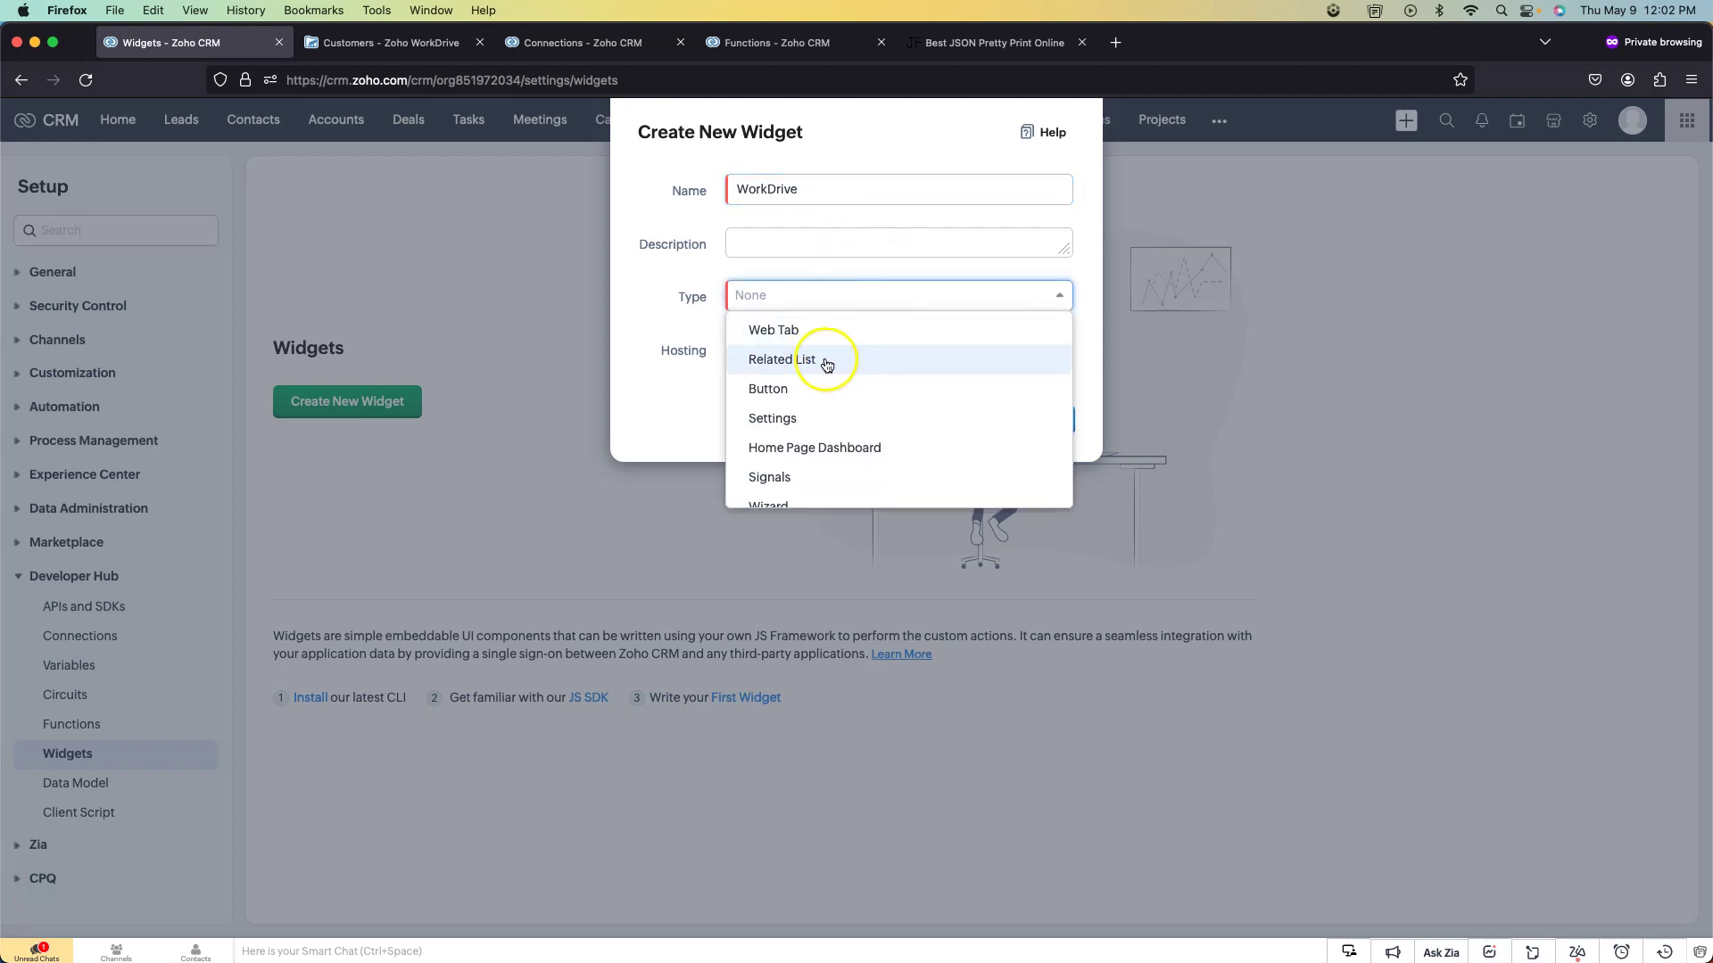
pyautogui.click(830, 361)
# Set the widget's hosting to Zoho and bring up the package file picker.
pyautogui.click(819, 354)
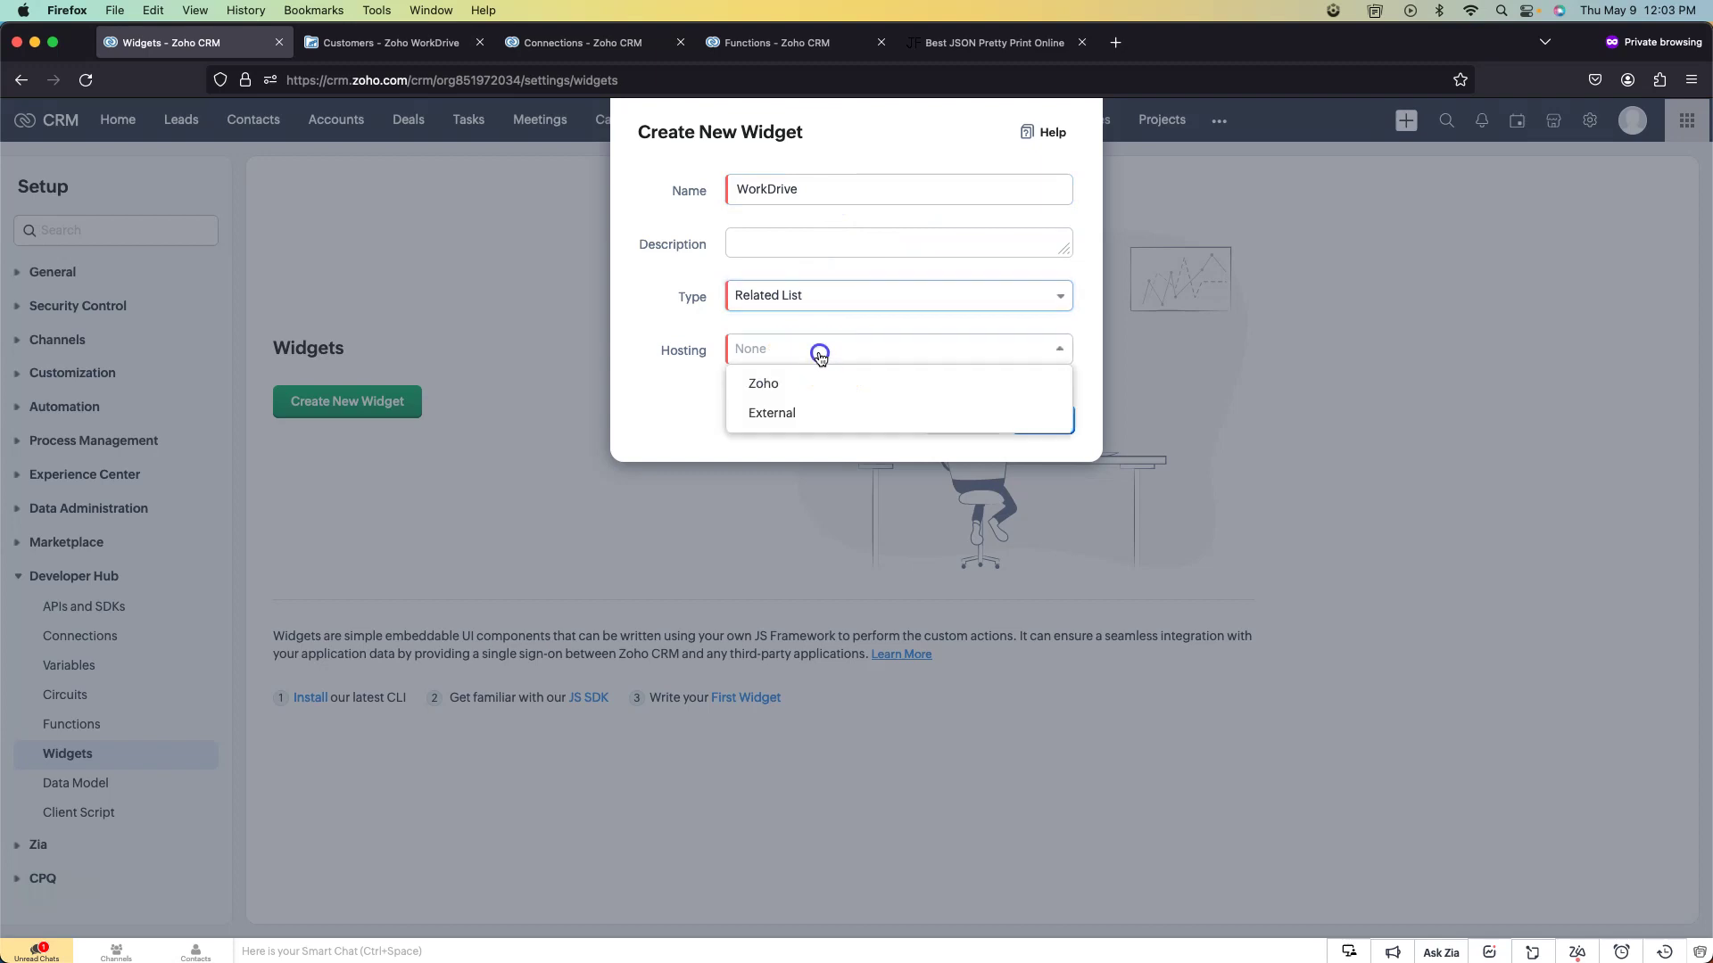
pyautogui.click(781, 382)
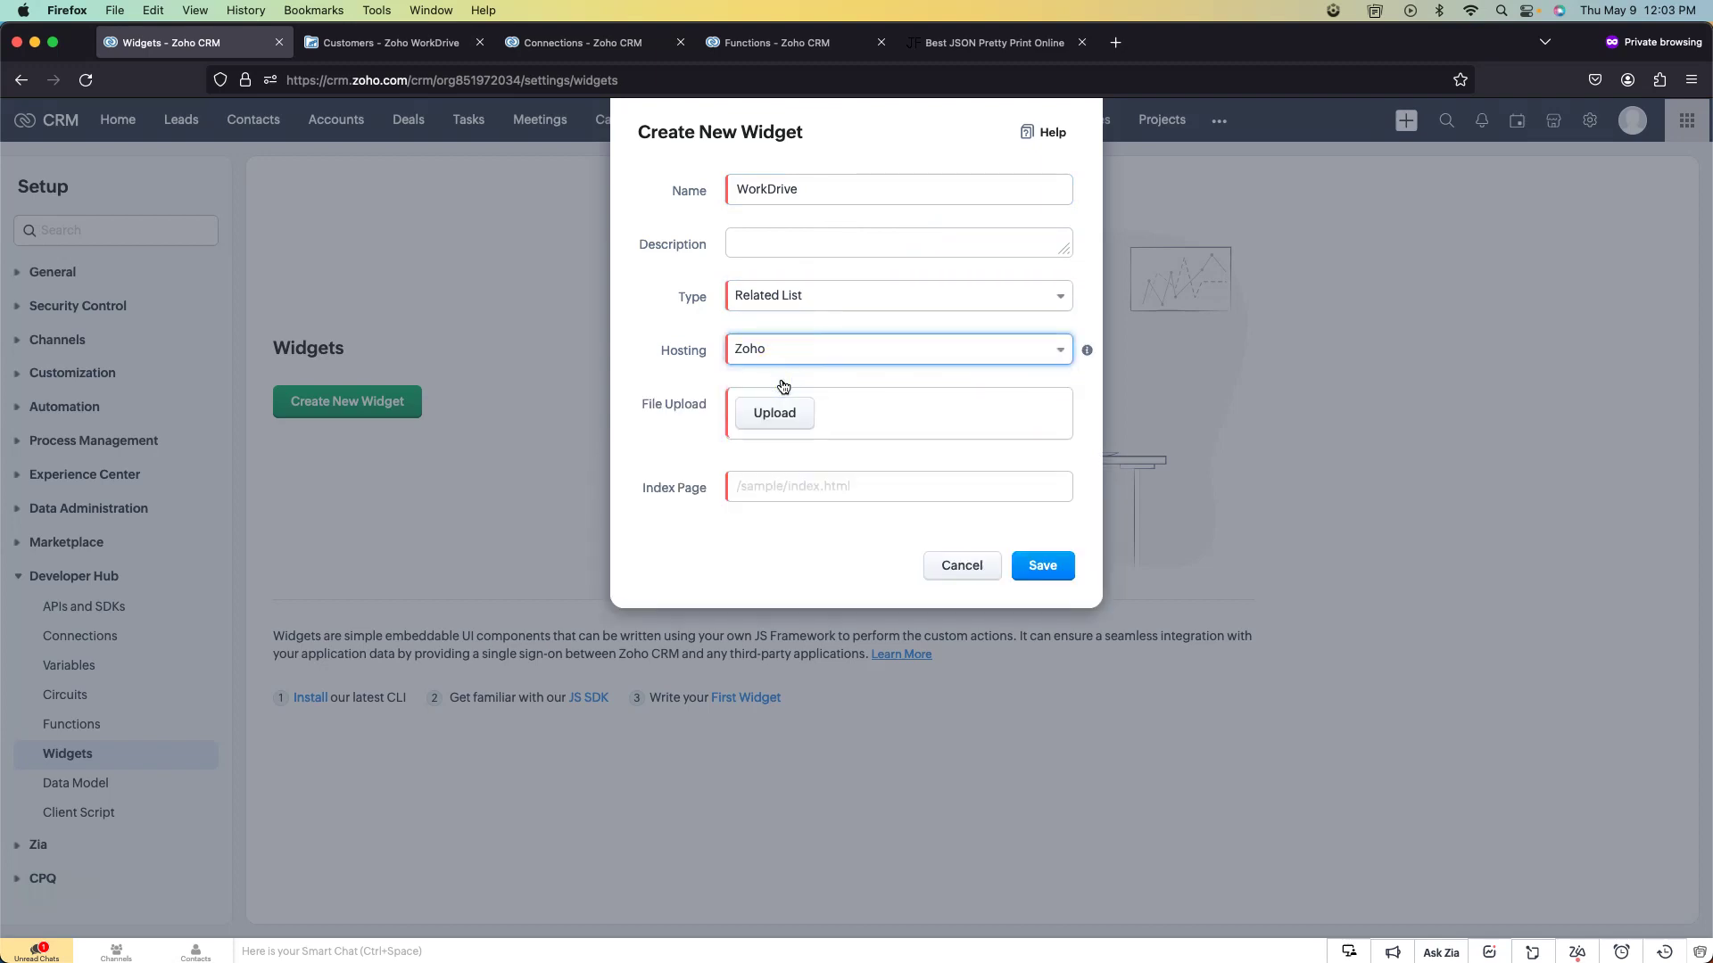
pyautogui.click(801, 418)
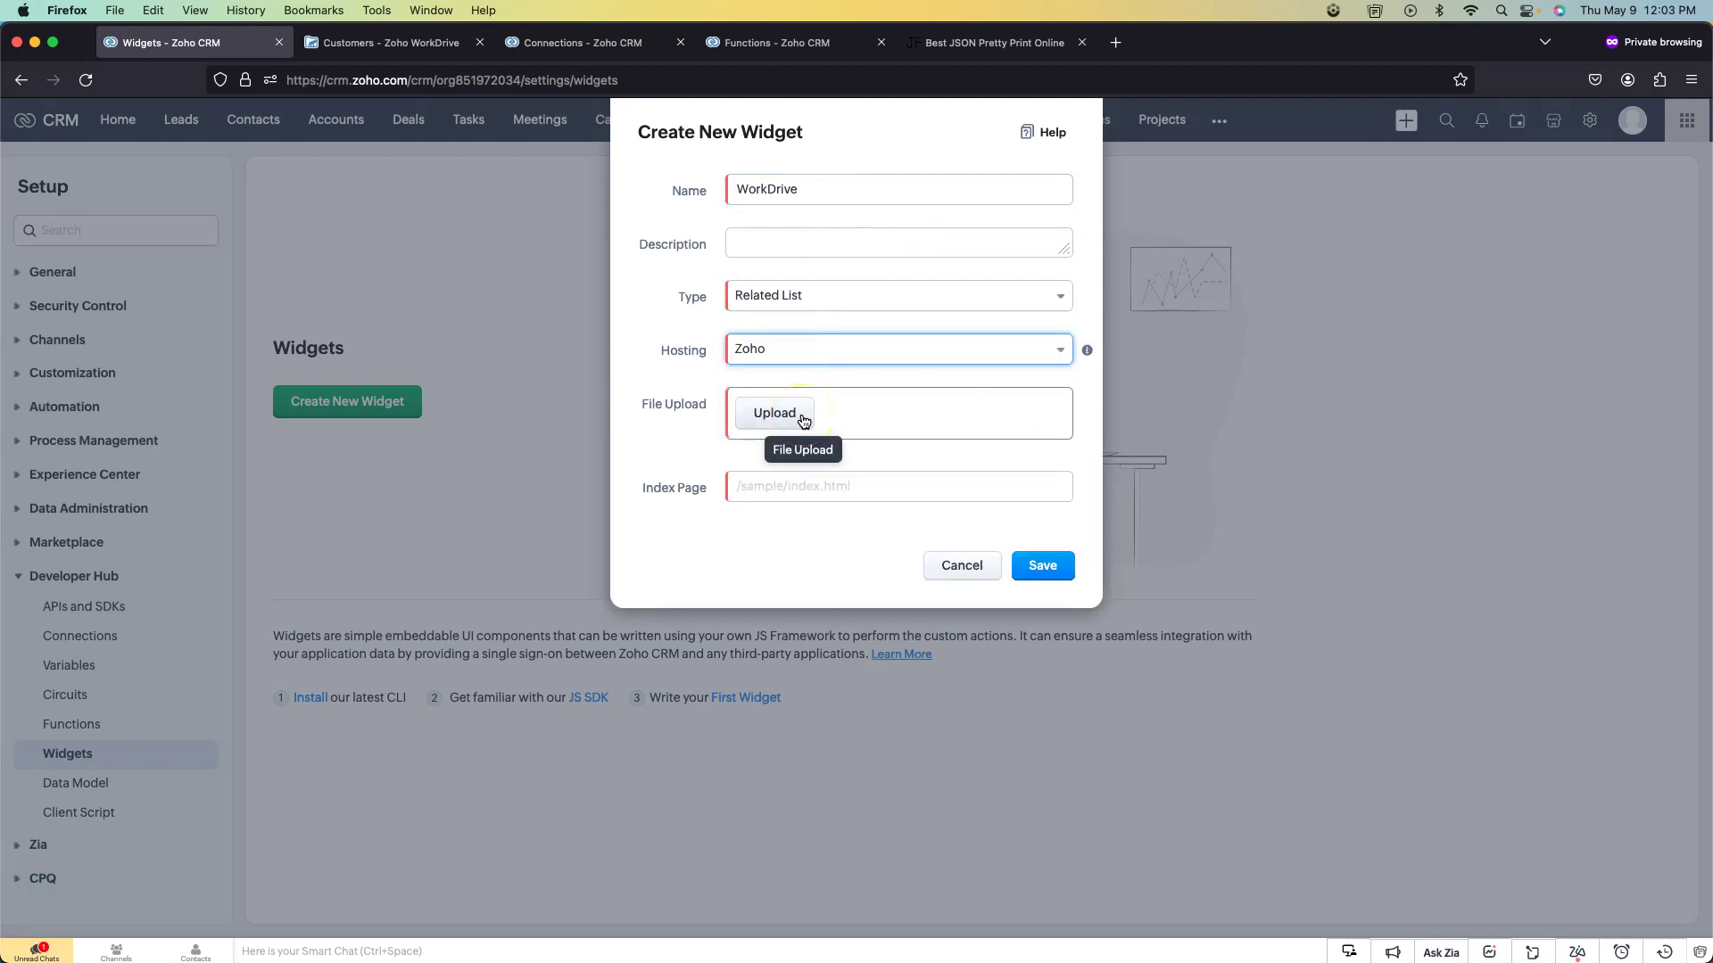
pyautogui.click(804, 421)
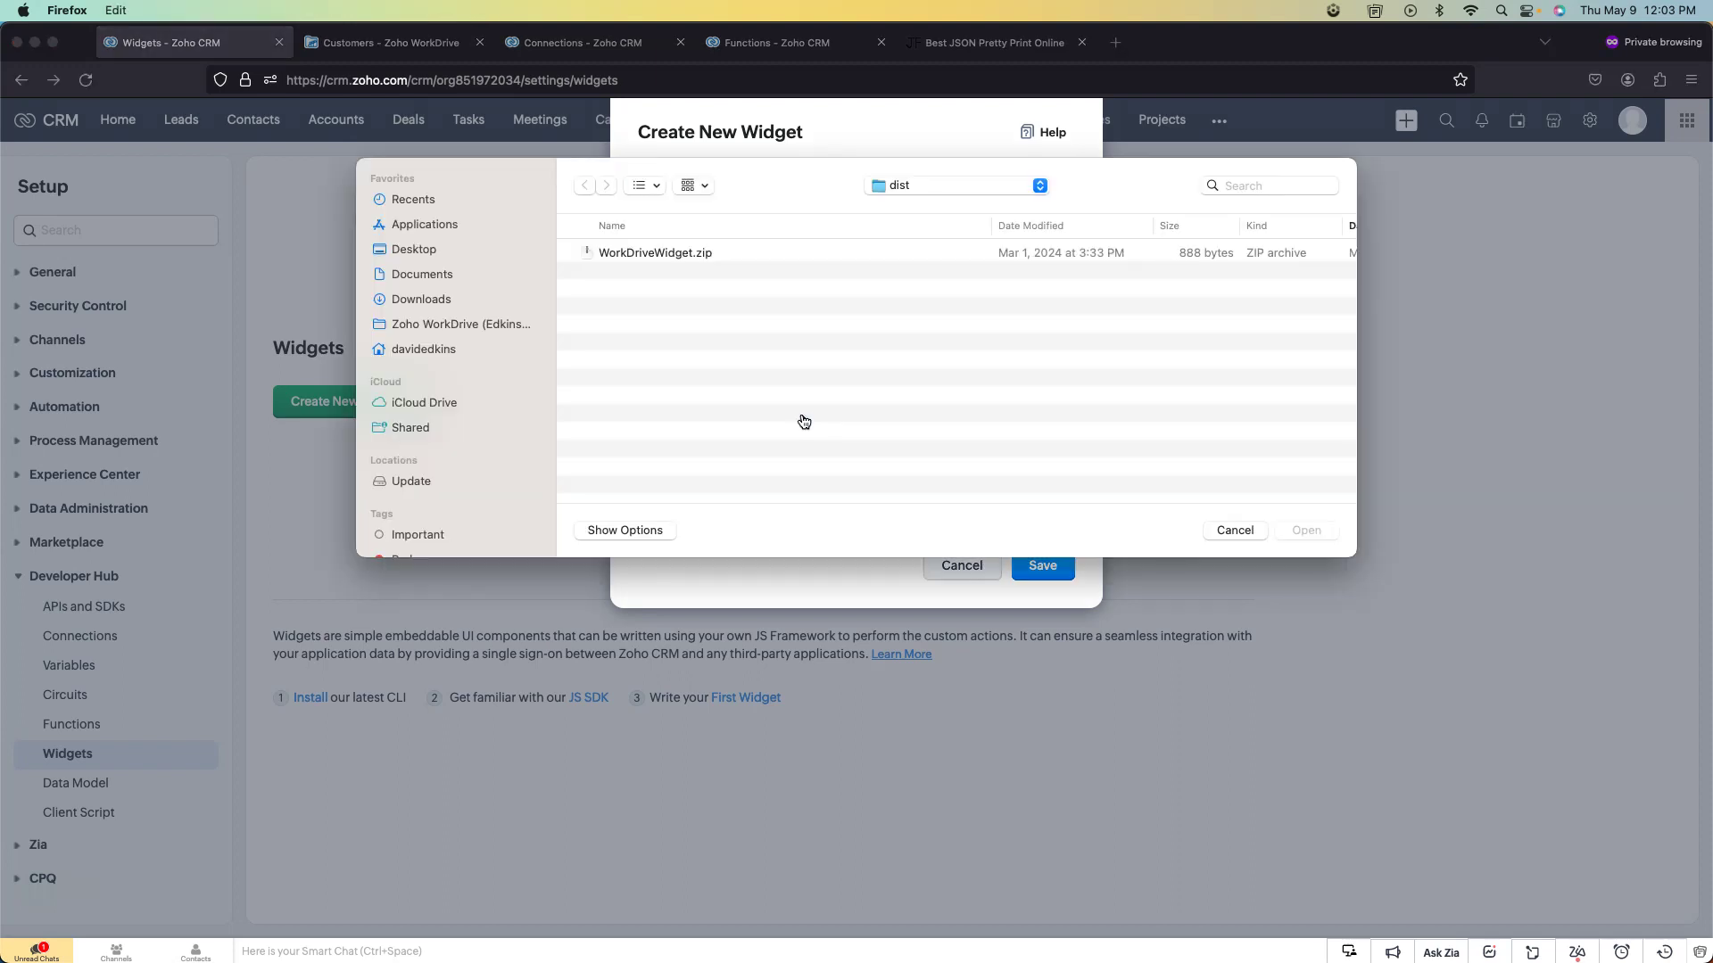
# Attach WorkDriveWidget.zip from the home folder's dist directory as the widget package.
pyautogui.click(669, 254)
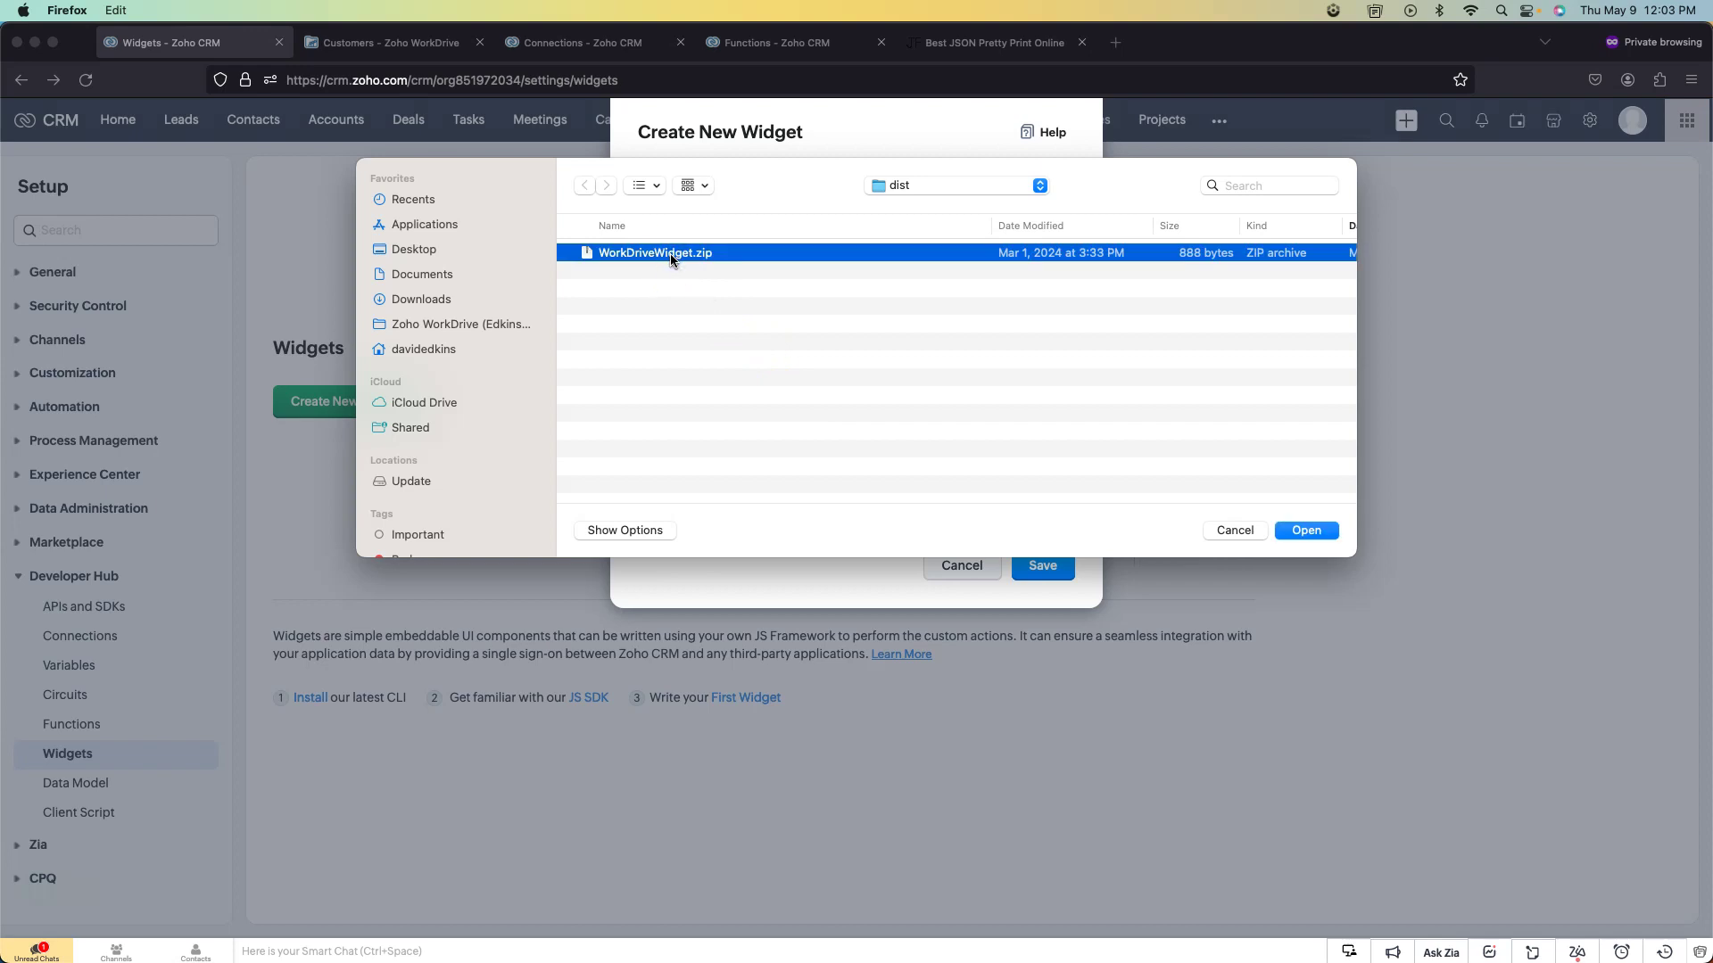
pyautogui.click(433, 348)
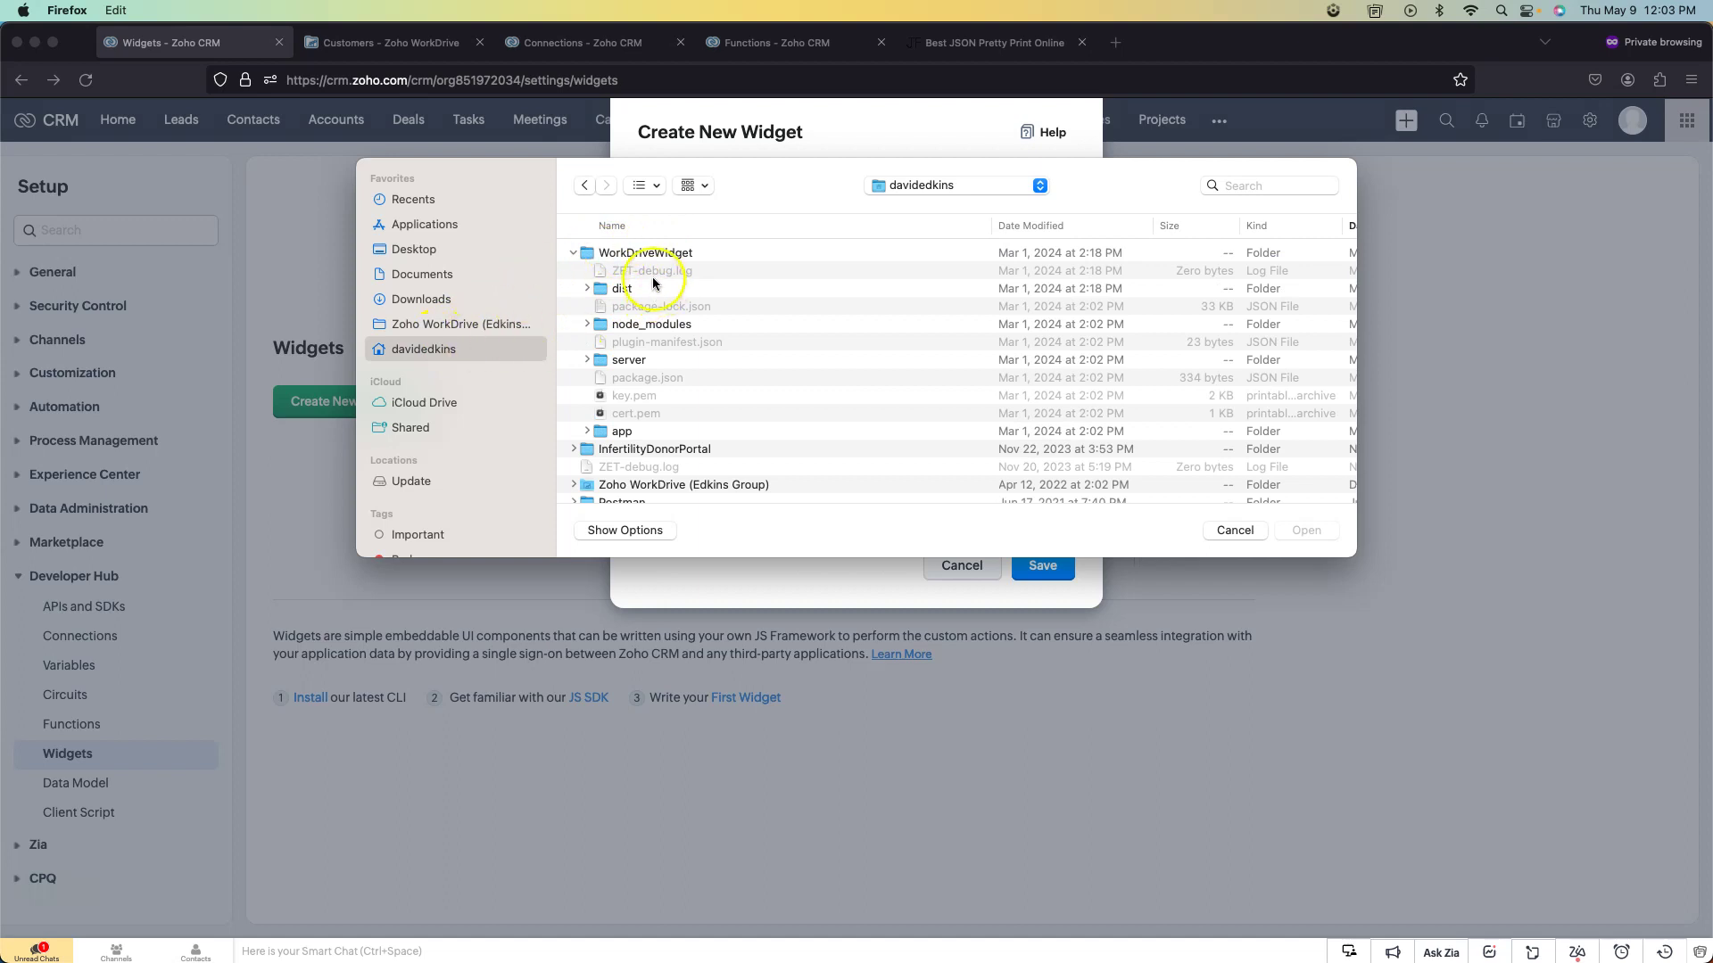
pyautogui.click(622, 290)
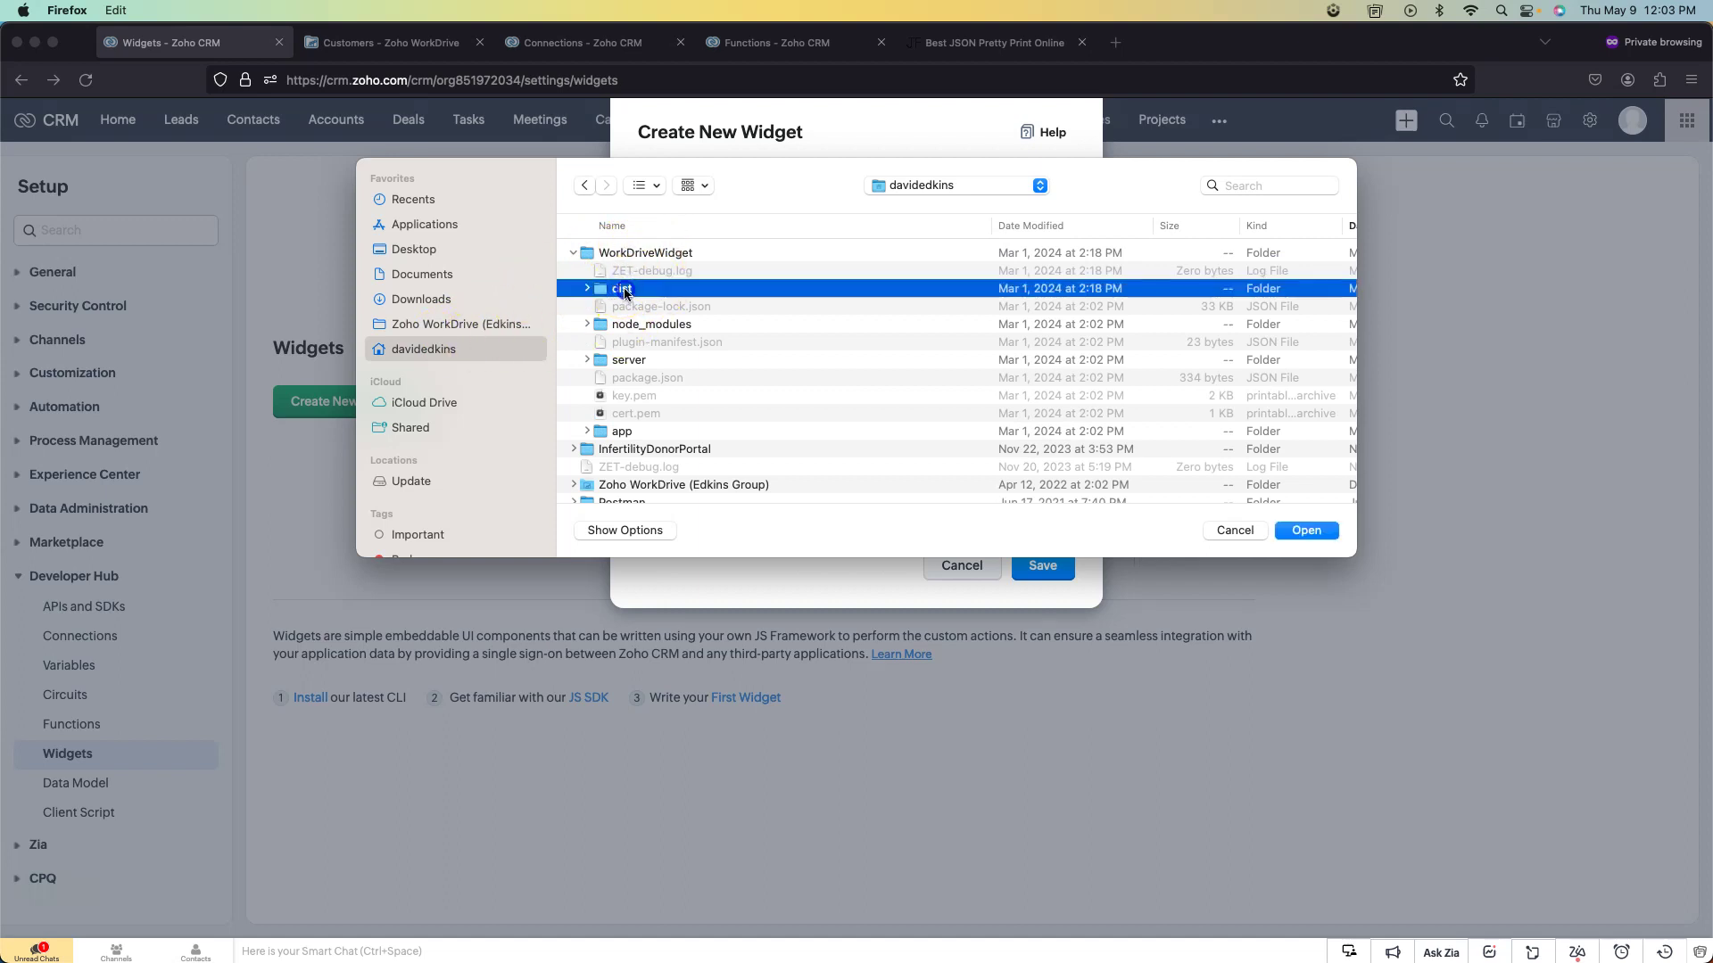
pyautogui.doubleClick(622, 290)
pyautogui.click(677, 256)
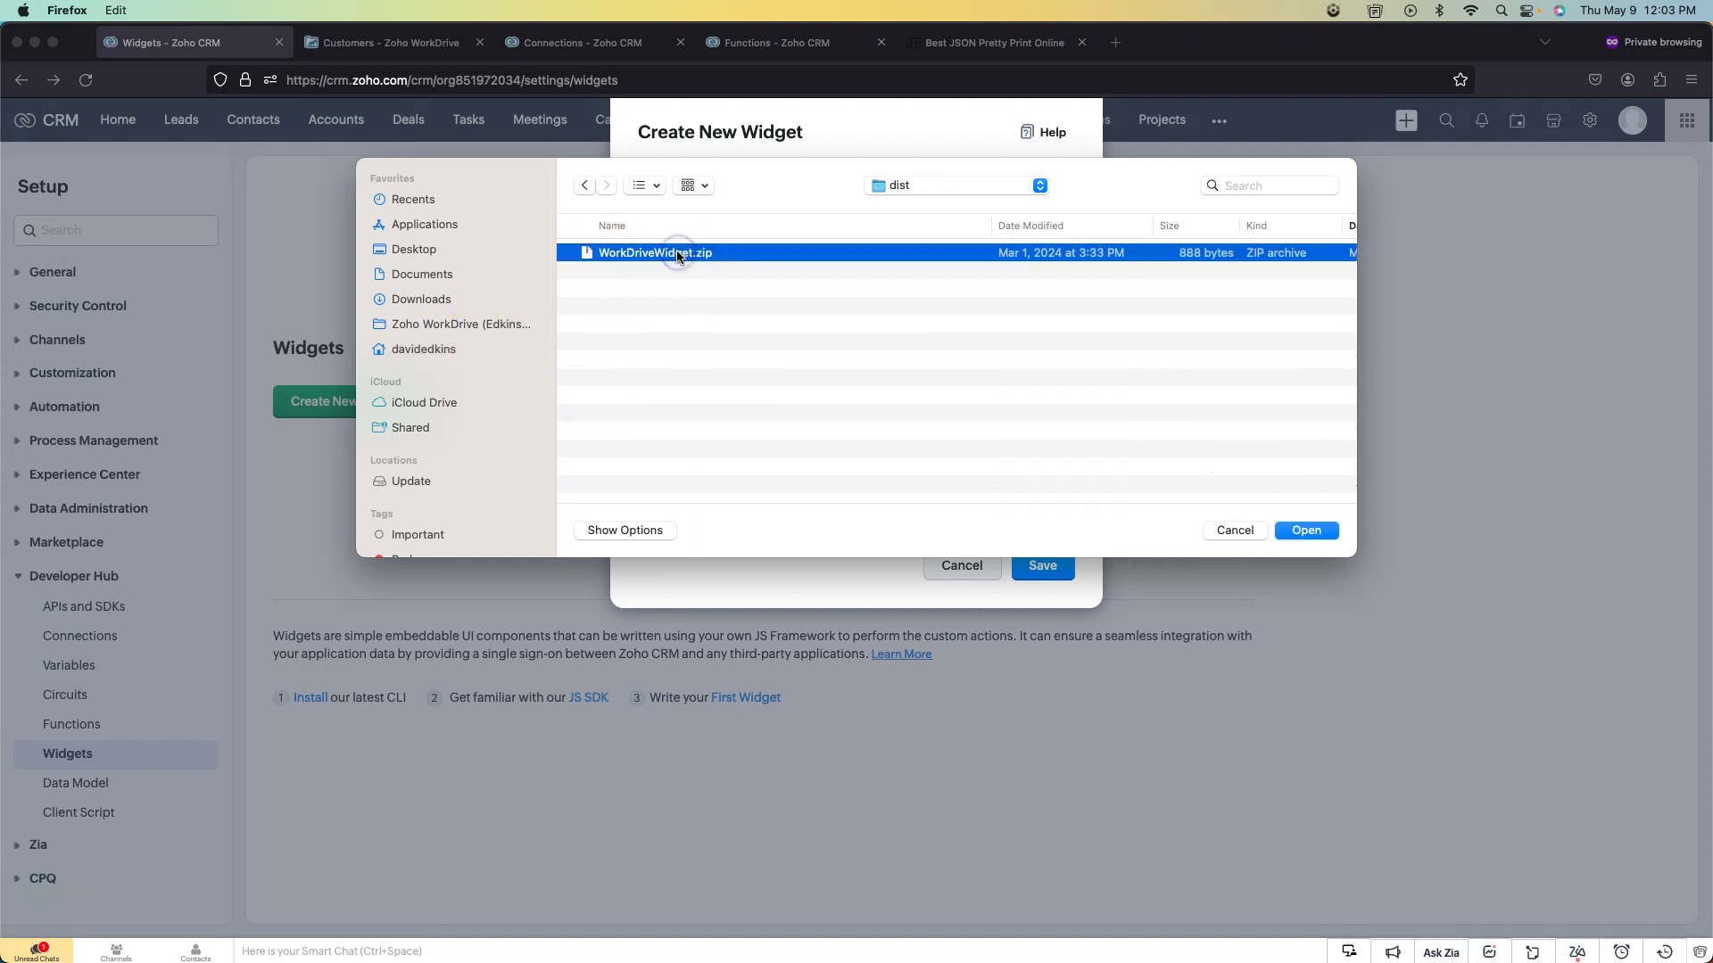
pyautogui.click(1308, 531)
# Set the index page to /widget.htm and save the WorkDrive widget.
pyautogui.click(901, 479)
pyautogui.write('/widget')
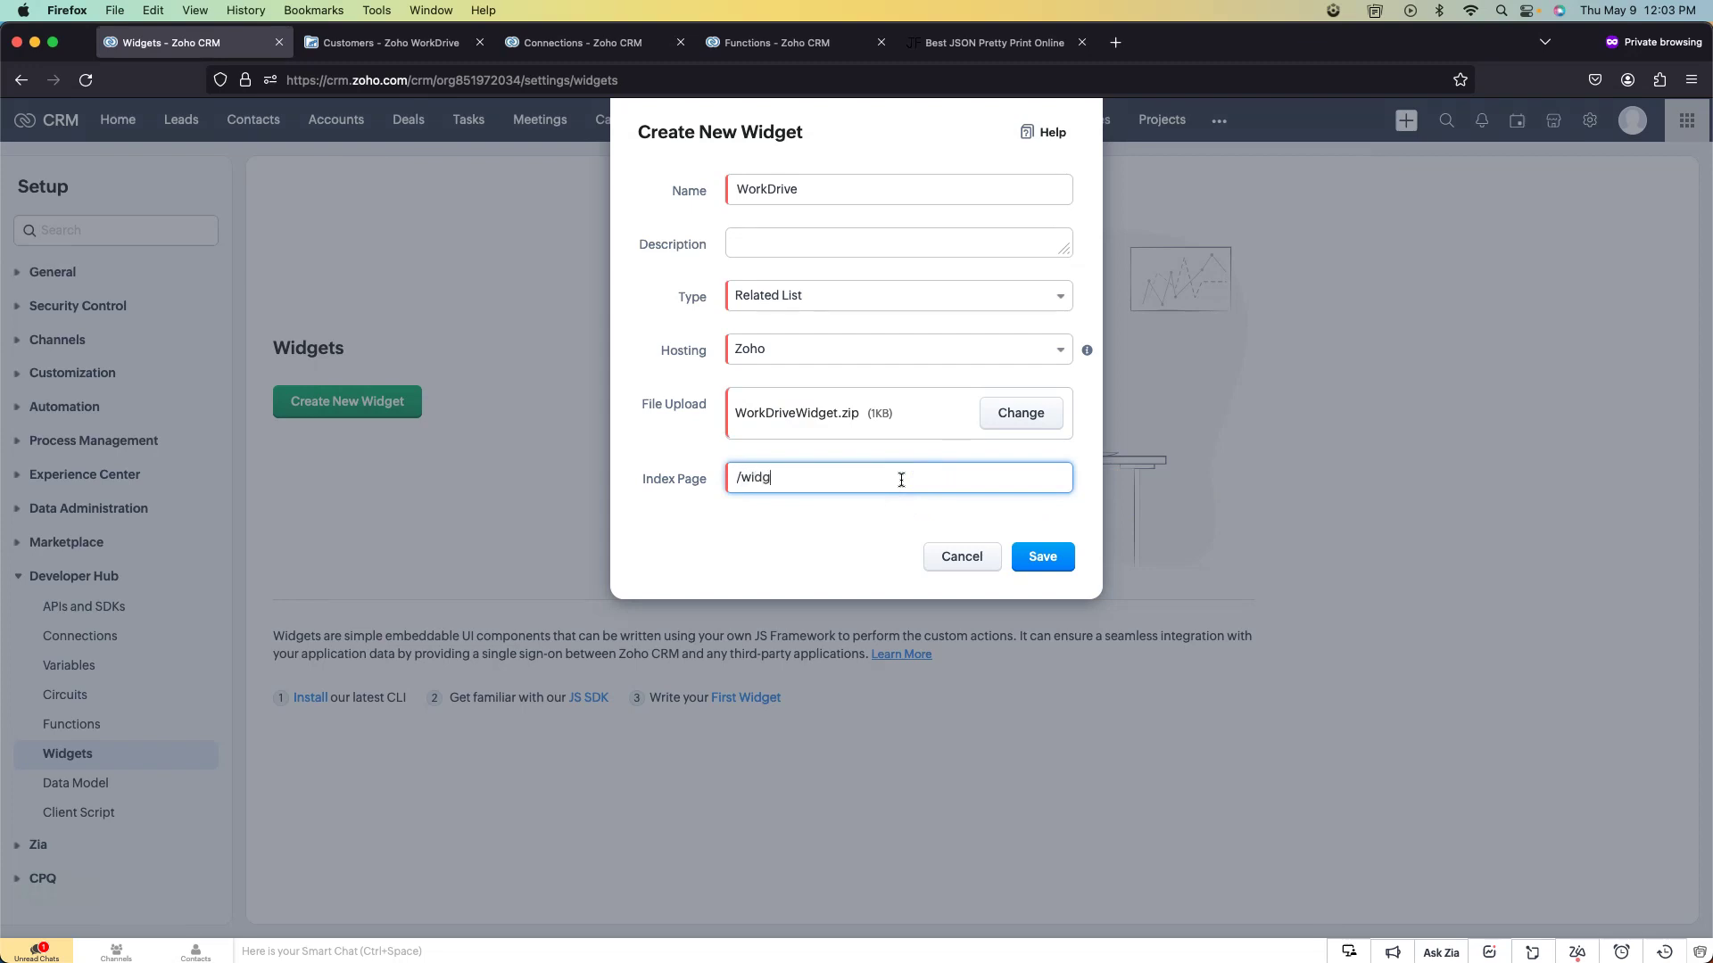
pyautogui.write('.html')
pyautogui.click(1046, 556)
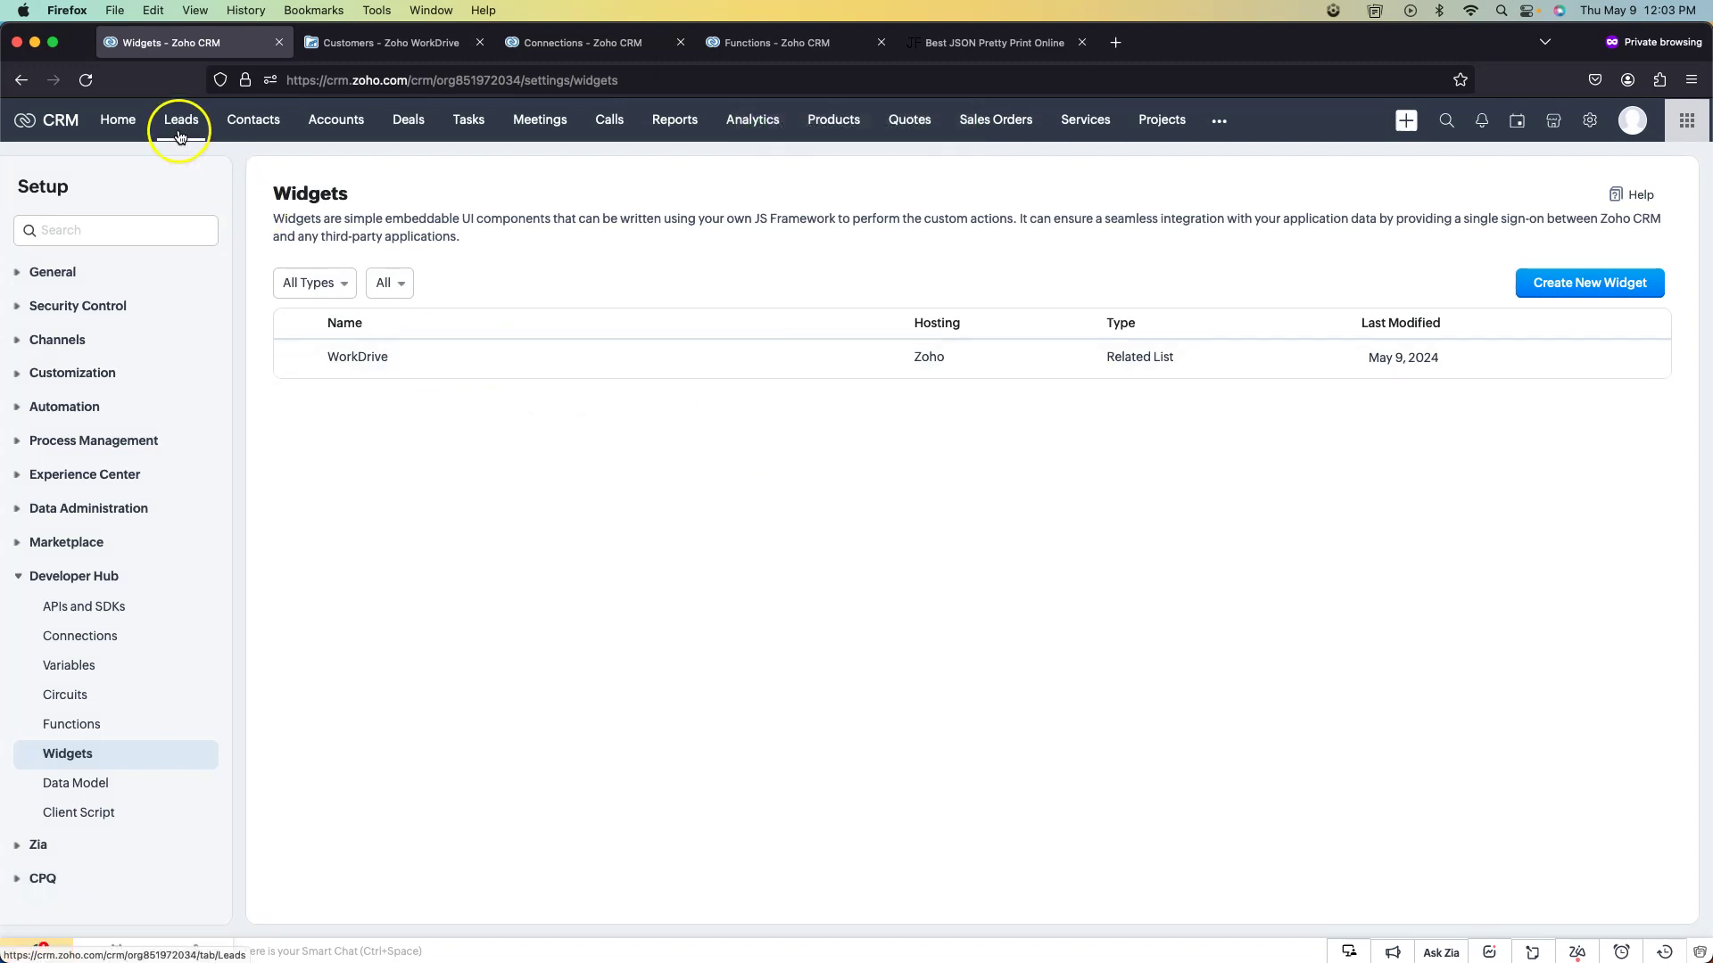
# Open the Oh My Goodknits Inc sample lead and inspect its WorkDrive URL field.
pyautogui.click(77, 372)
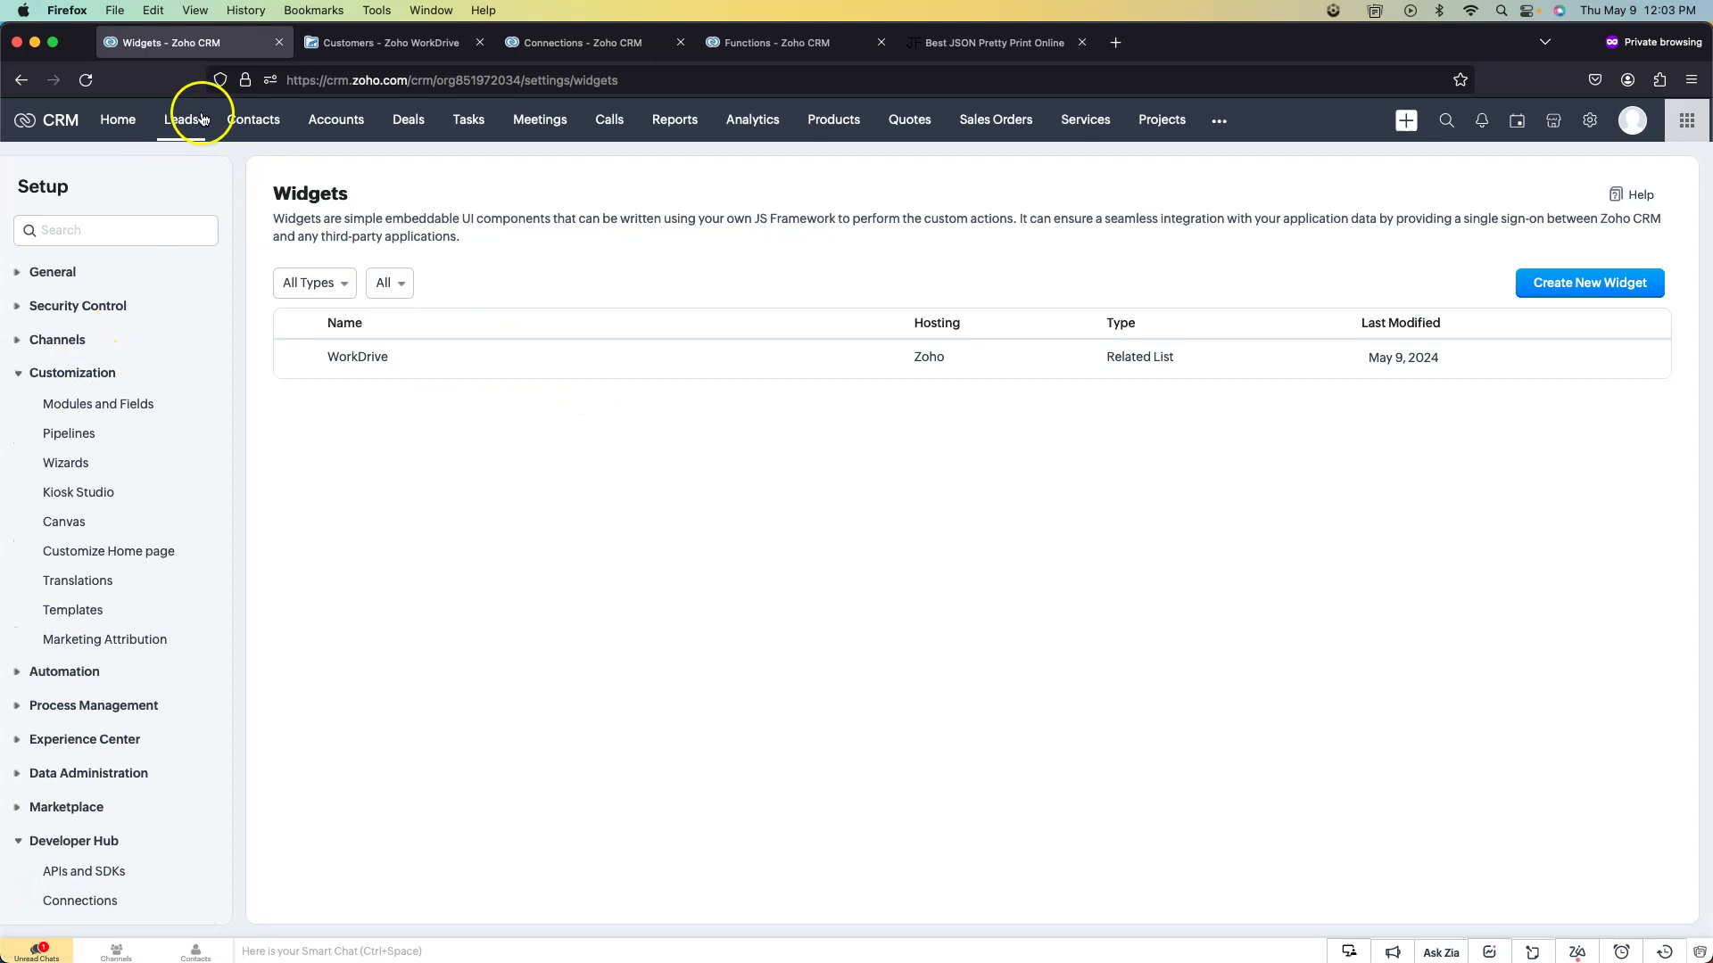
pyautogui.click(200, 119)
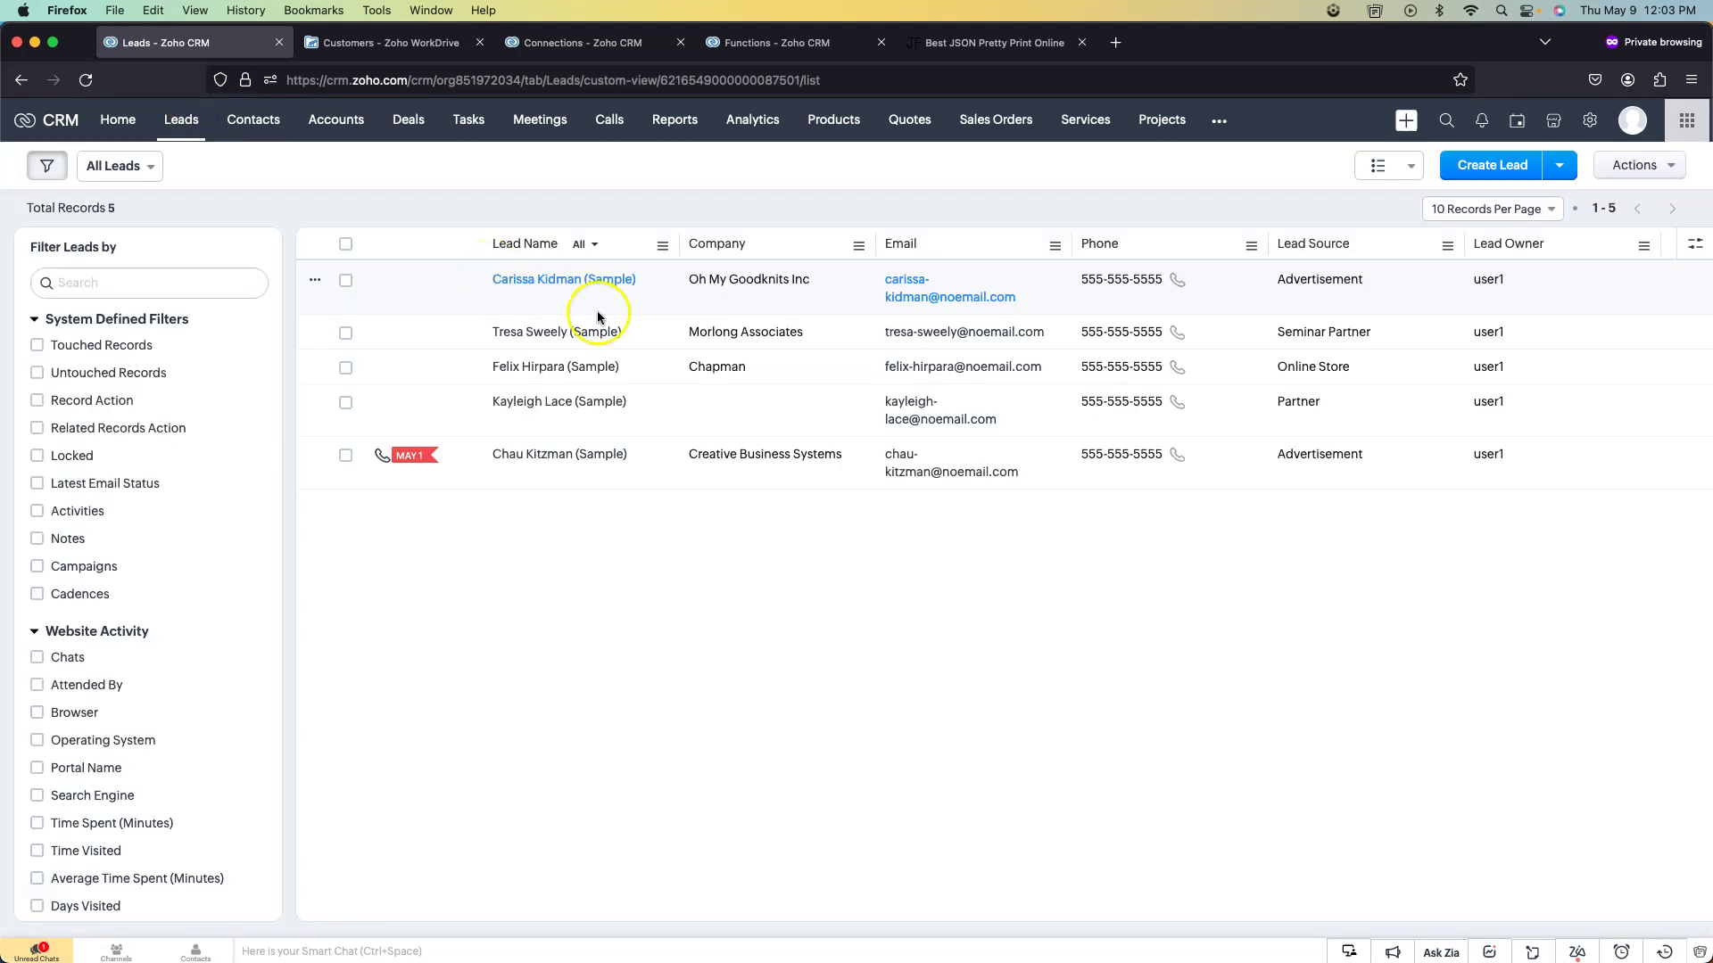
pyautogui.click(562, 289)
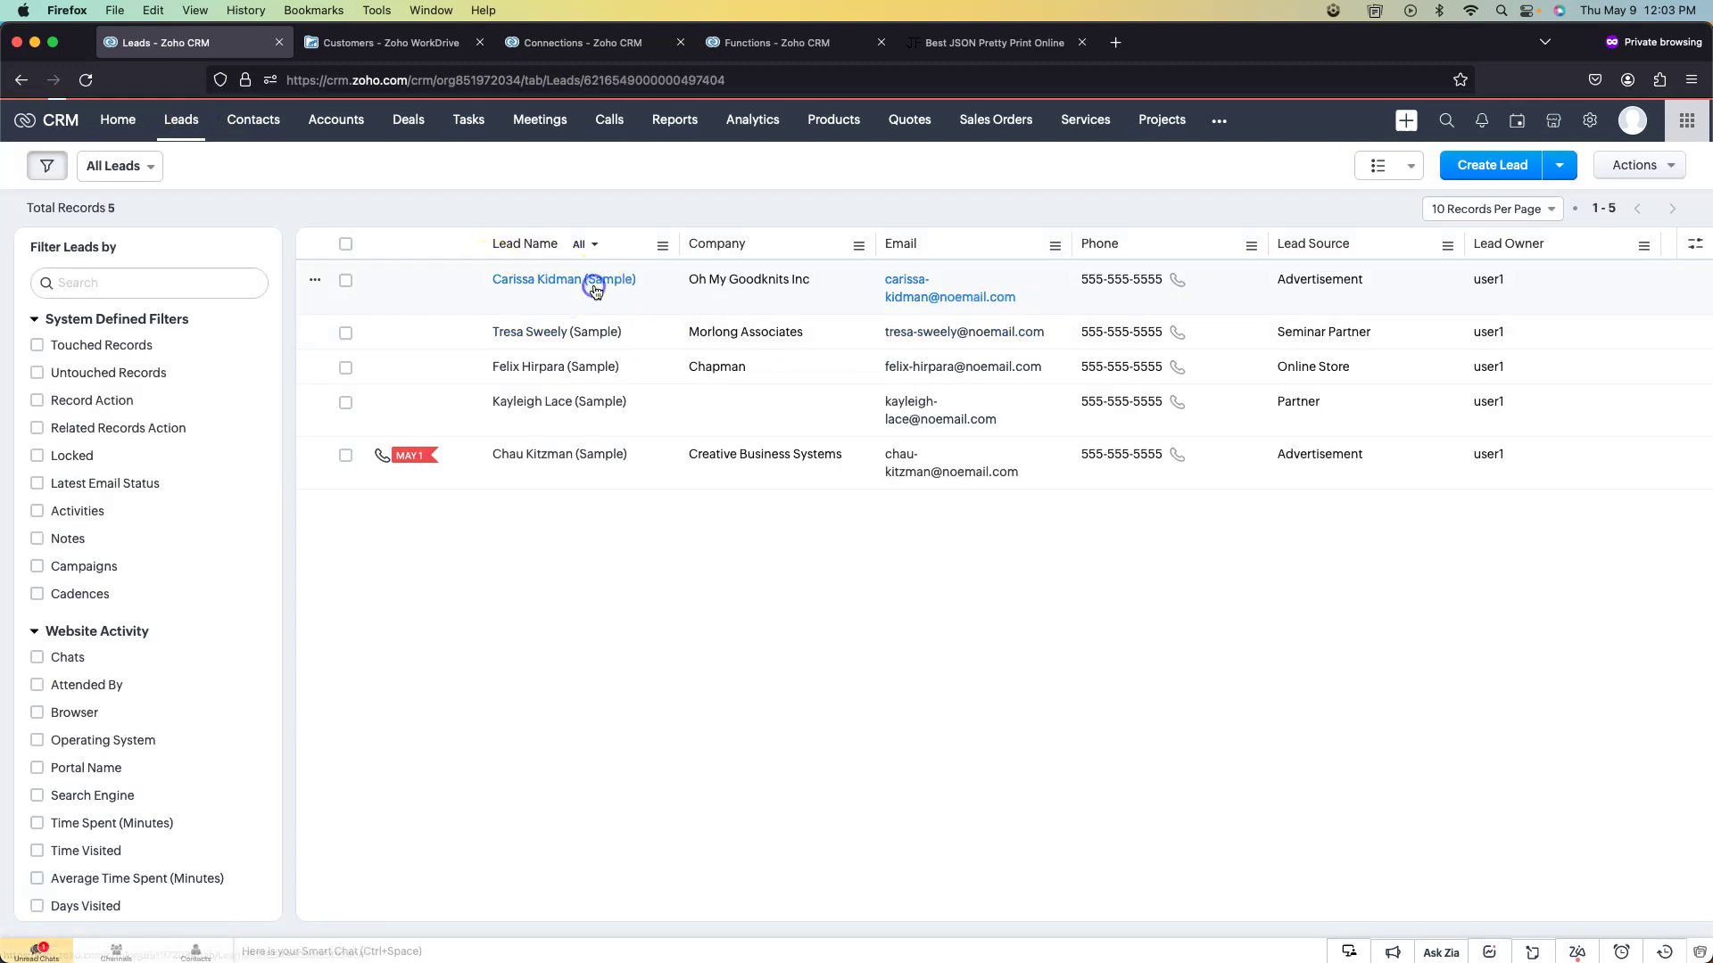
pyautogui.scroll(-2, 814, 440)
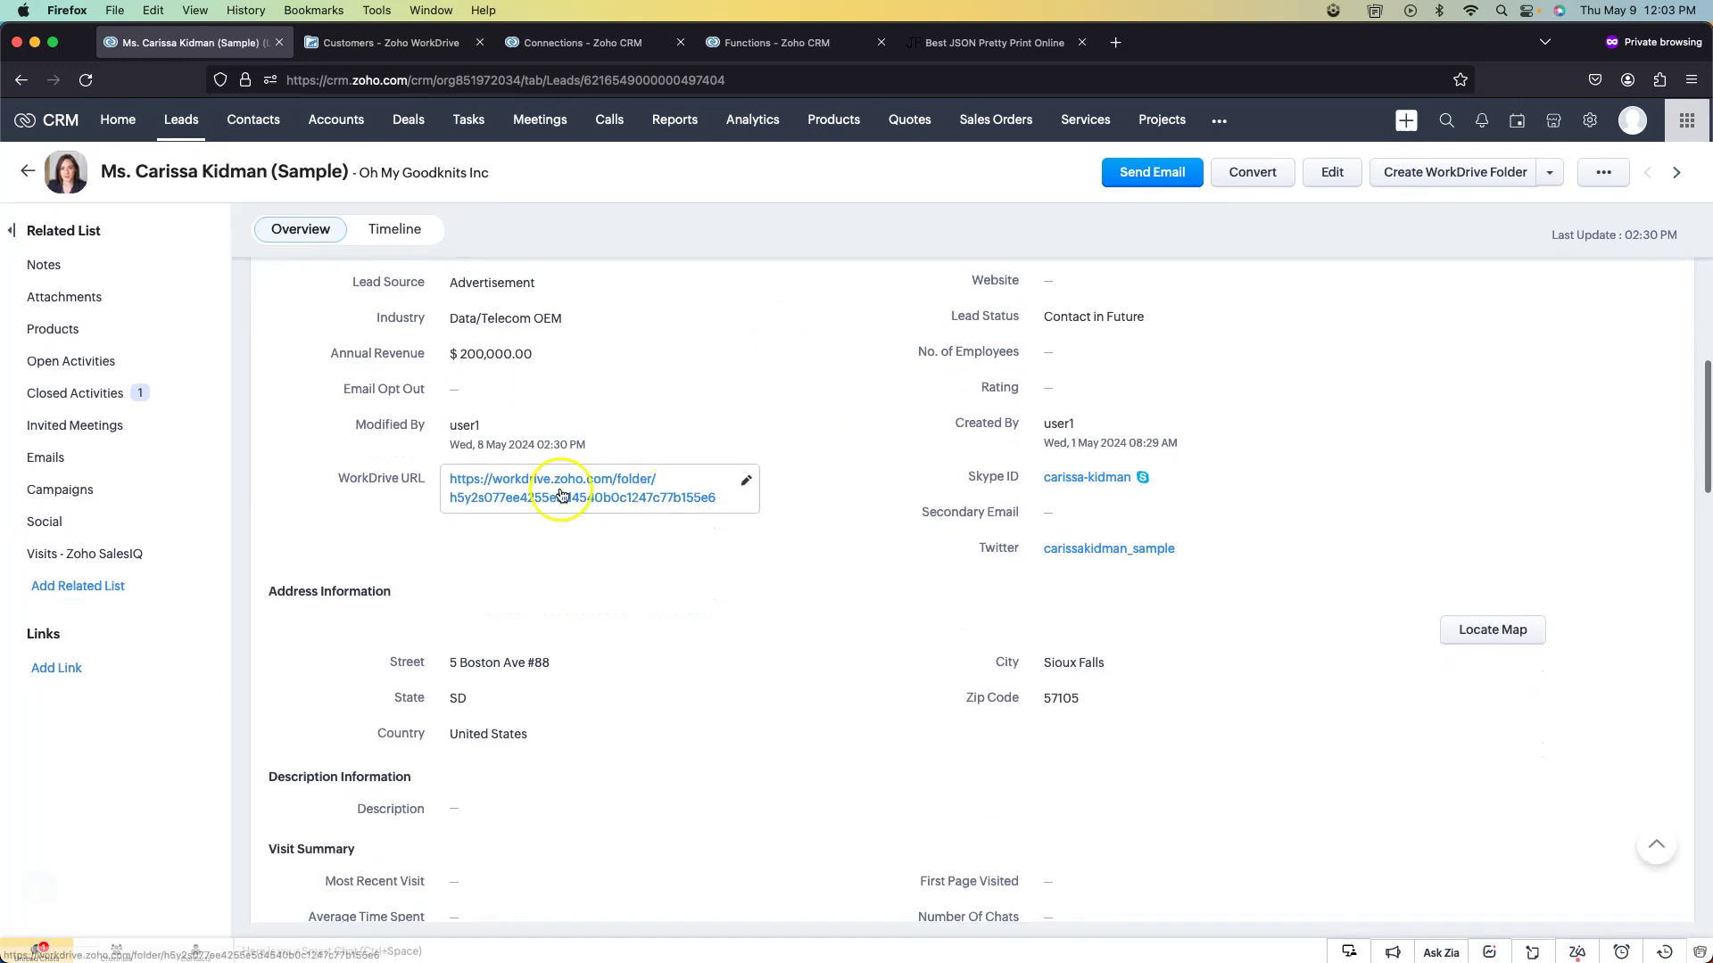
pyautogui.moveTo(411, 476); pyautogui.dragTo(366, 476)
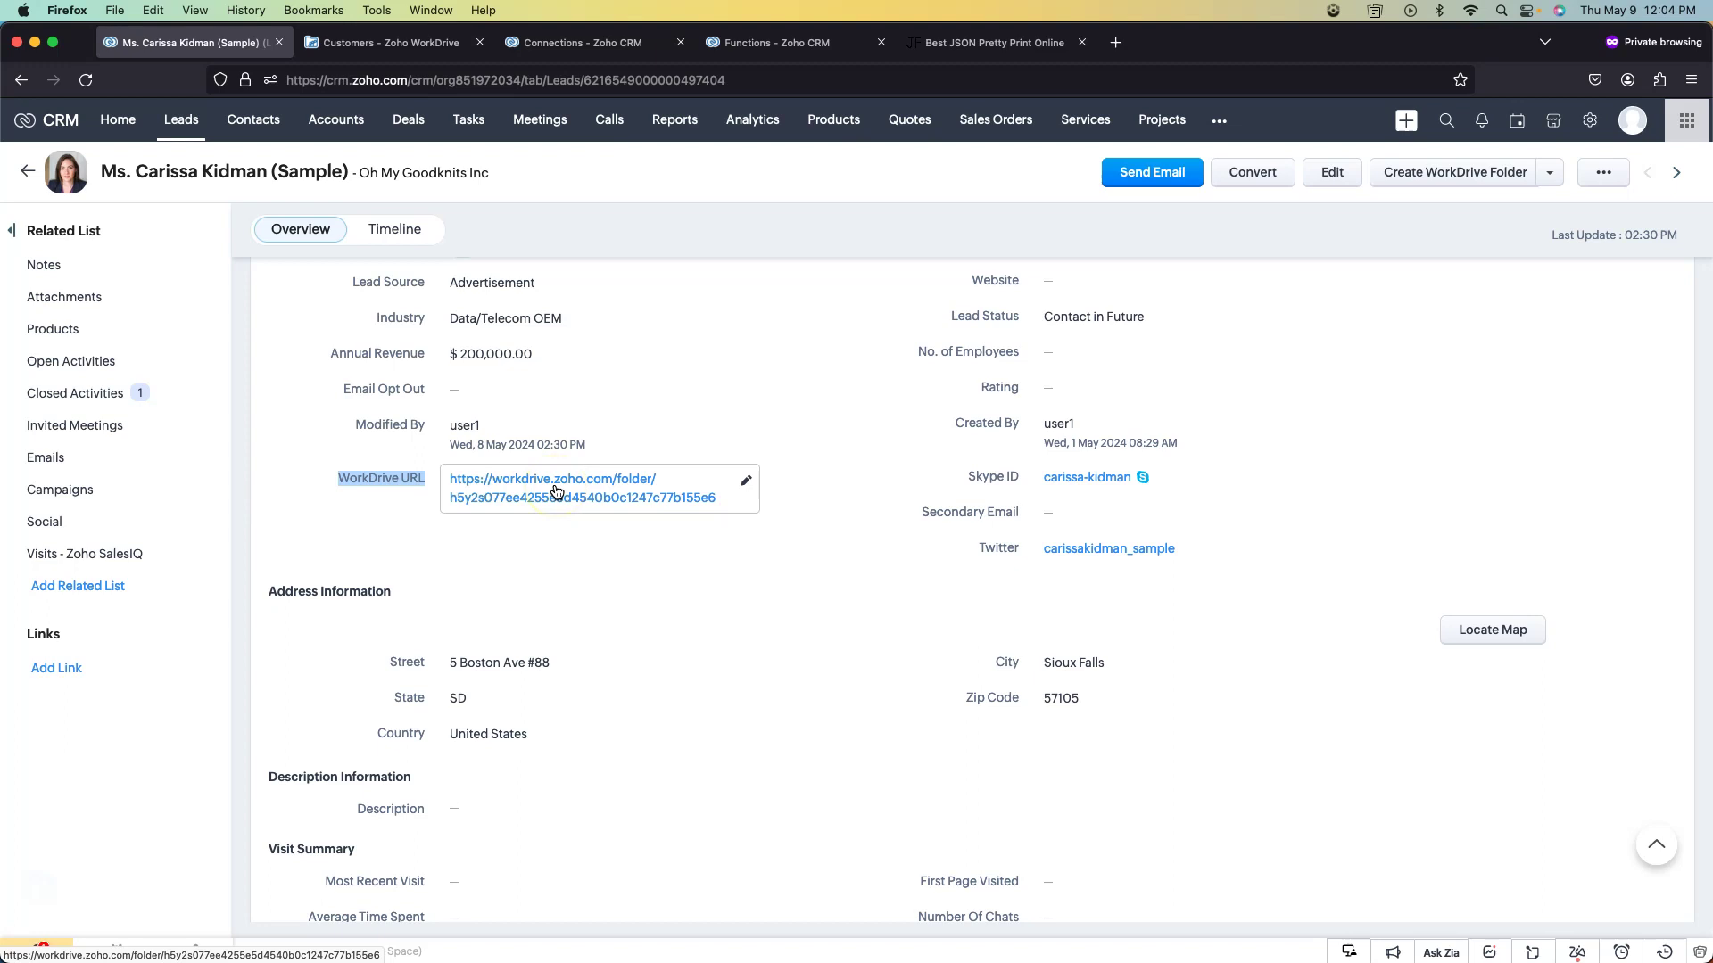
pyautogui.click(376, 495)
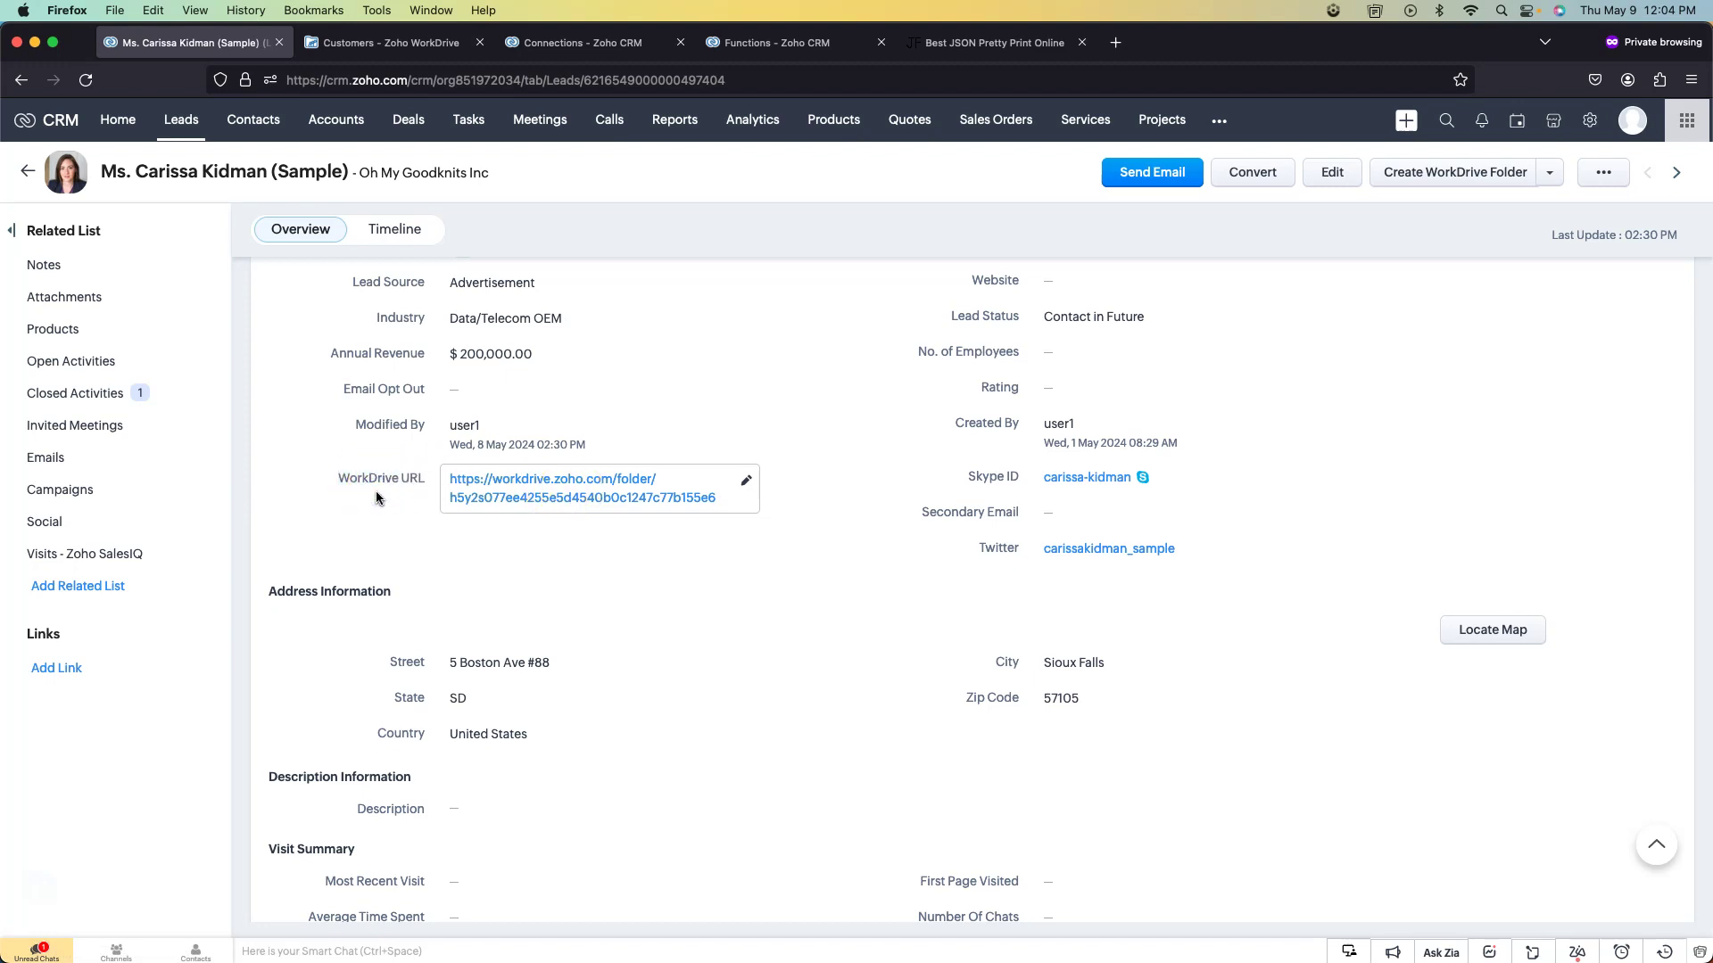
pyautogui.moveTo(328, 484); pyautogui.dragTo(353, 482)
pyautogui.moveTo(353, 483); pyautogui.dragTo(416, 485)
# Install the WorkDrive widget on the lead as a custom related list named WorkDrive.
pyautogui.click(75, 588)
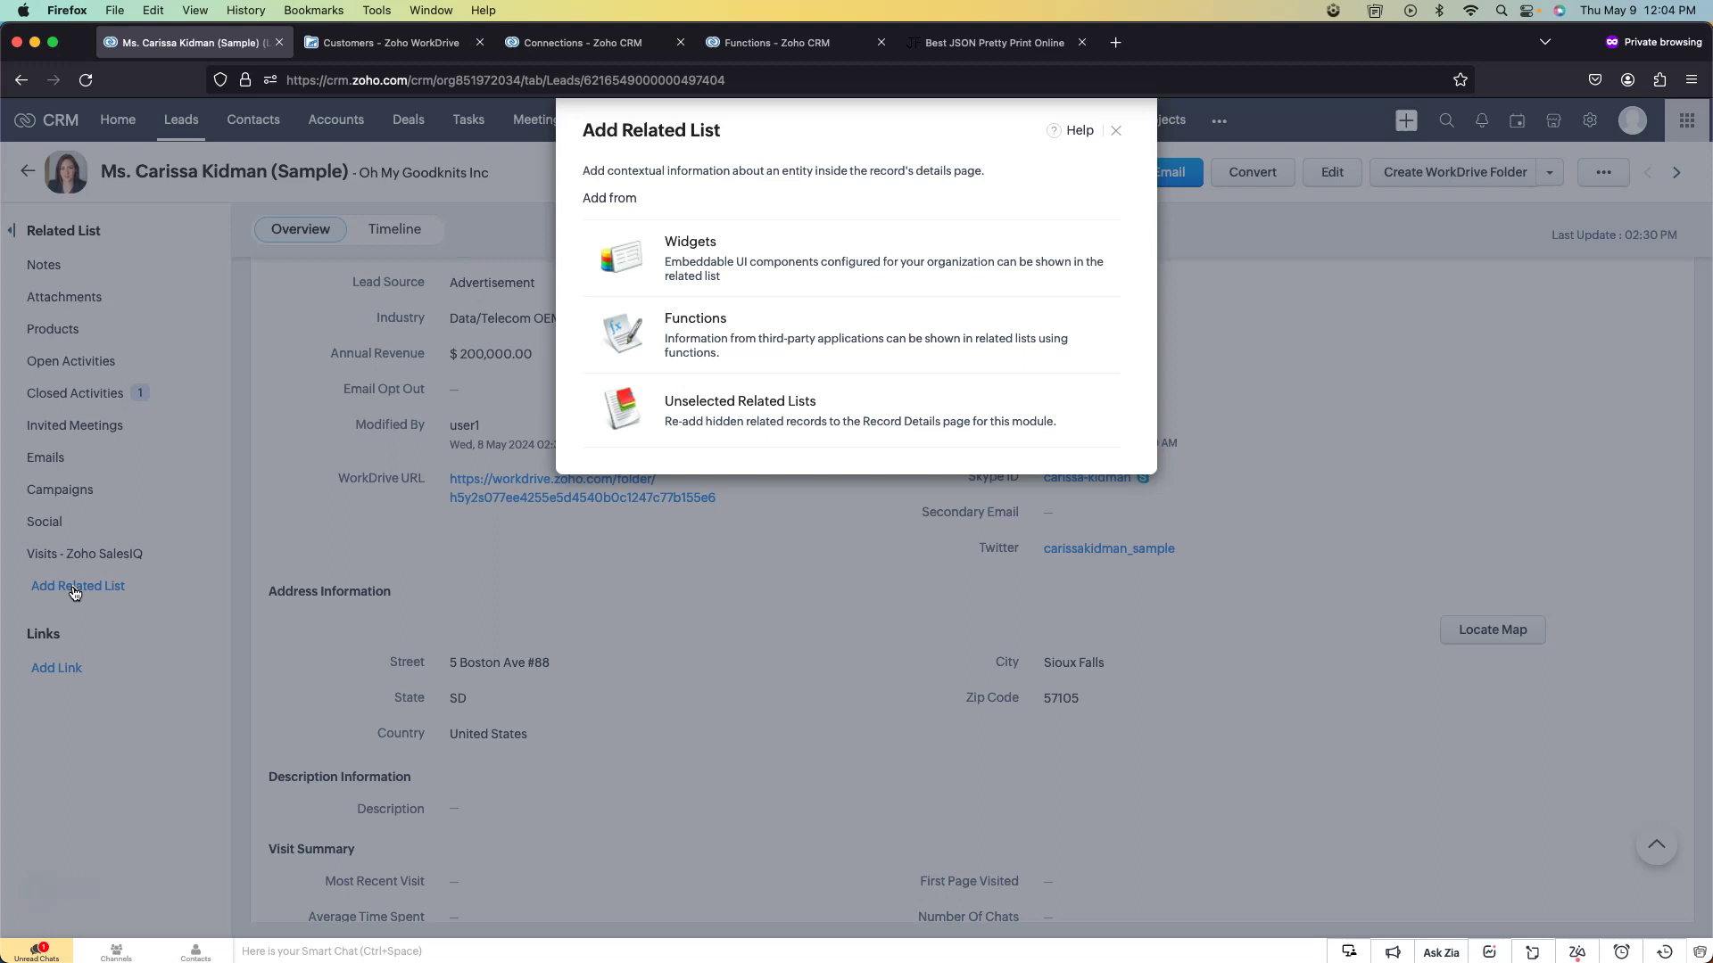
pyautogui.click(782, 281)
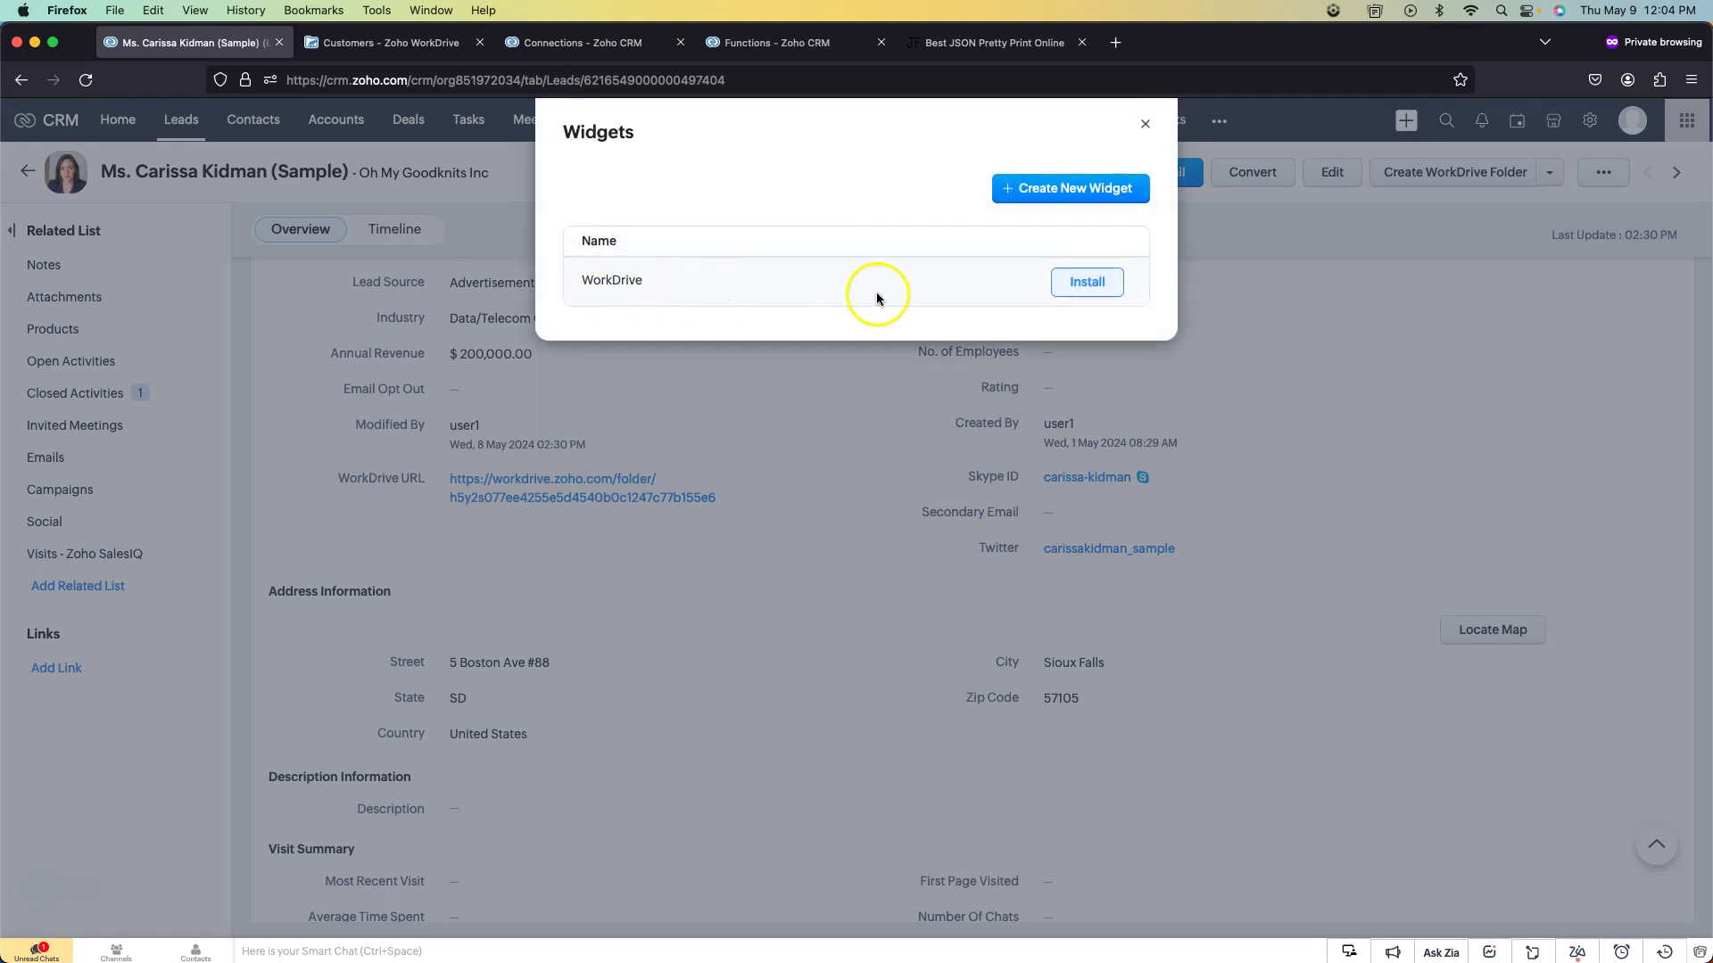
pyautogui.click(1087, 280)
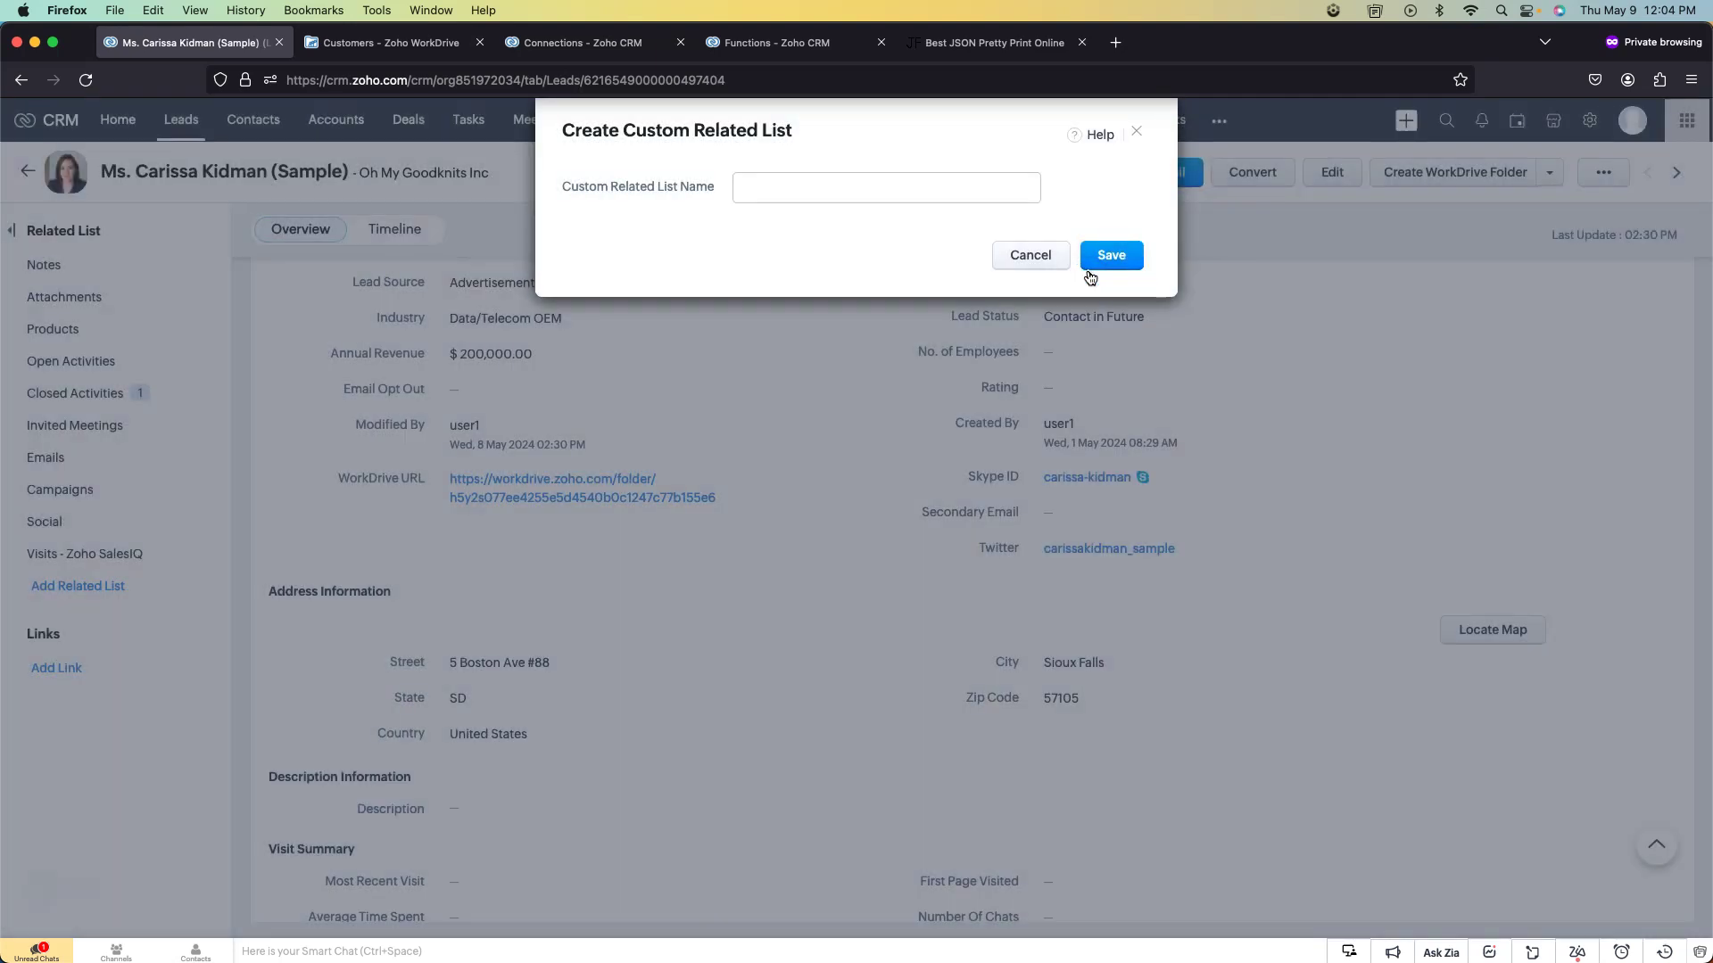
pyautogui.click(828, 202)
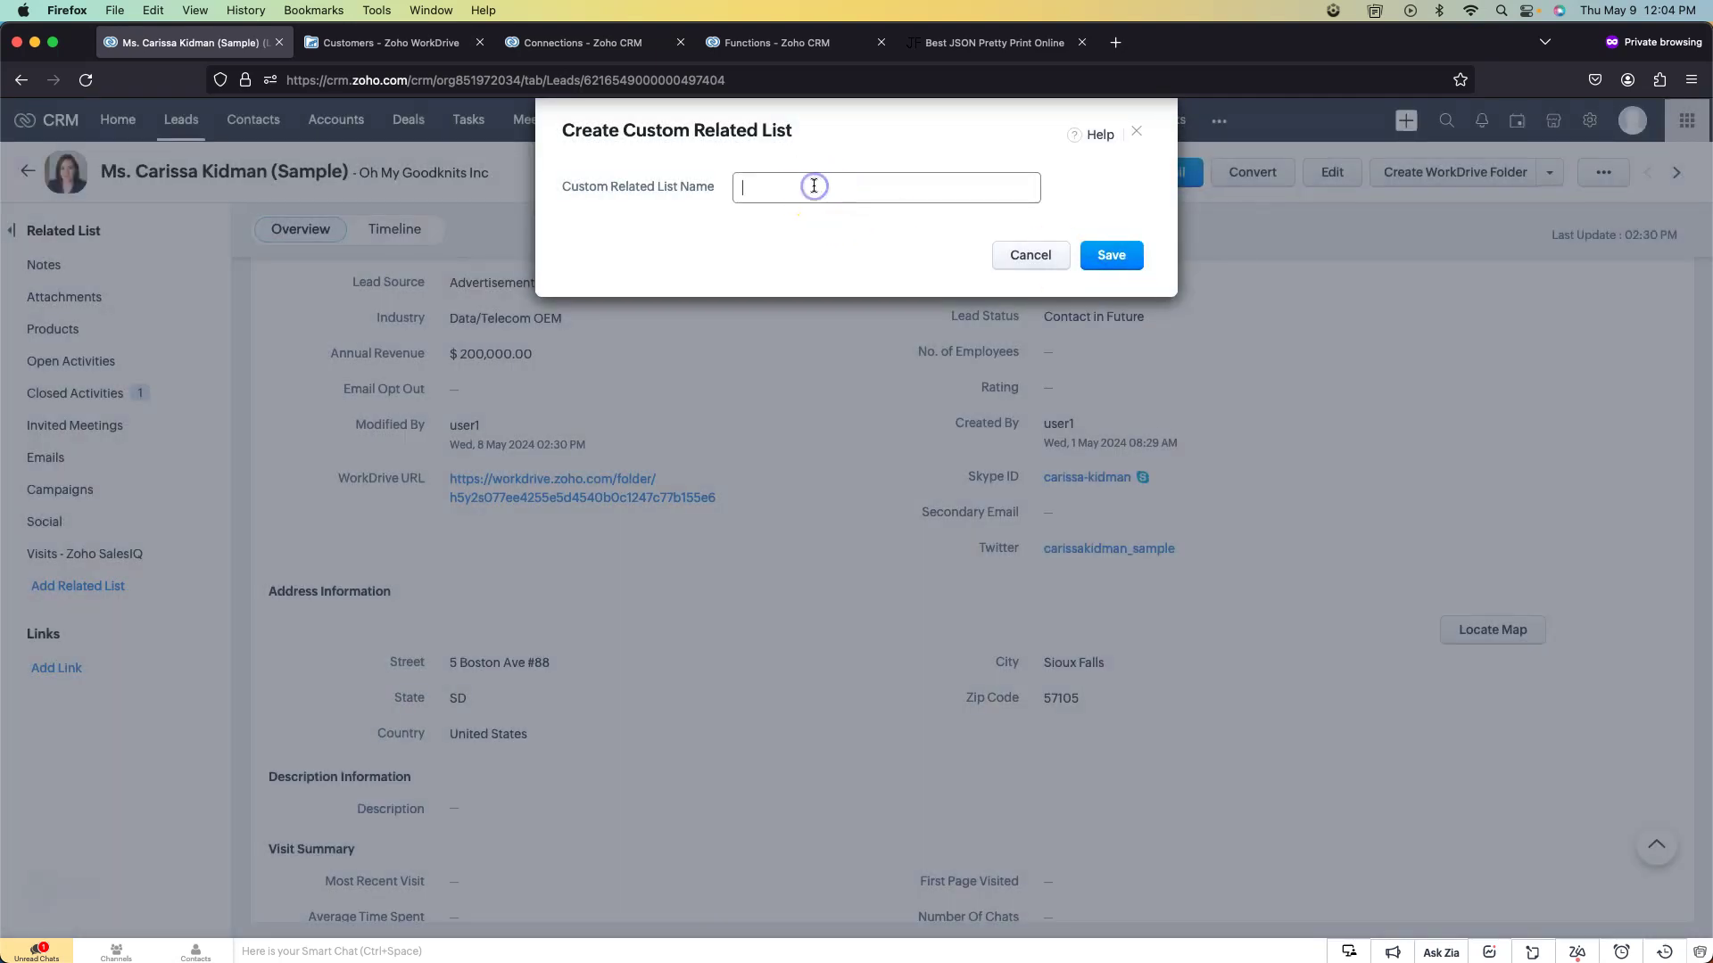
pyautogui.write('WorkDrive')
pyautogui.click(1111, 255)
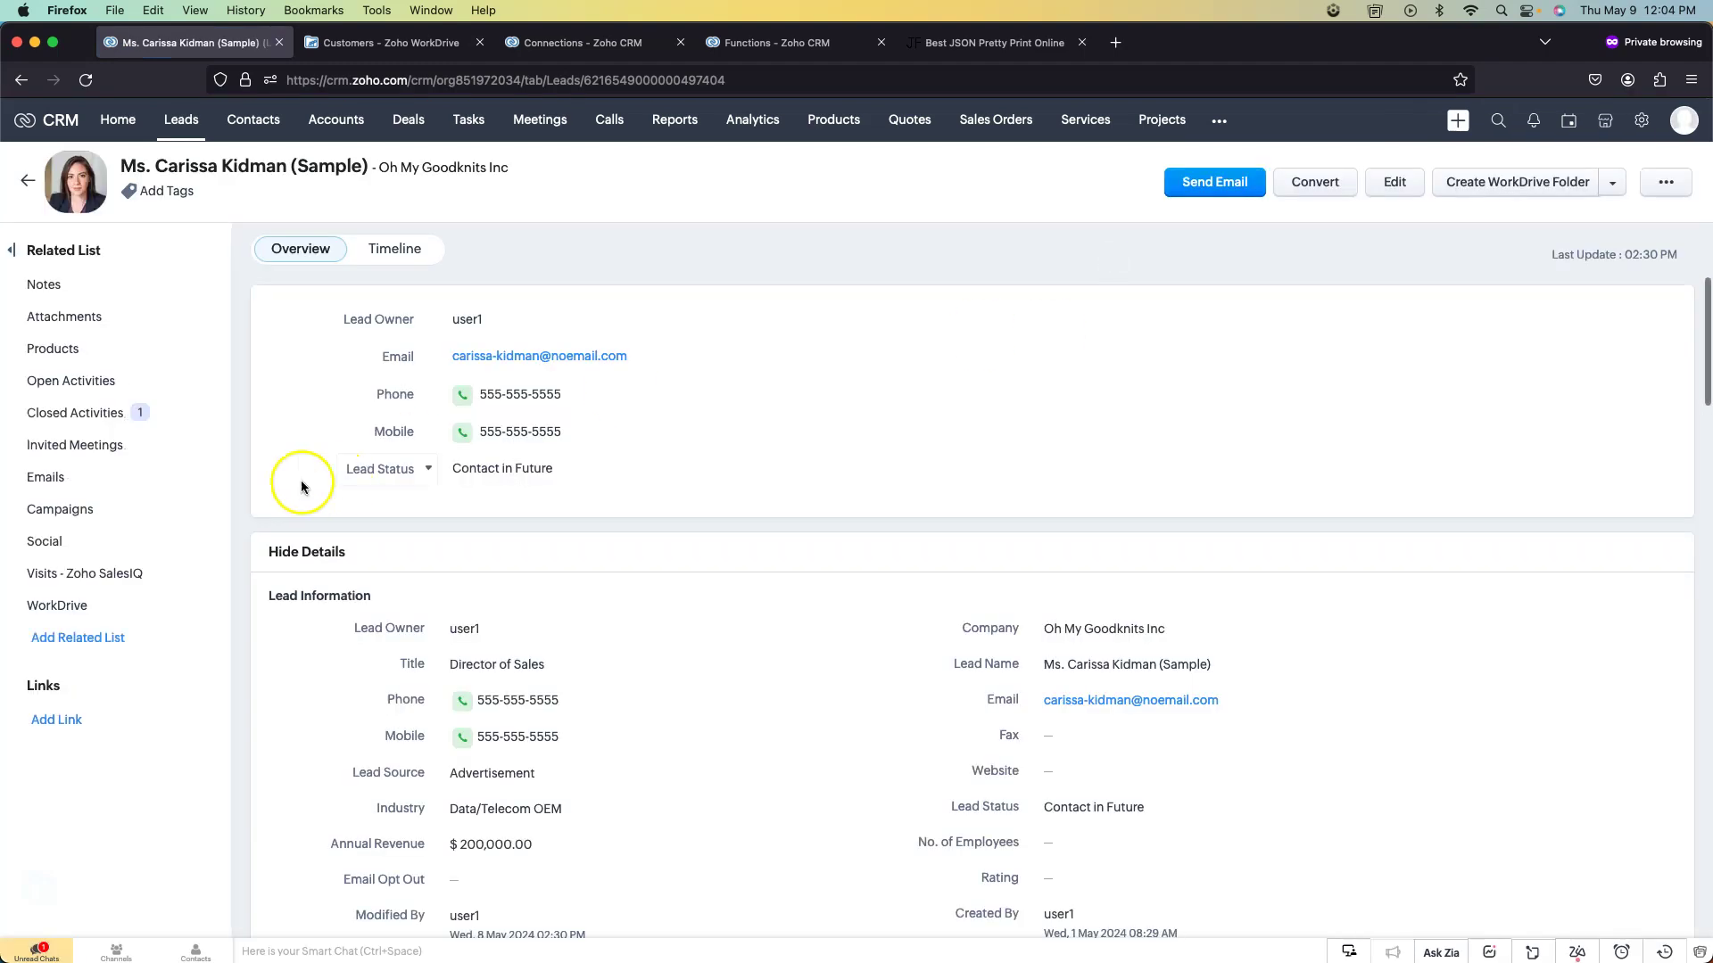
pyautogui.click(107, 614)
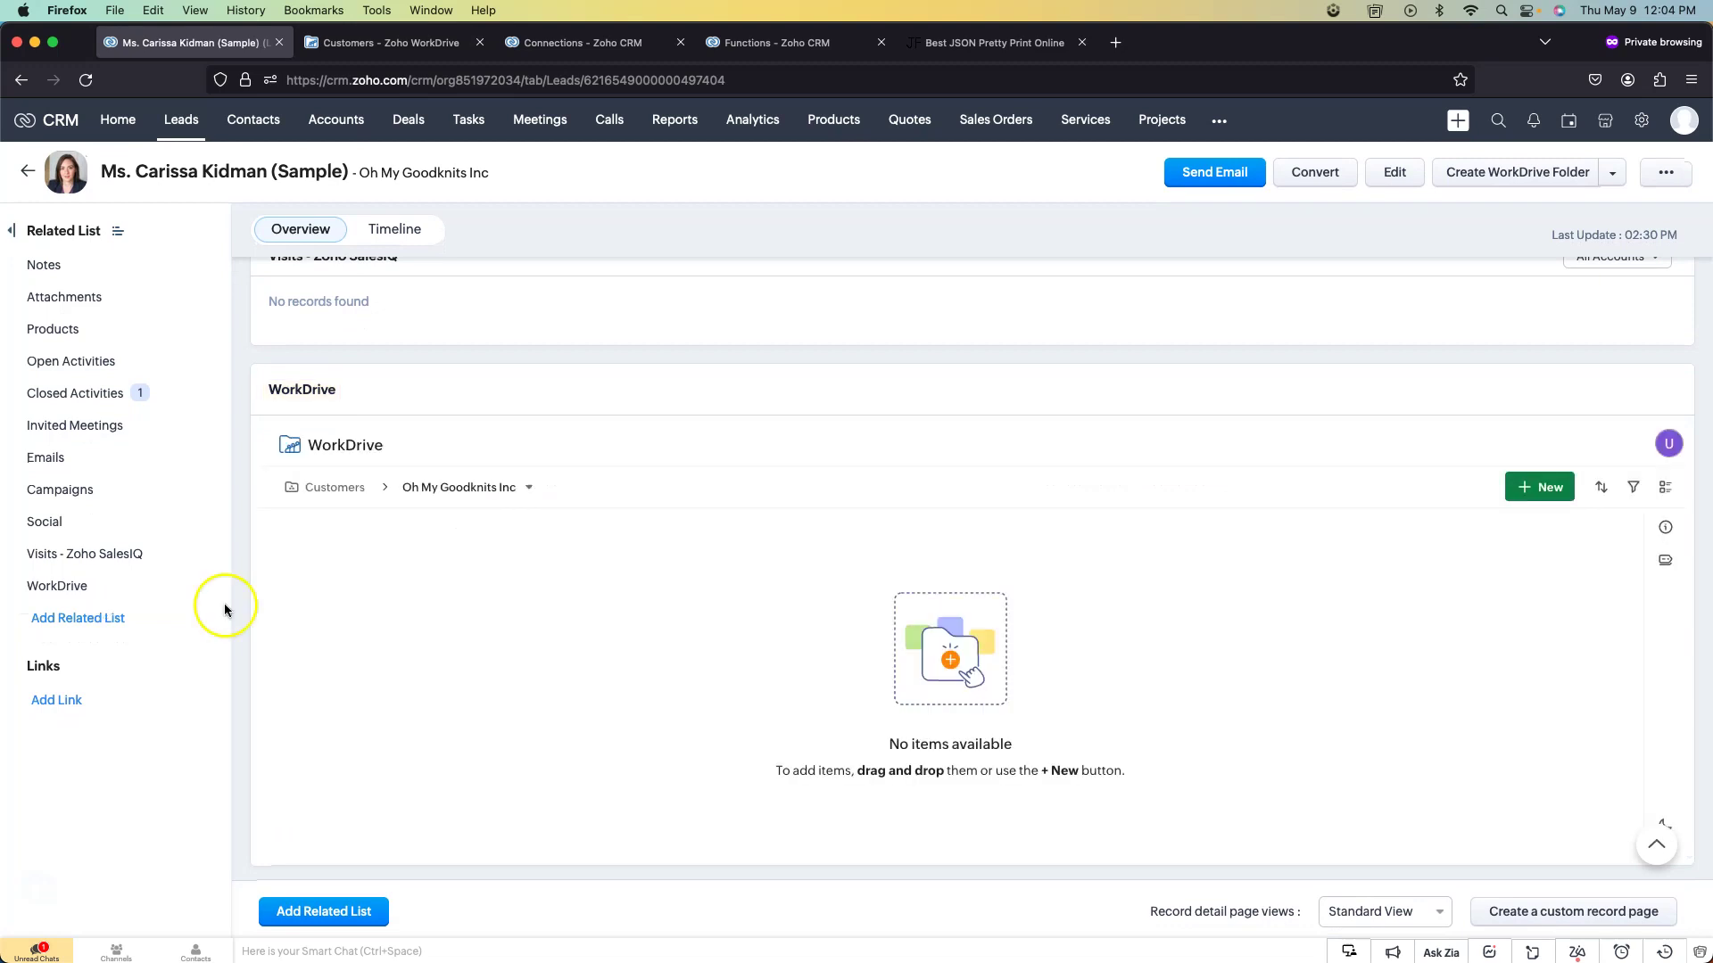
pyautogui.scroll(15, 624, 605)
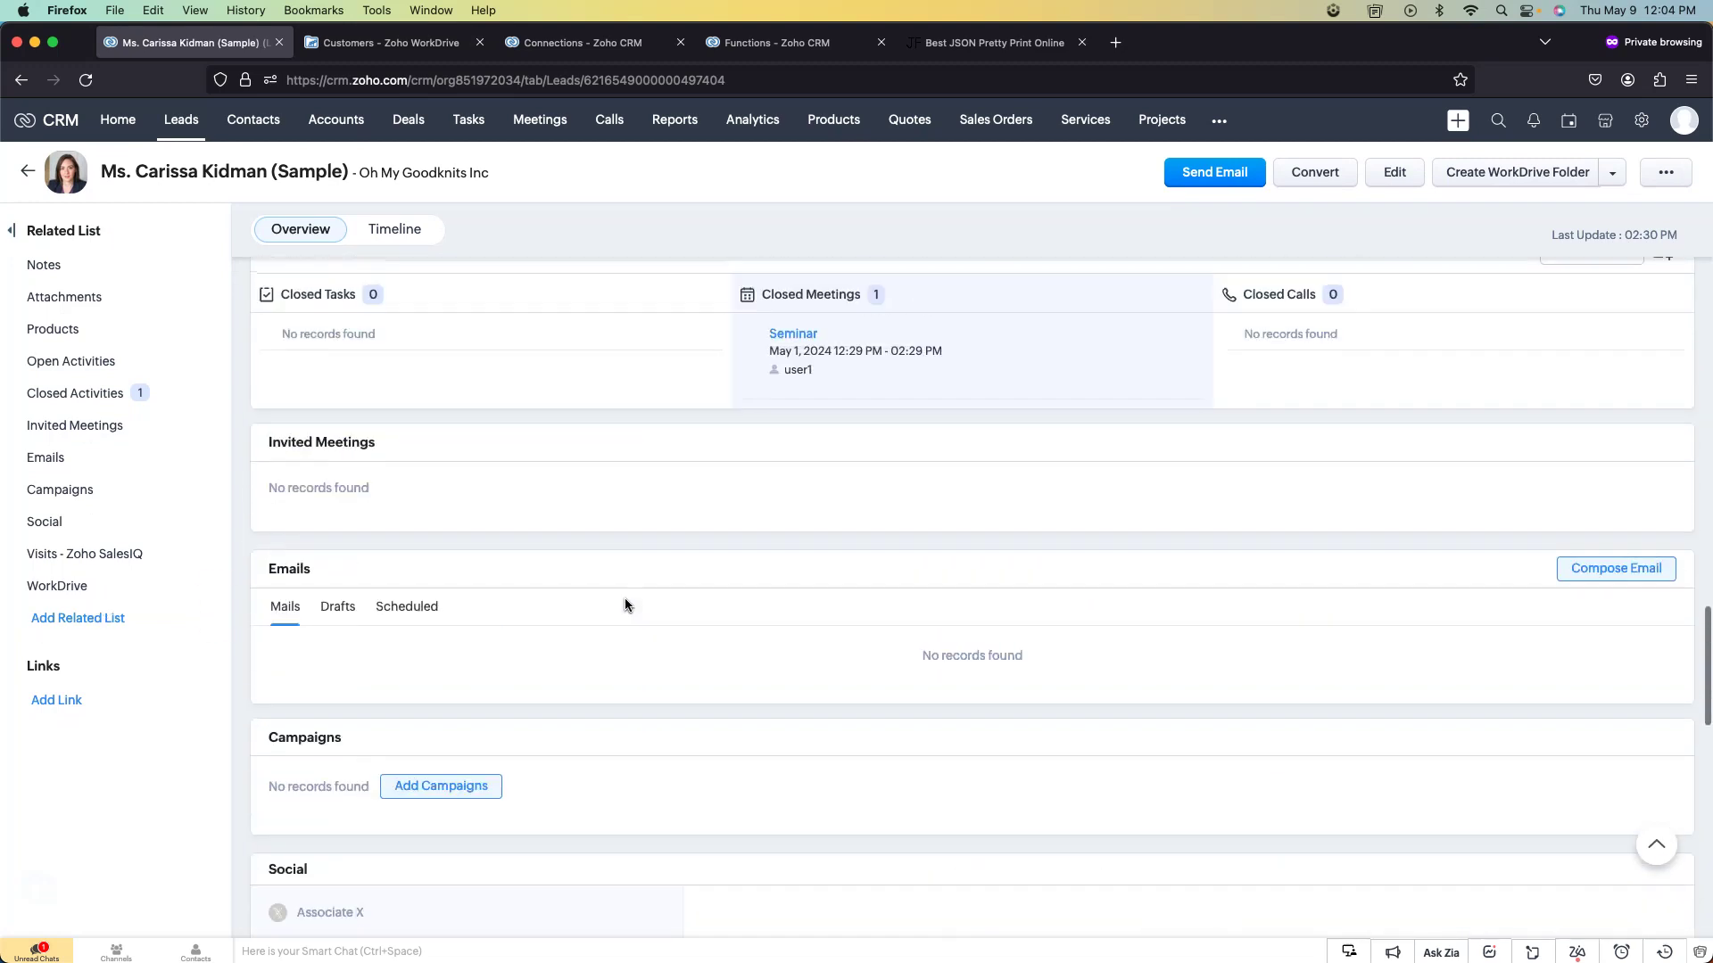
pyautogui.scroll(15, 625, 605)
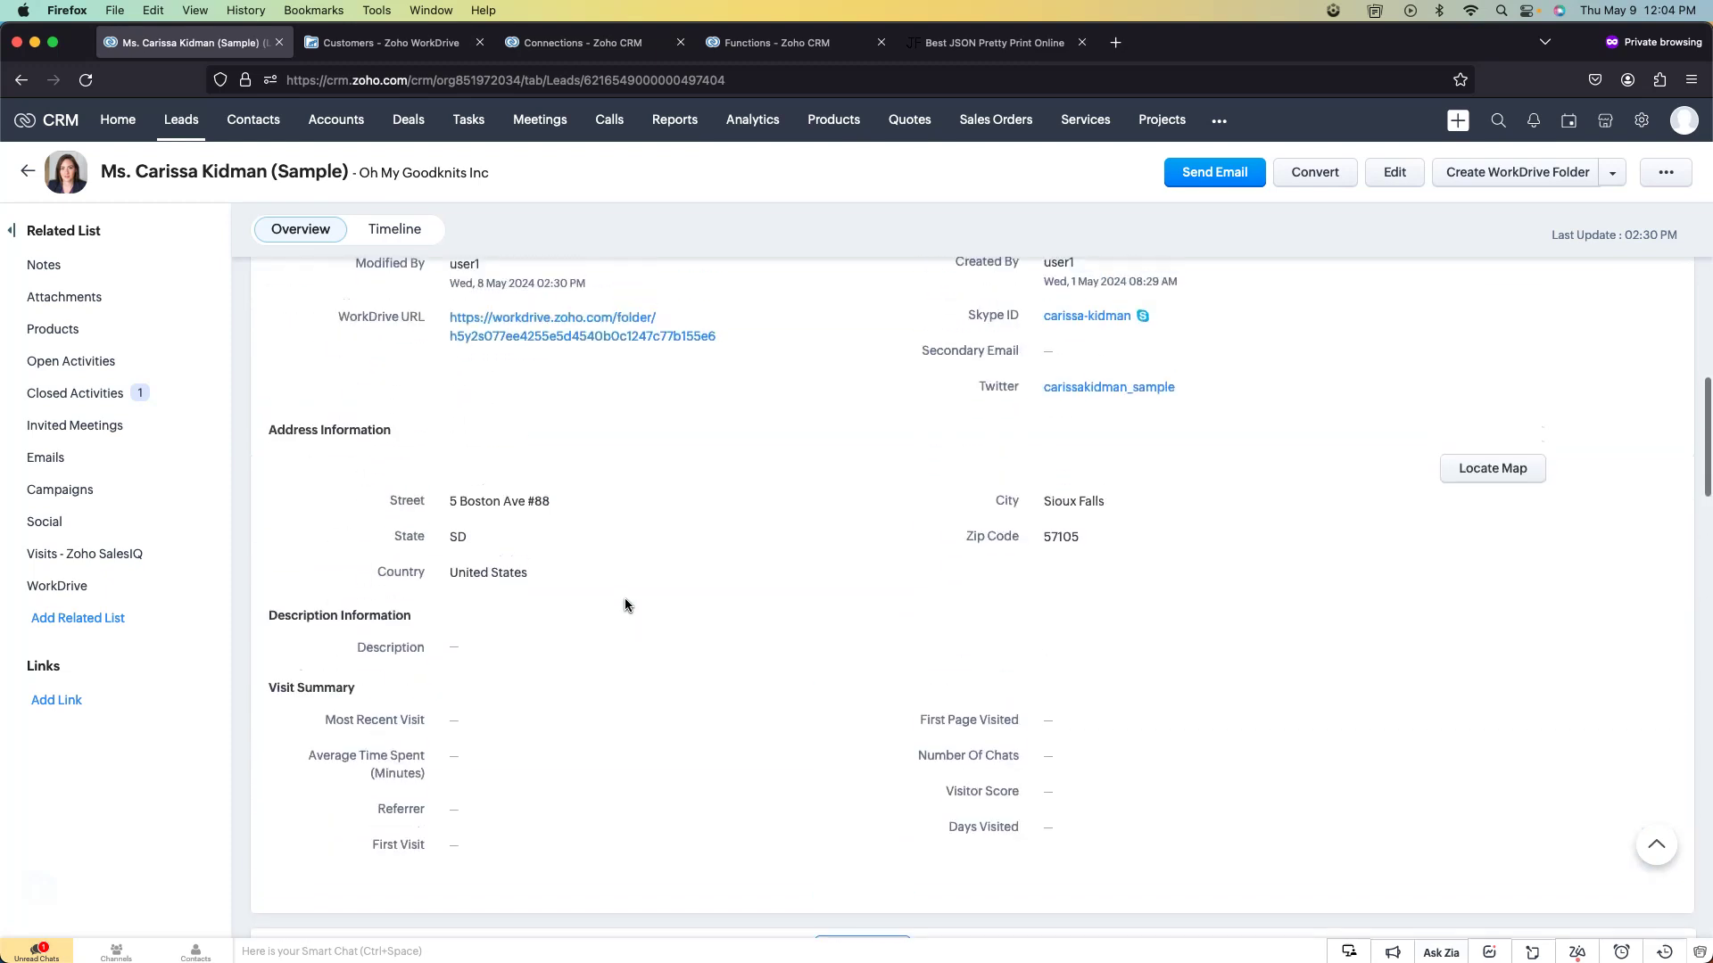
pyautogui.scroll(-20, 636, 595)
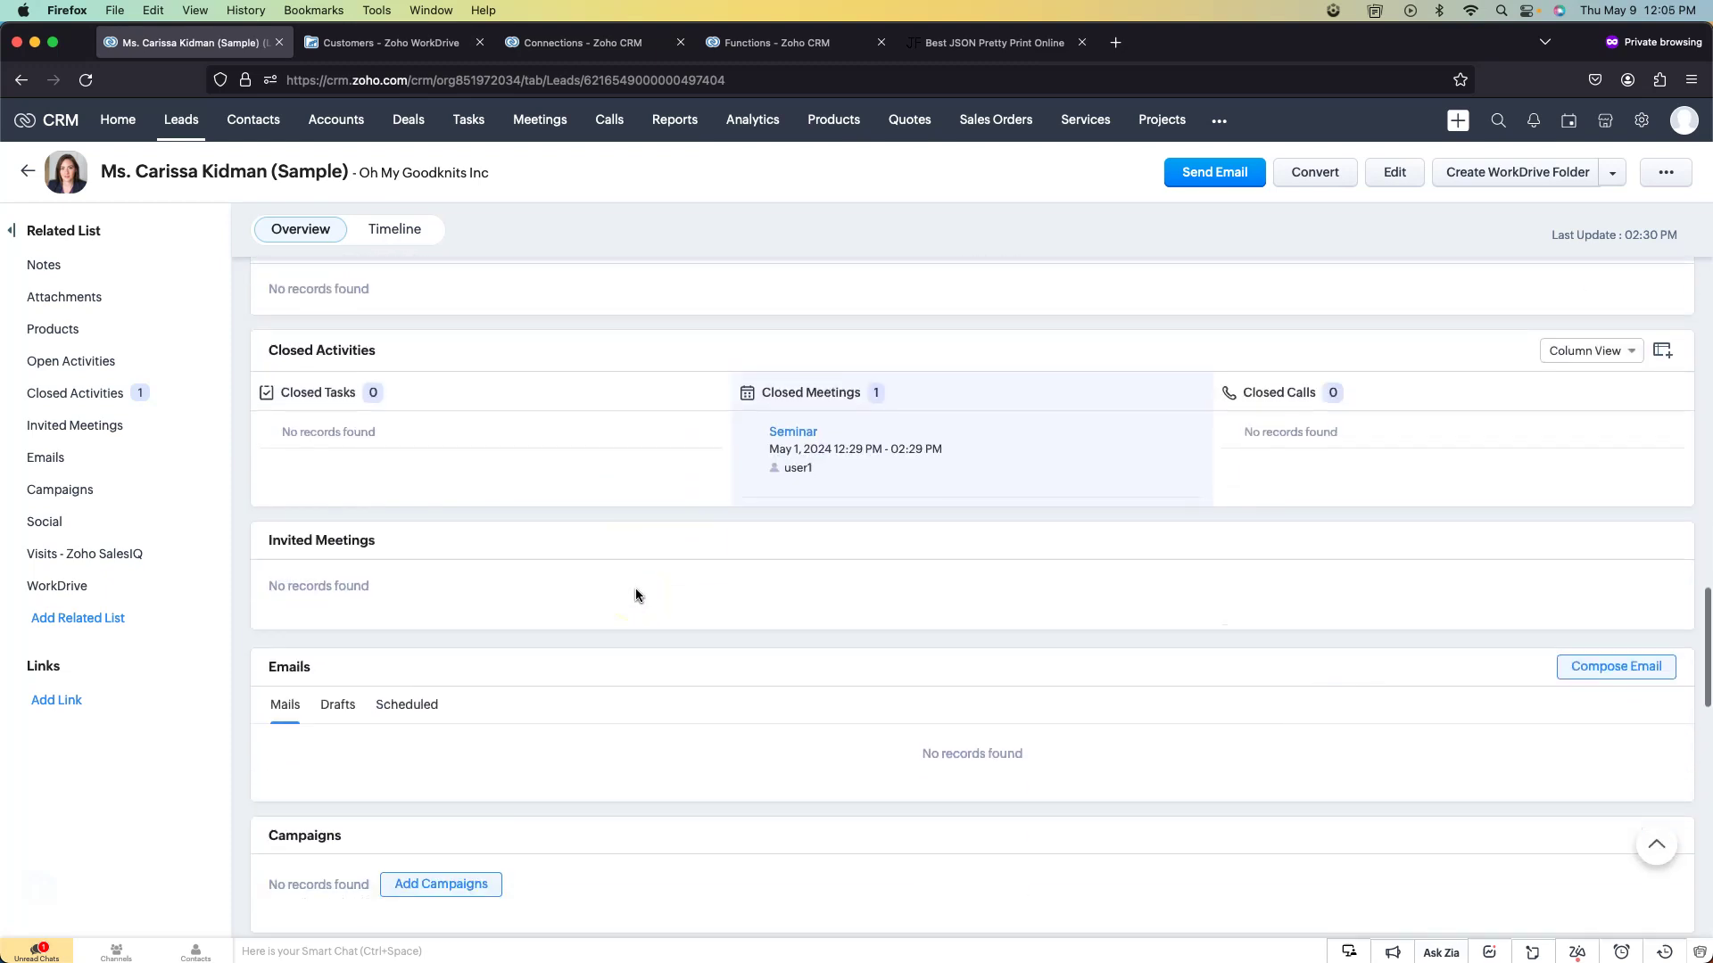
pyautogui.scroll(-3, 636, 595)
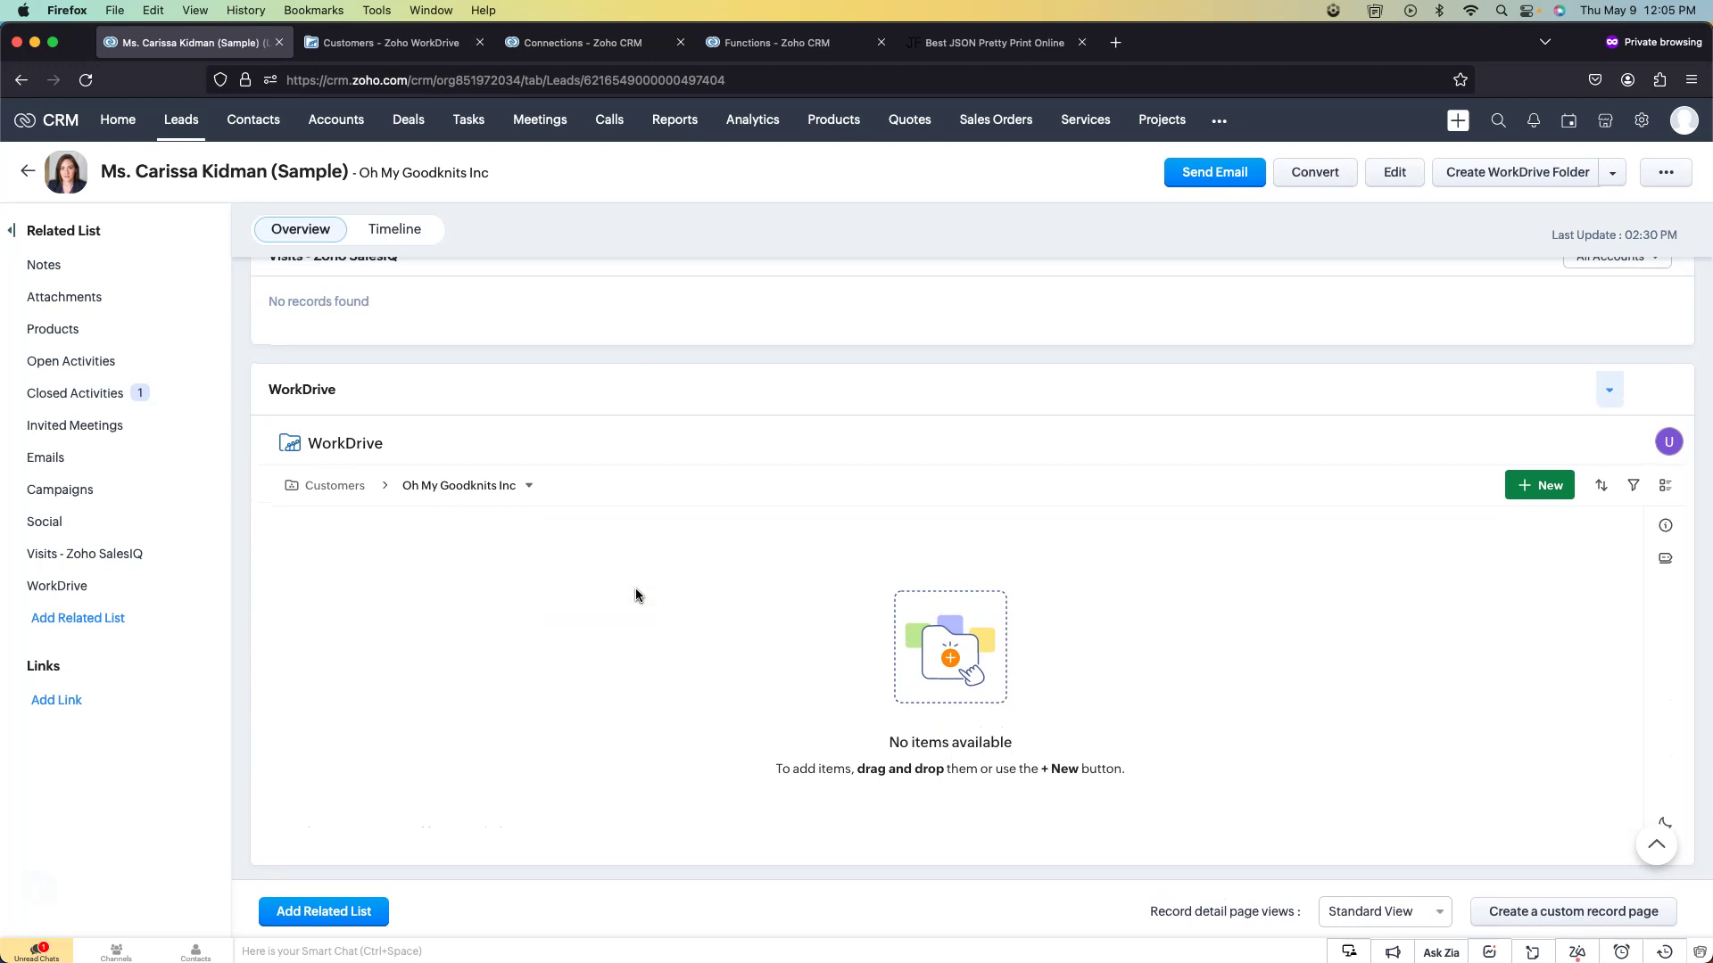
pyautogui.click(407, 52)
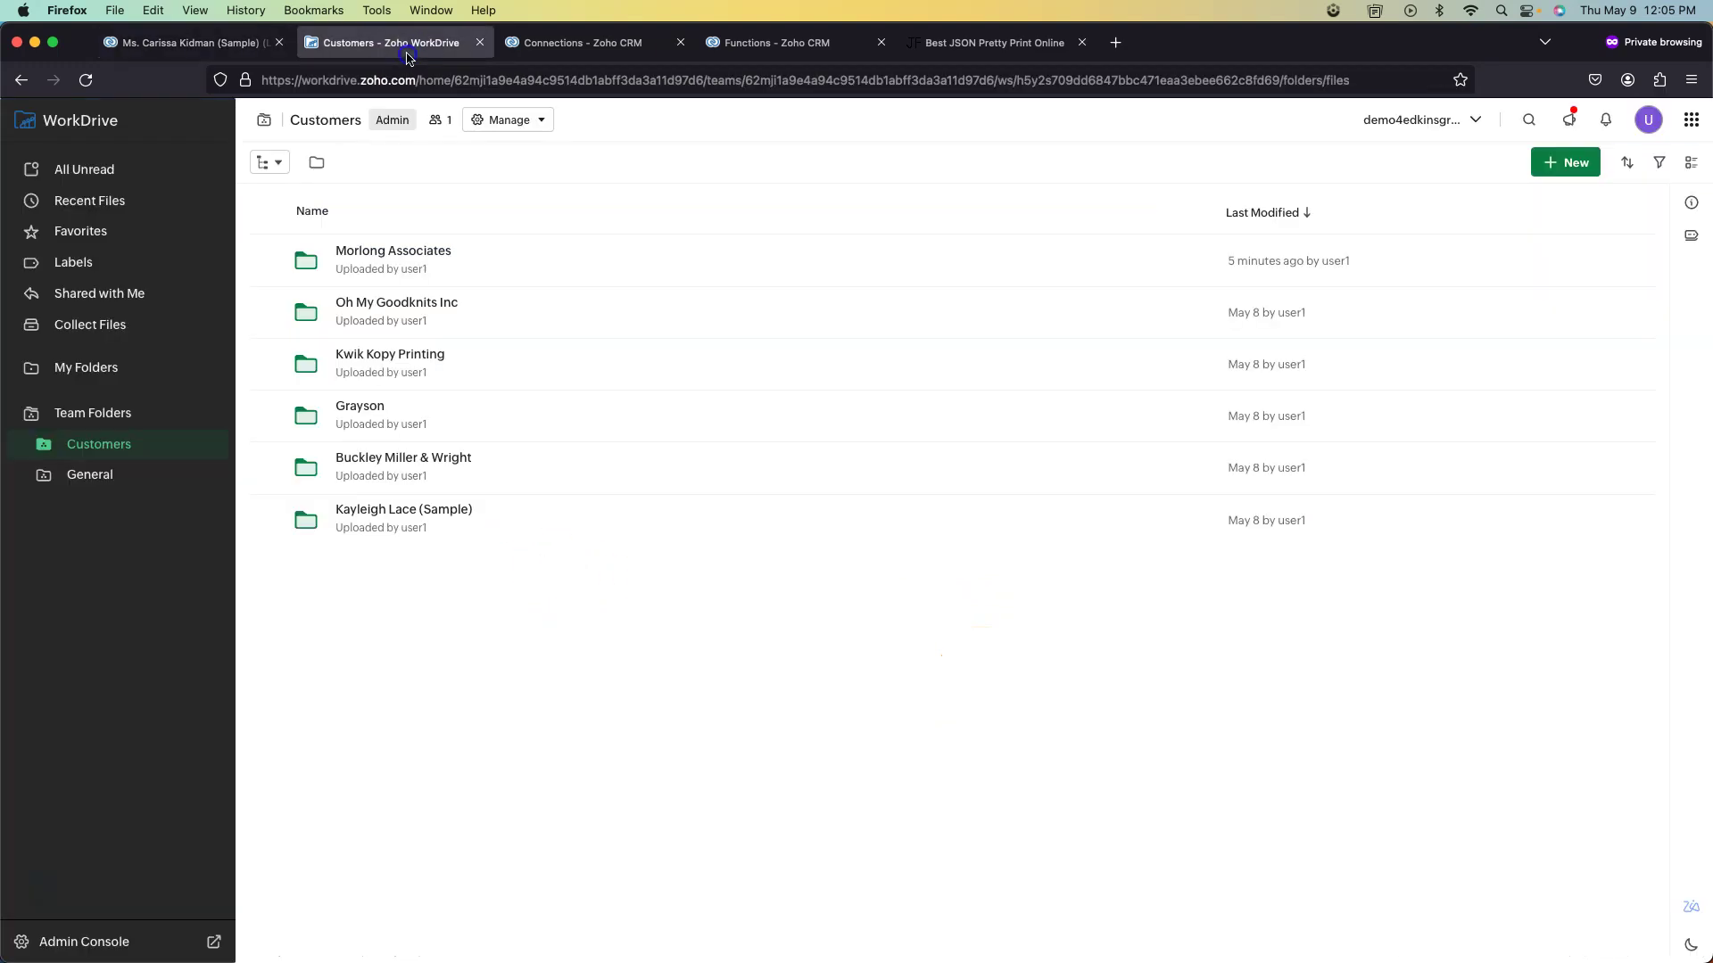
pyautogui.click(384, 303)
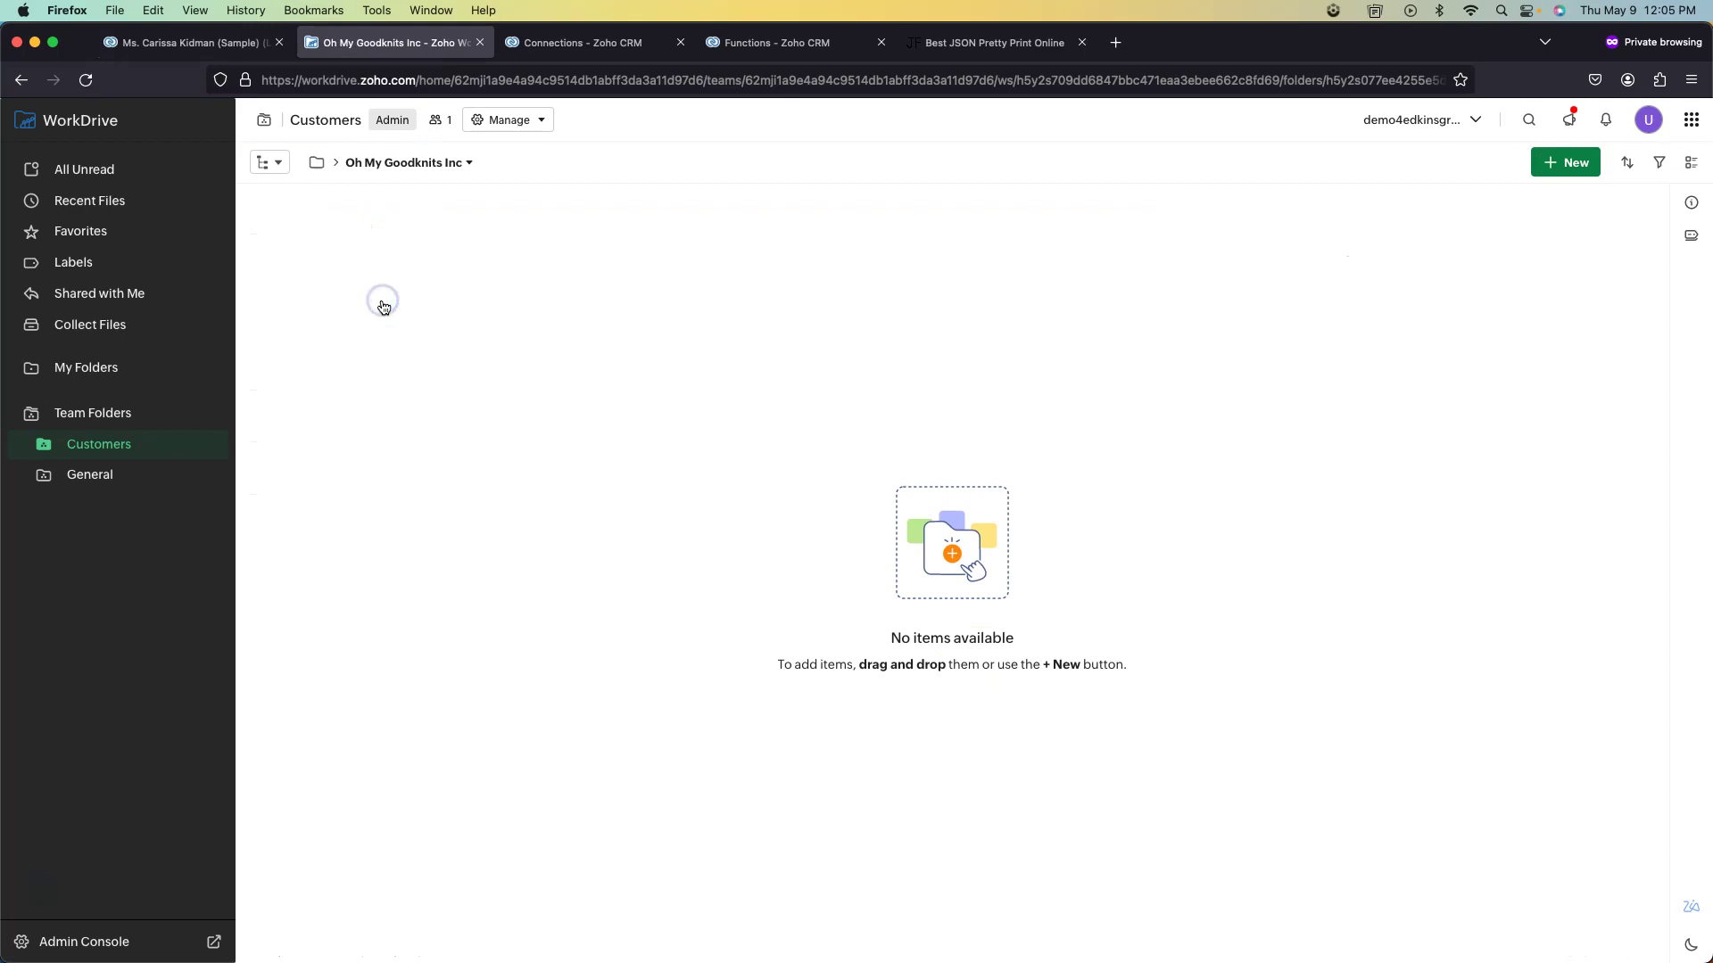
pyautogui.click(201, 43)
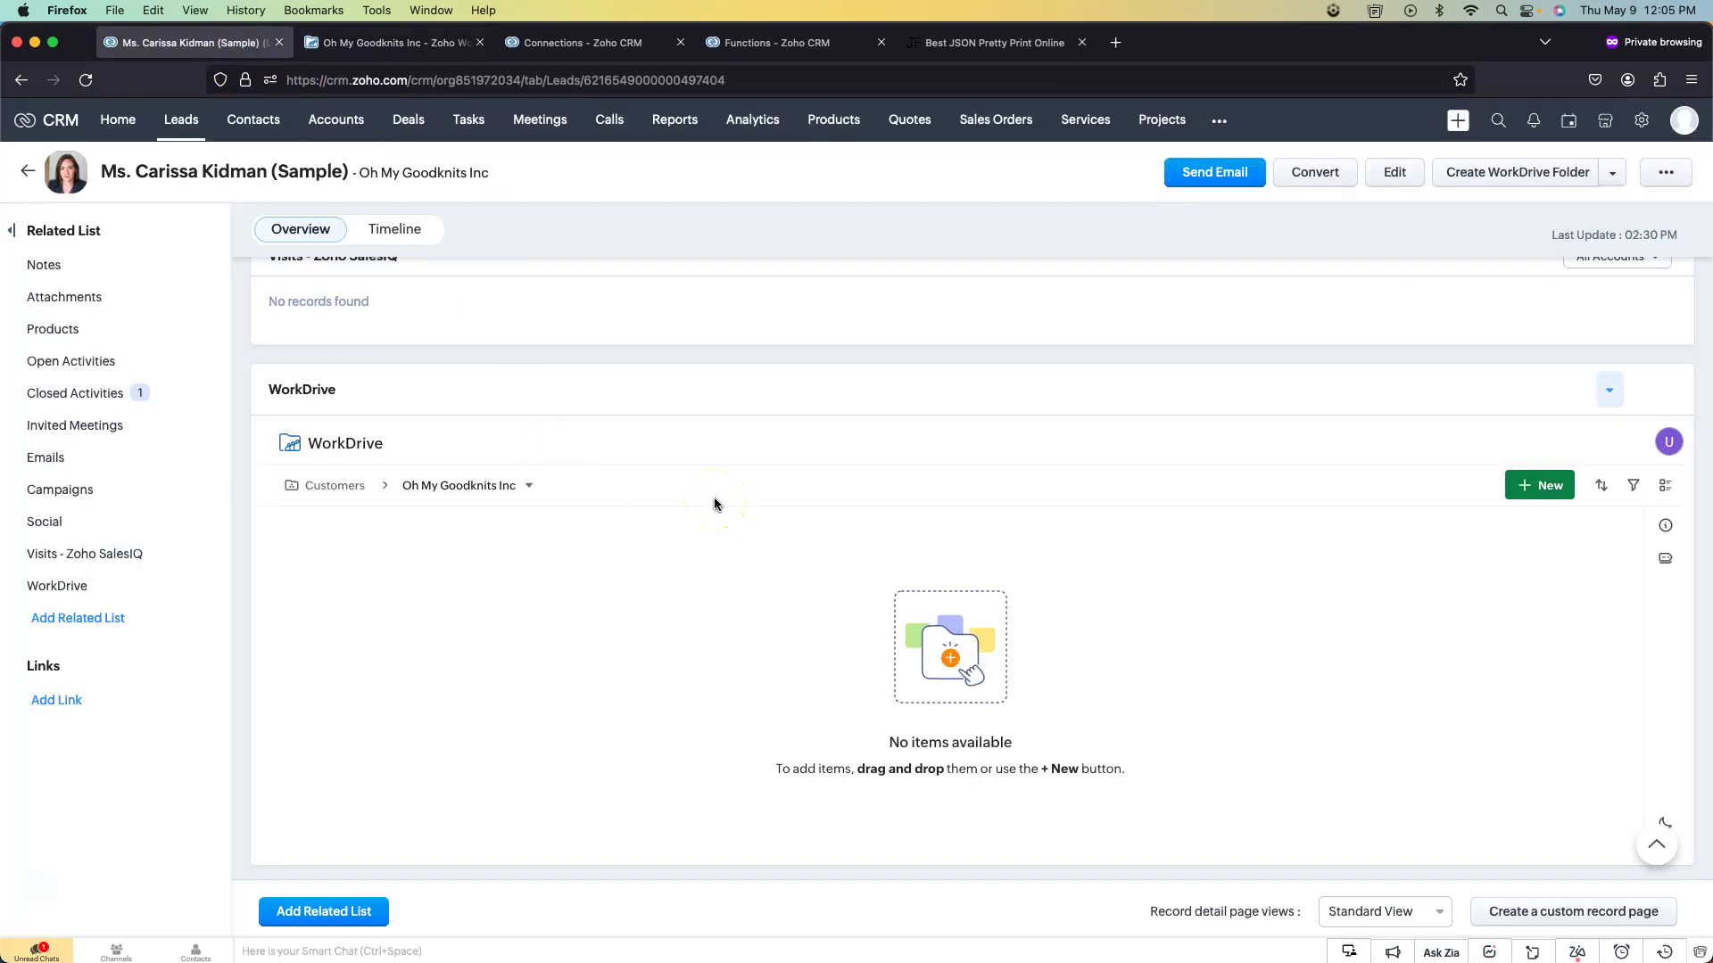
# Reorder the lead's related lists so WorkDrive sits directly below Notes, then view it.
pyautogui.click(1666, 172)
pyautogui.click(1637, 408)
pyautogui.scroll(-2, 895, 343)
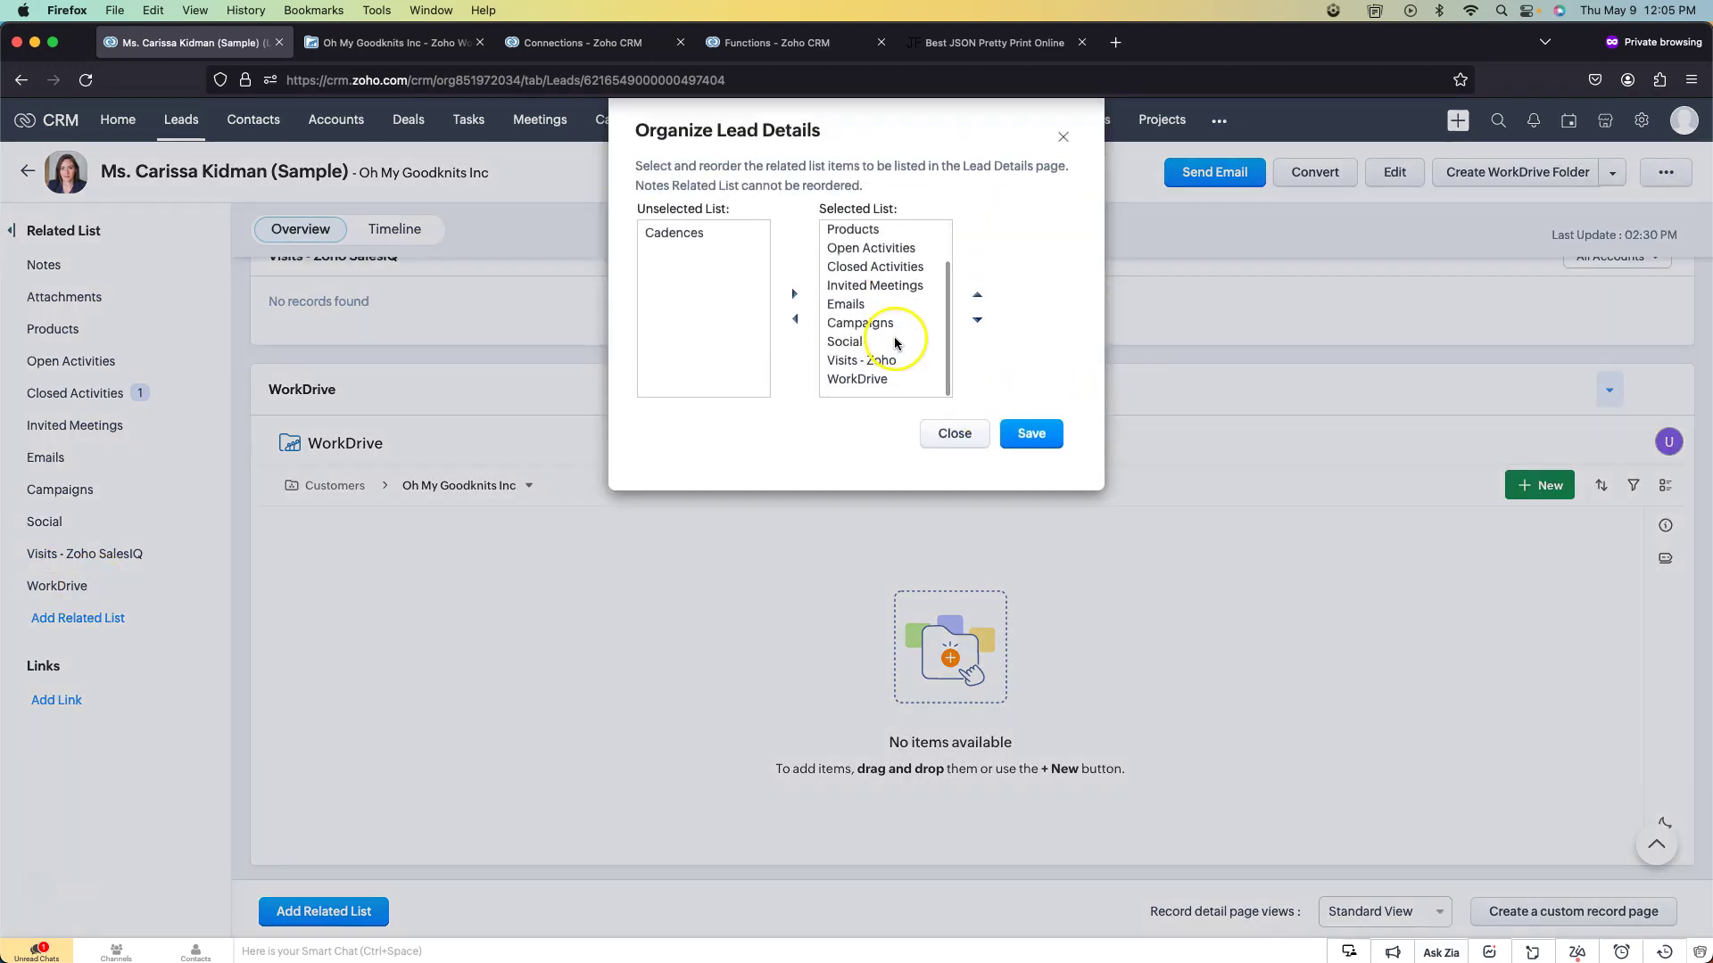
pyautogui.click(857, 379)
pyautogui.click(978, 295)
pyautogui.click(978, 294)
pyautogui.click(978, 294)
pyautogui.click(978, 294)
pyautogui.click(977, 295)
pyautogui.click(977, 294)
pyautogui.click(978, 295)
pyautogui.click(978, 294)
pyautogui.click(978, 294)
pyautogui.scroll(1, 890, 295)
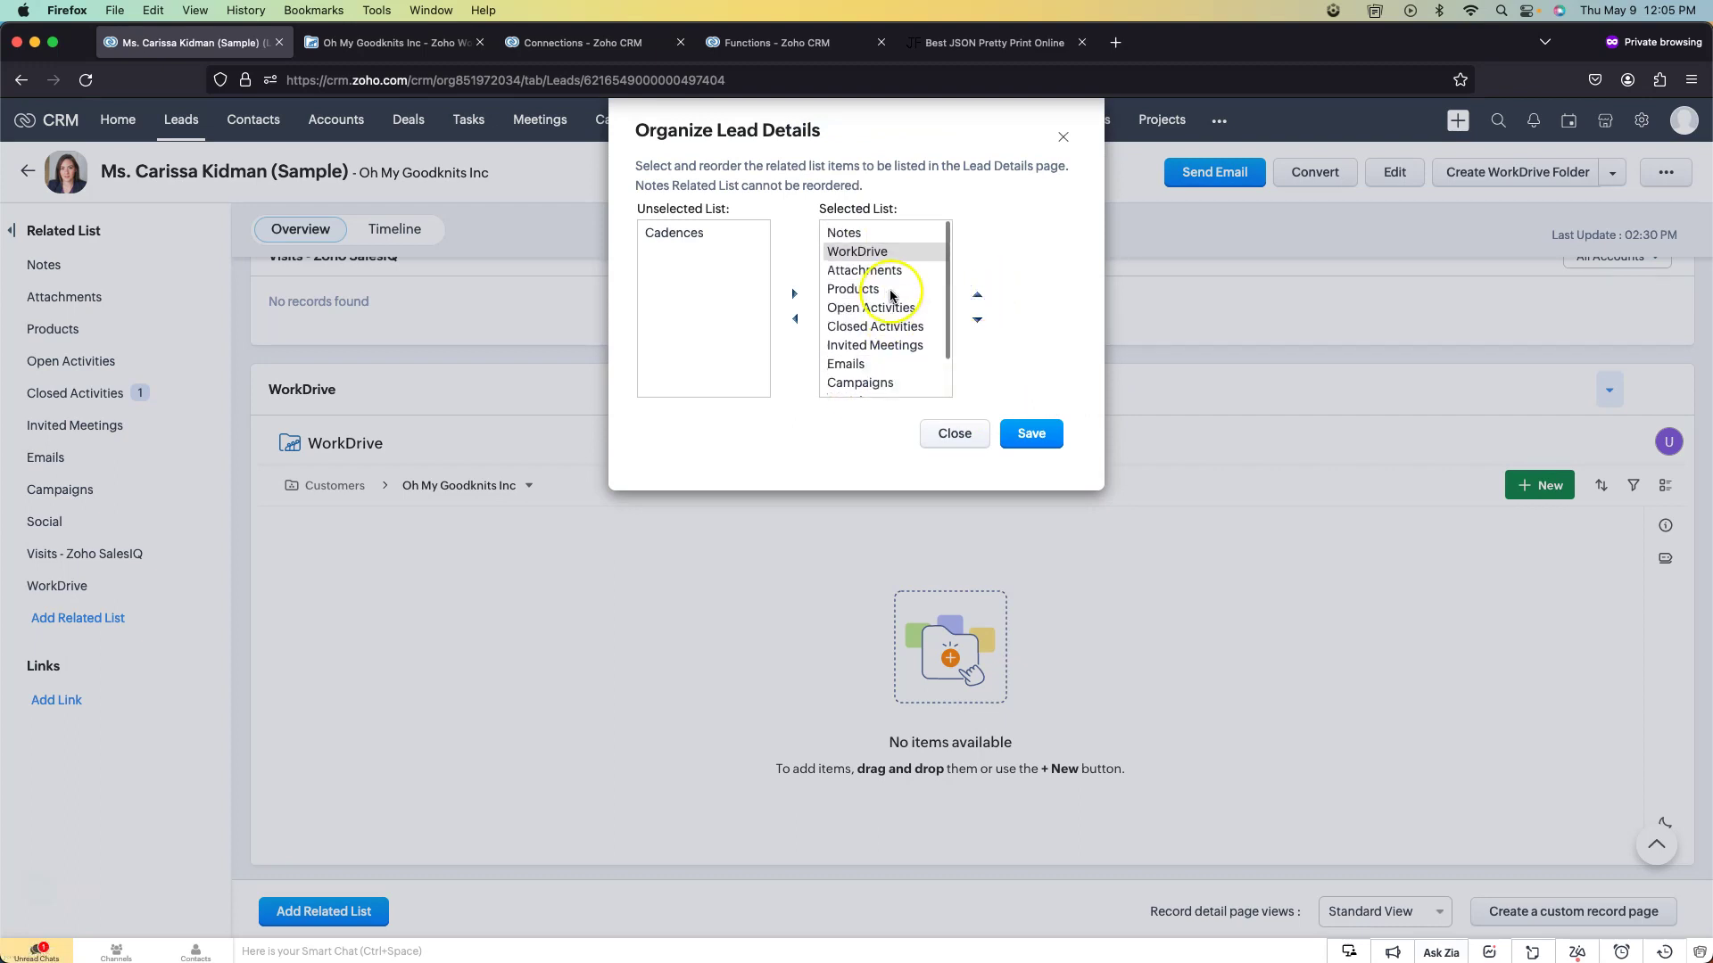
pyautogui.click(1031, 433)
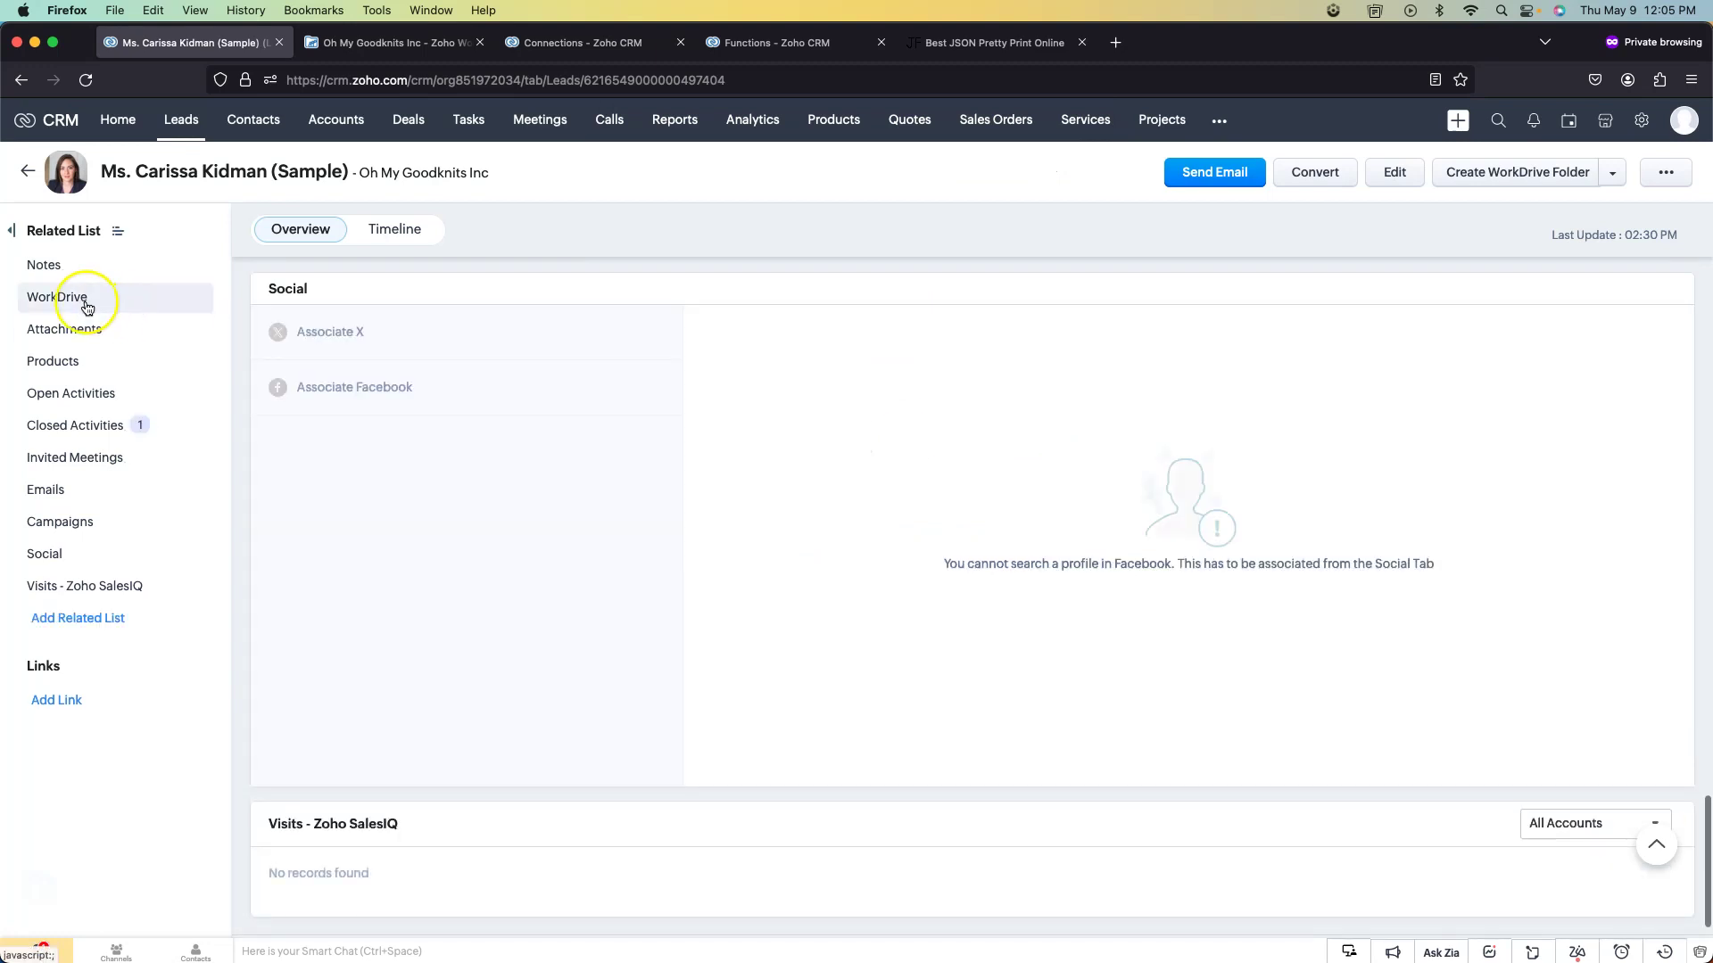
pyautogui.click(85, 298)
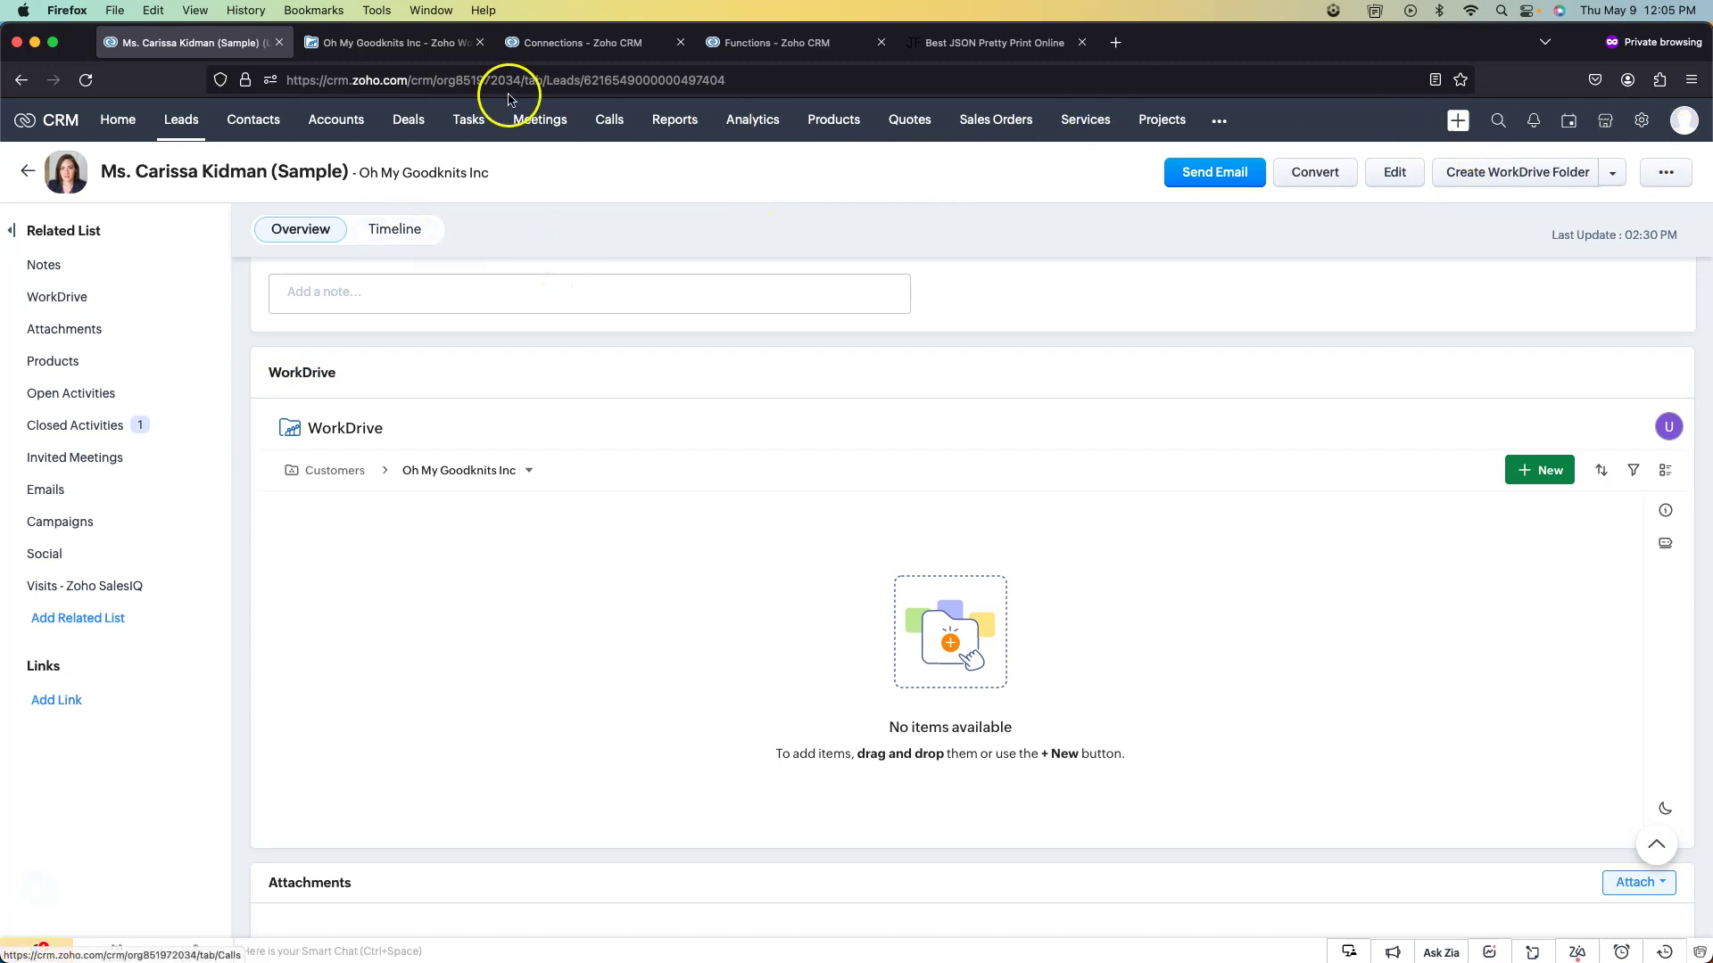
# Open the Kwik Kopy Printing account from the Accounts list and return to its top.
pyautogui.click(336, 120)
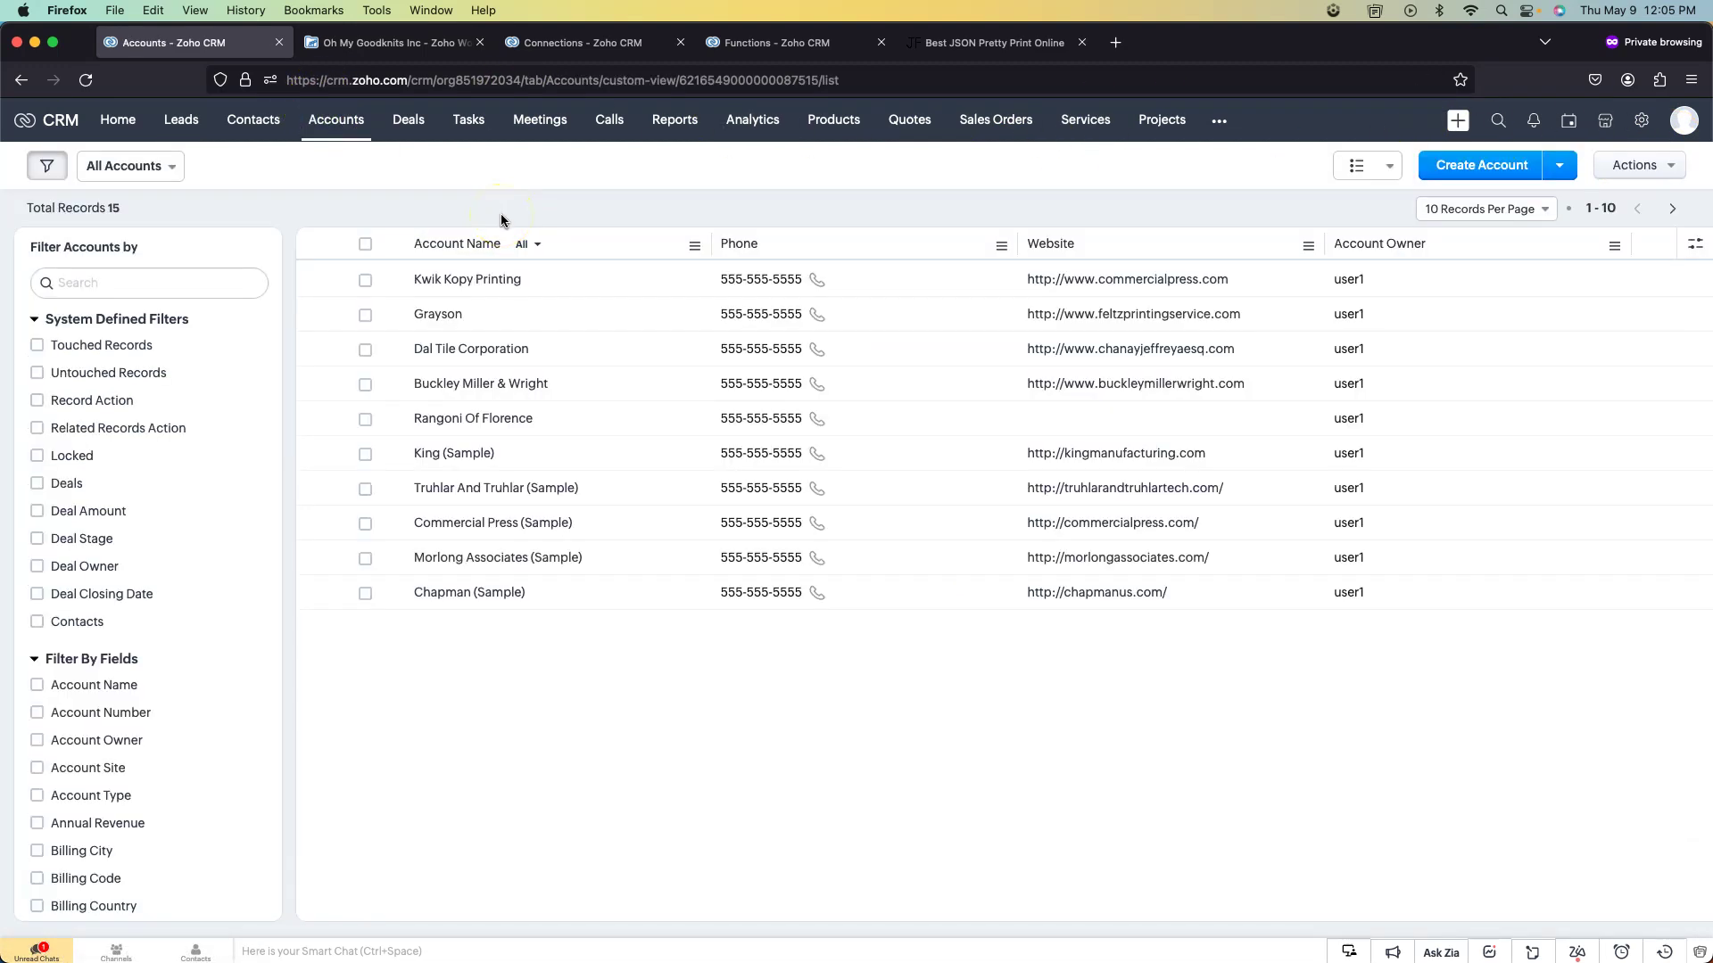
pyautogui.click(587, 278)
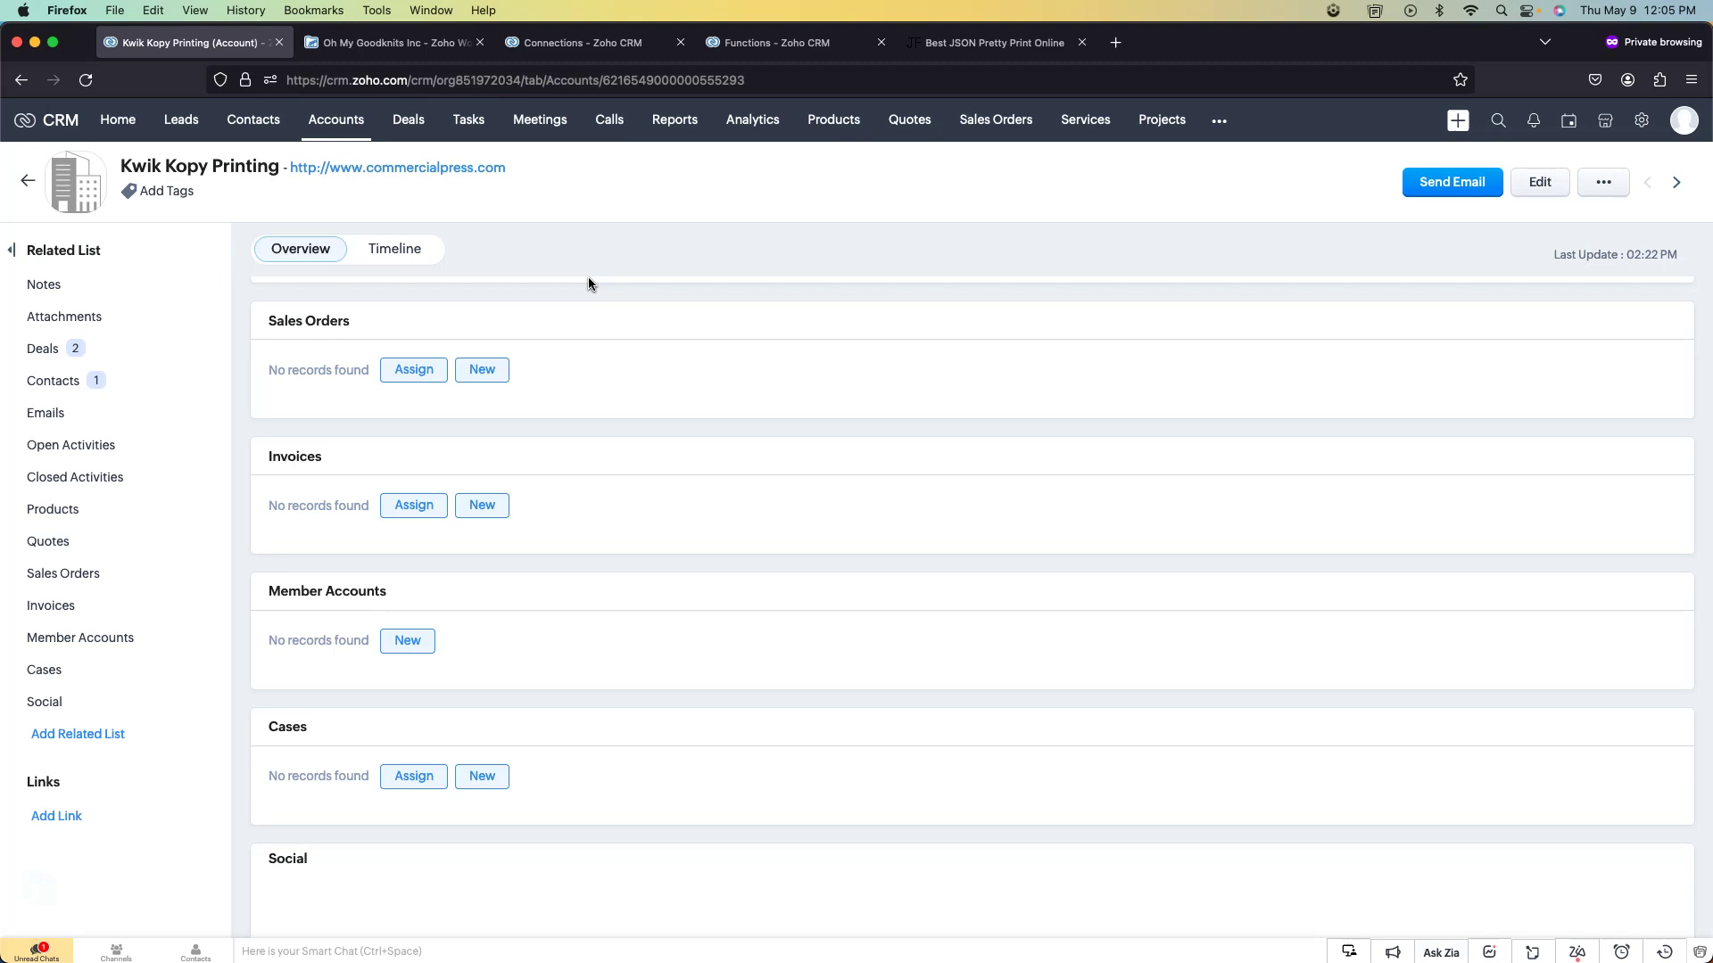
pyautogui.scroll(8, 598, 332)
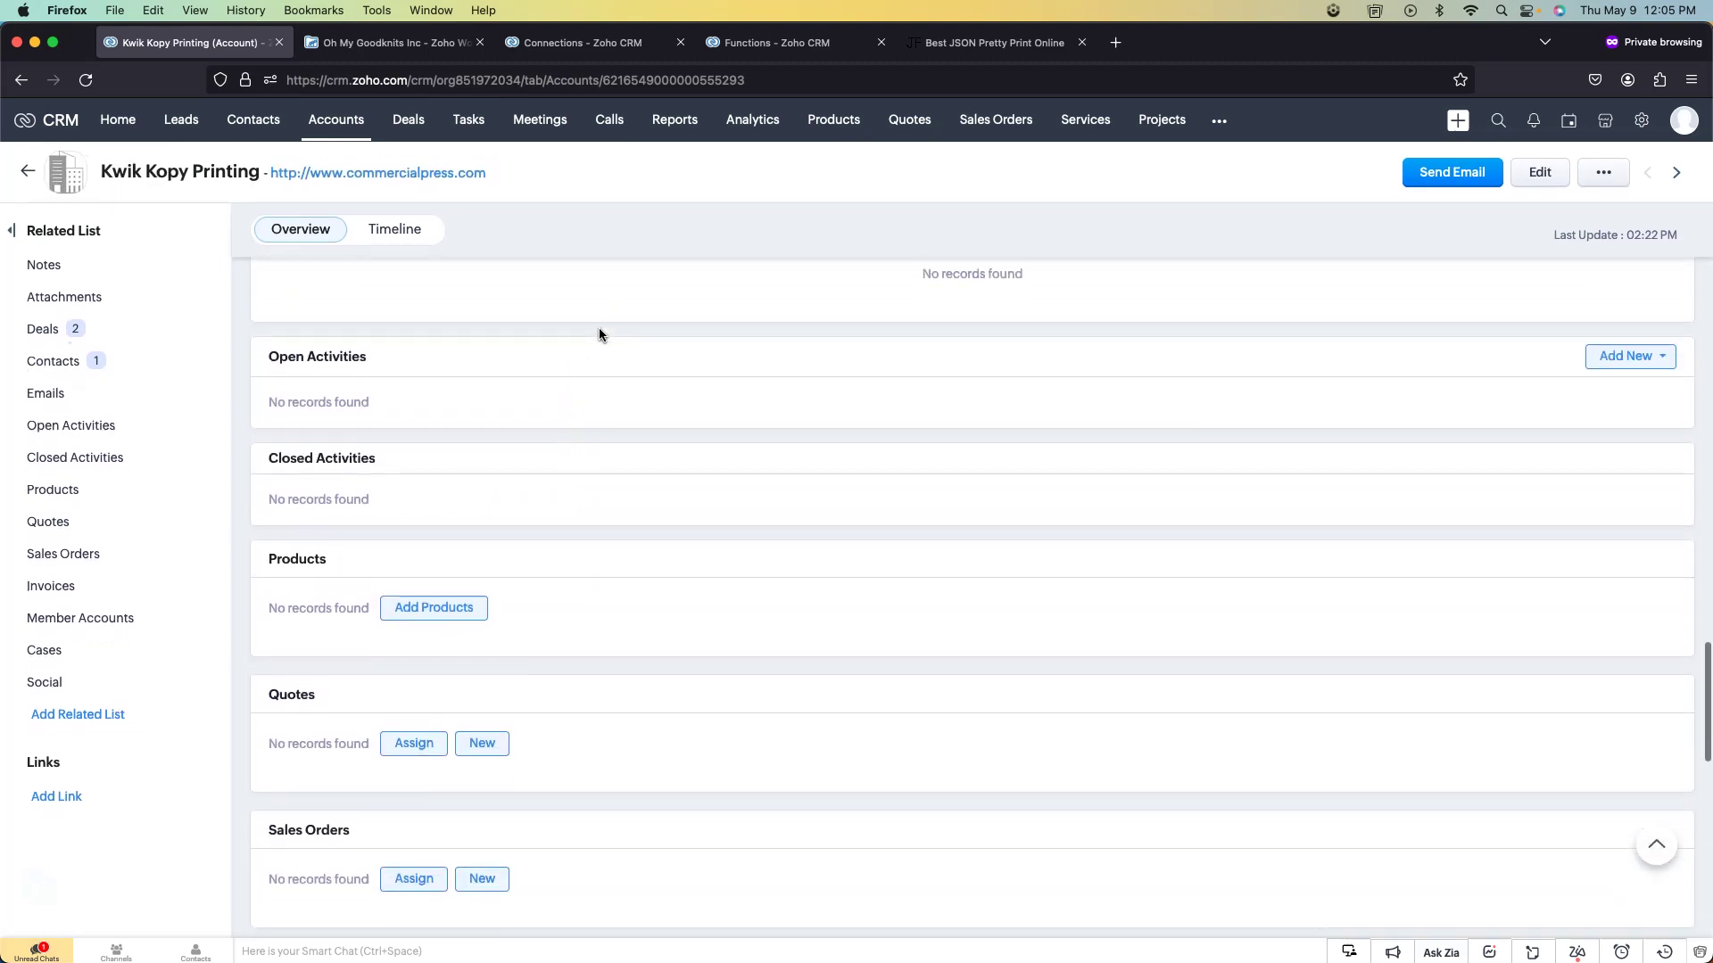
pyautogui.scroll(2, 598, 335)
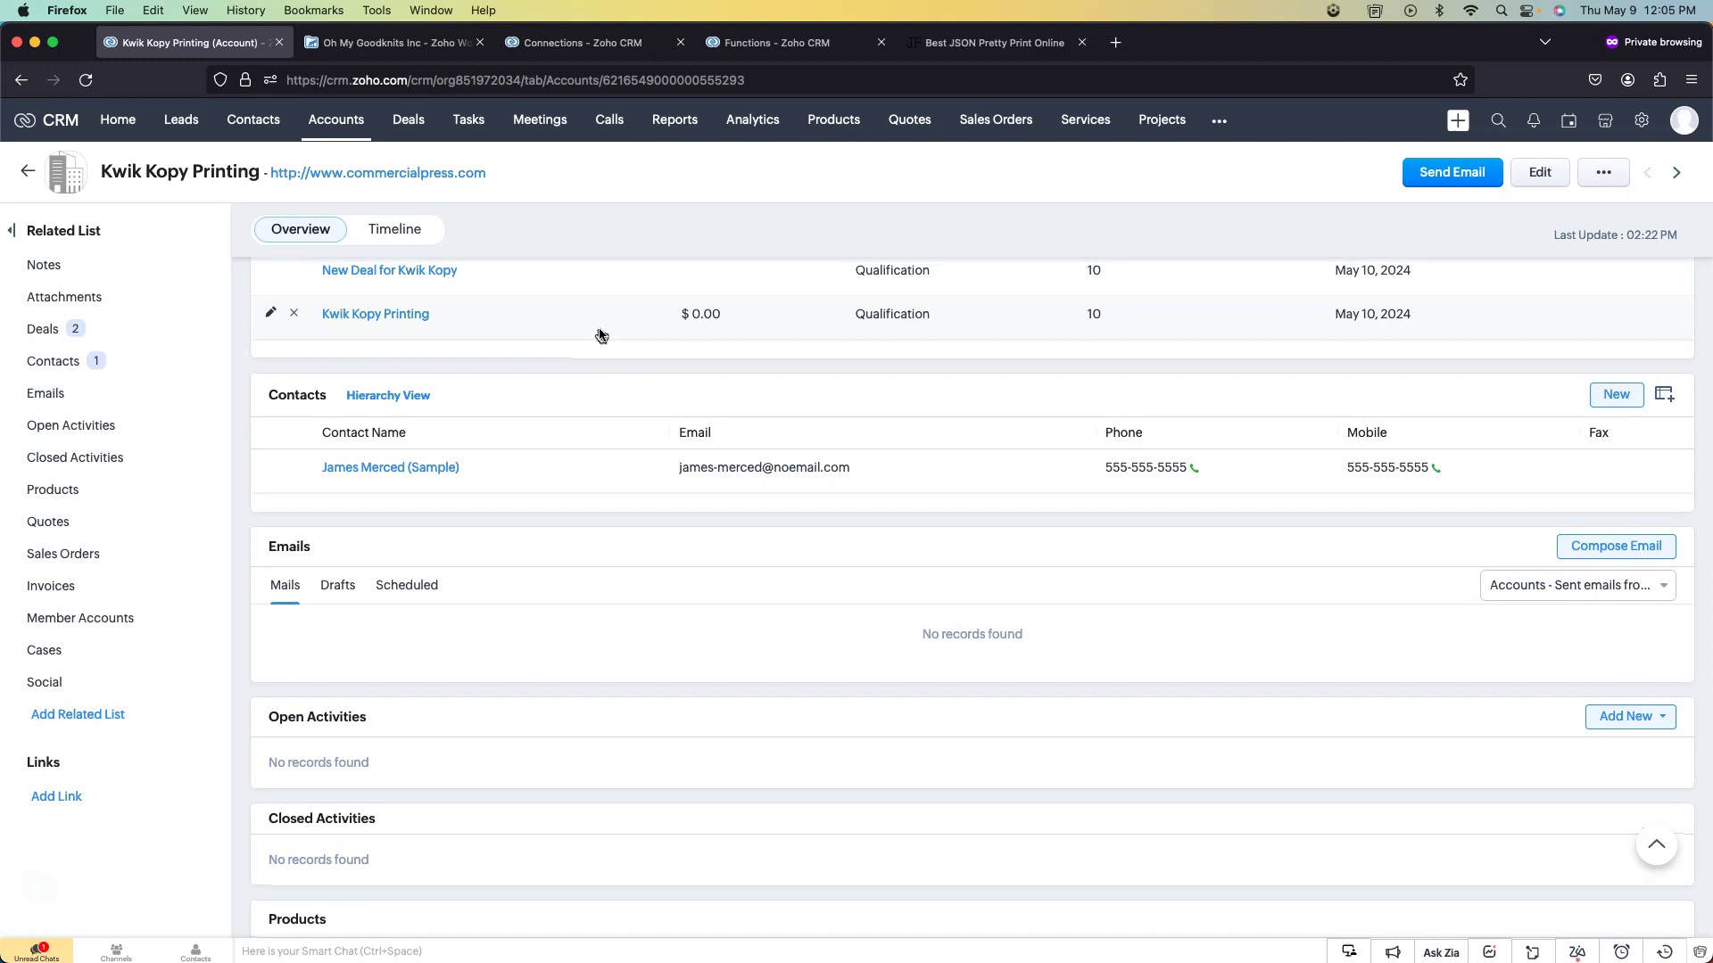
pyautogui.scroll(4, 601, 379)
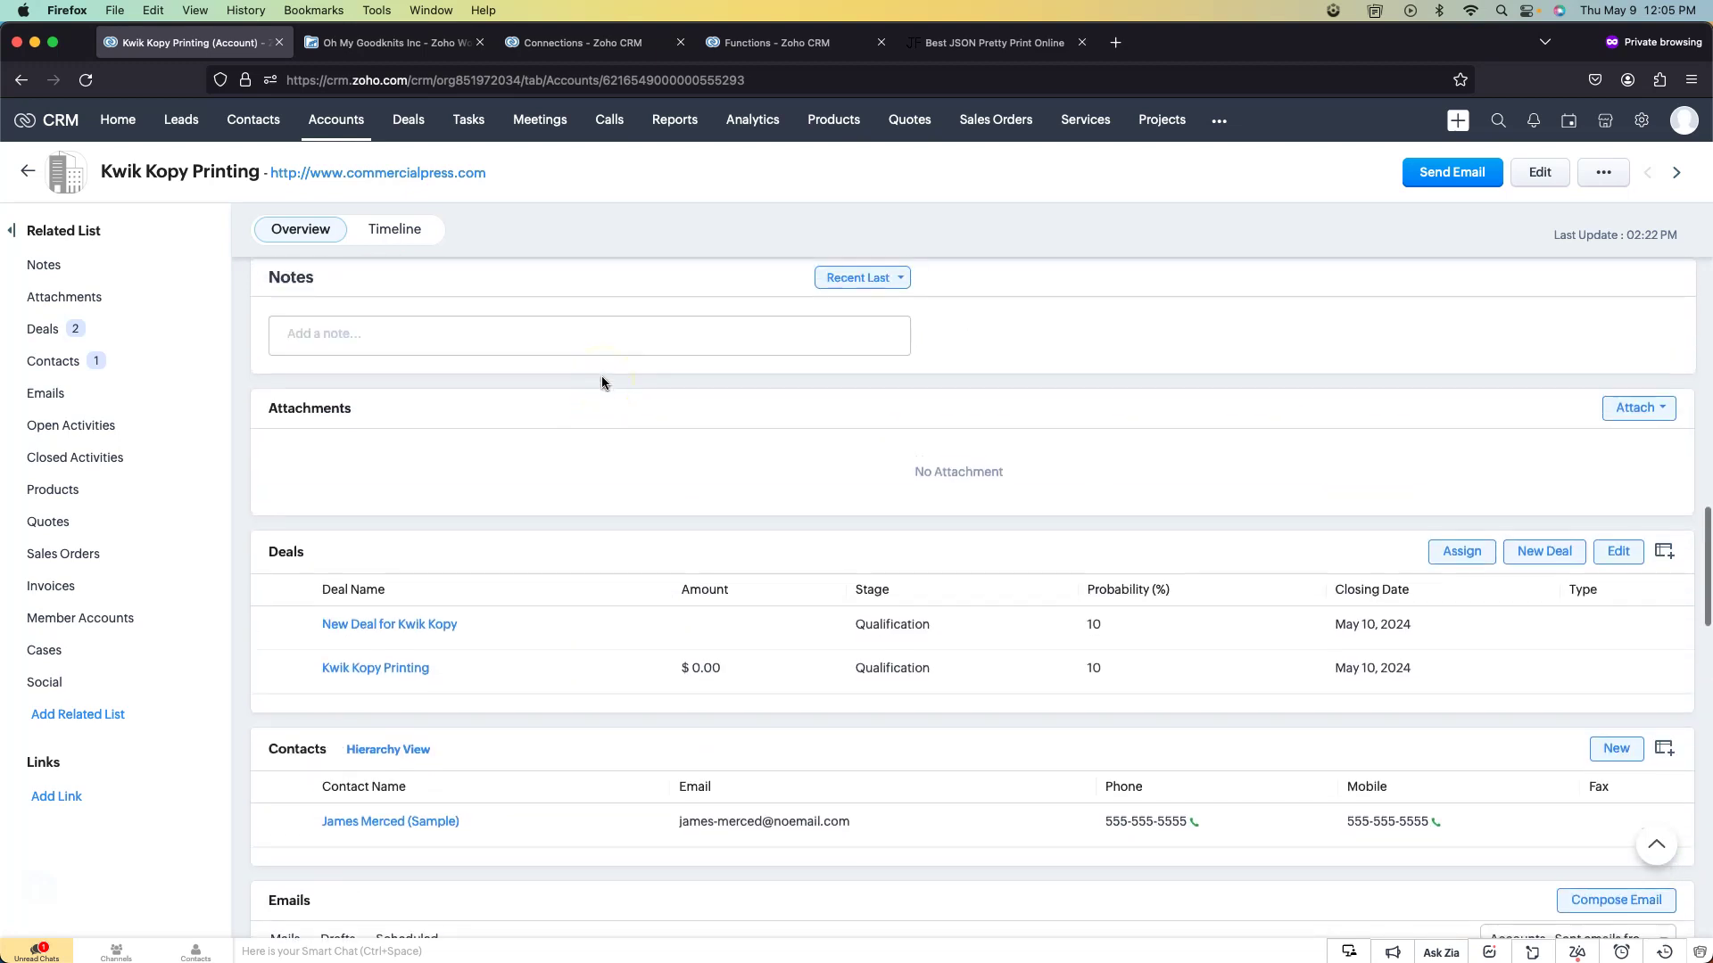
# Install the WorkDrive widget on the account as a related list named WorkDrive.
pyautogui.click(89, 716)
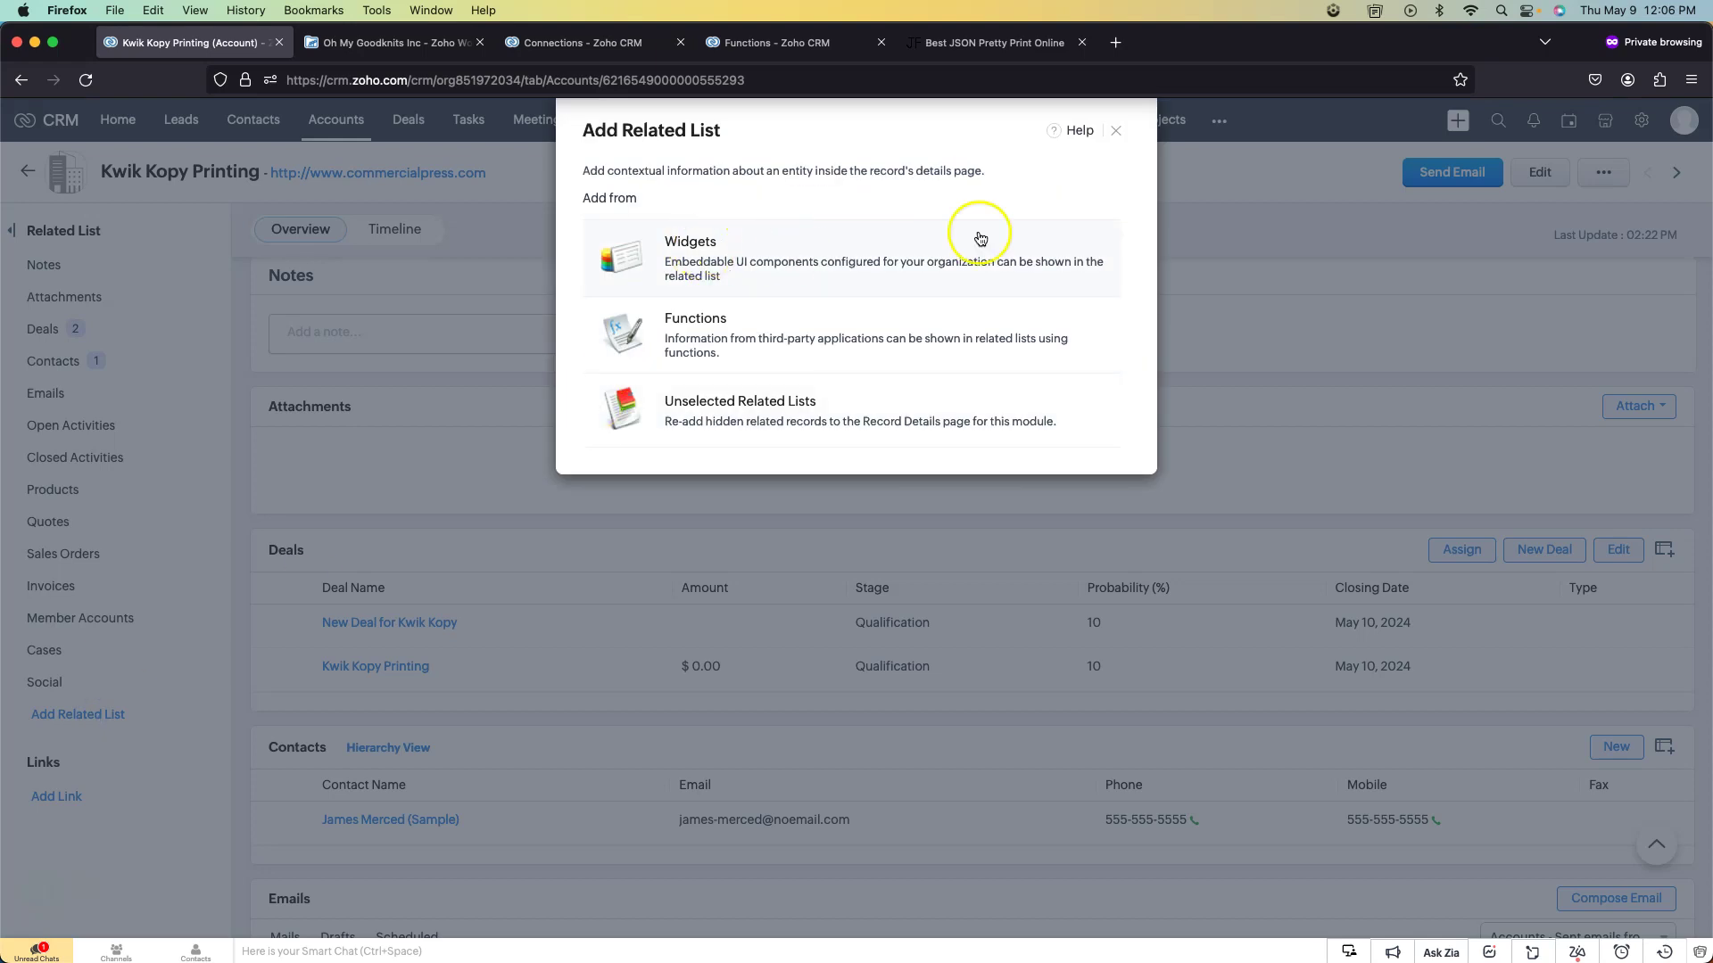
pyautogui.click(1115, 136)
pyautogui.scroll(6, 826, 312)
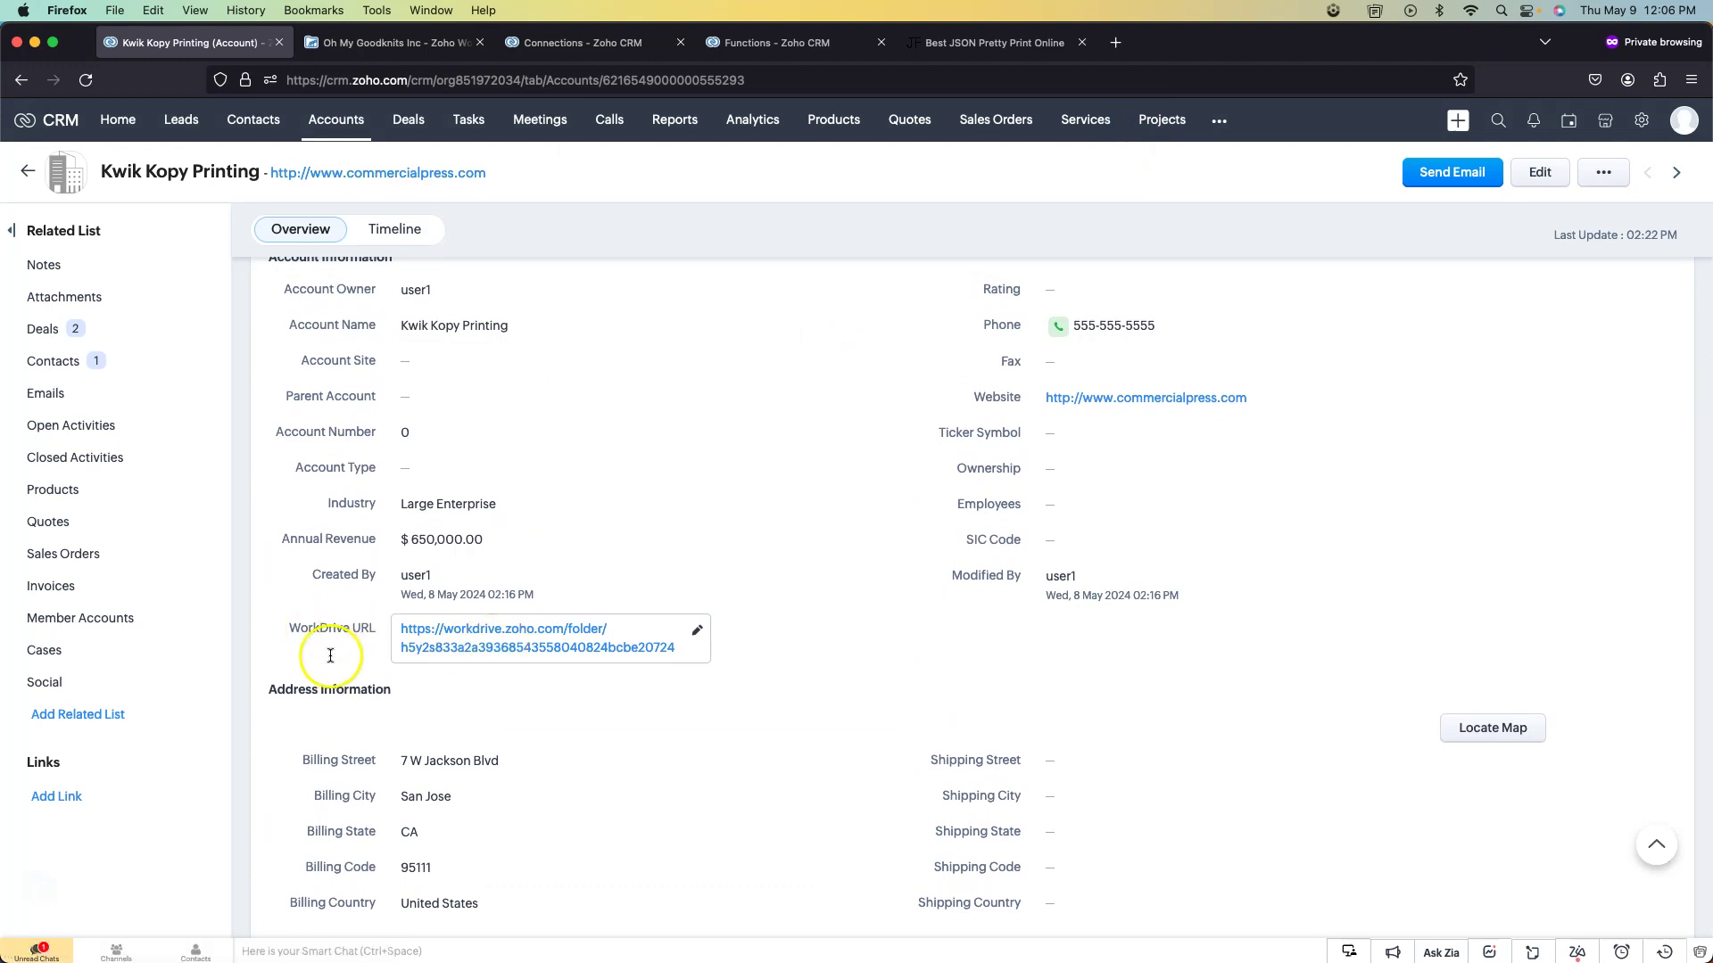
pyautogui.click(93, 718)
pyautogui.click(833, 270)
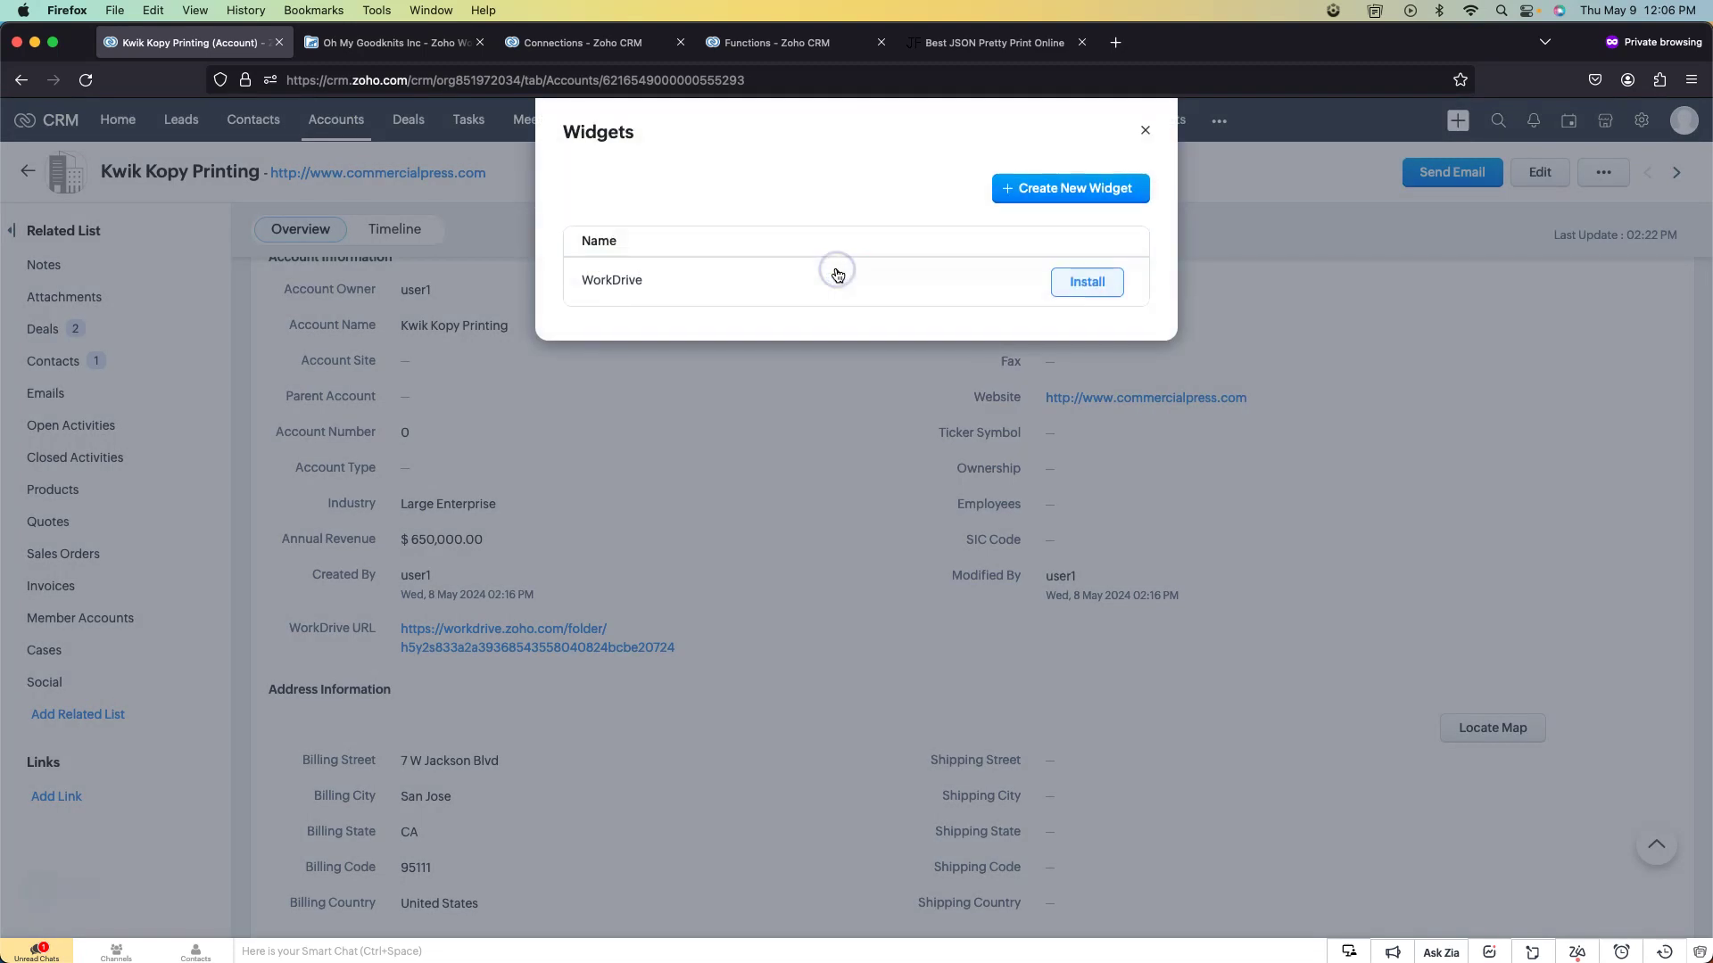
pyautogui.click(1087, 282)
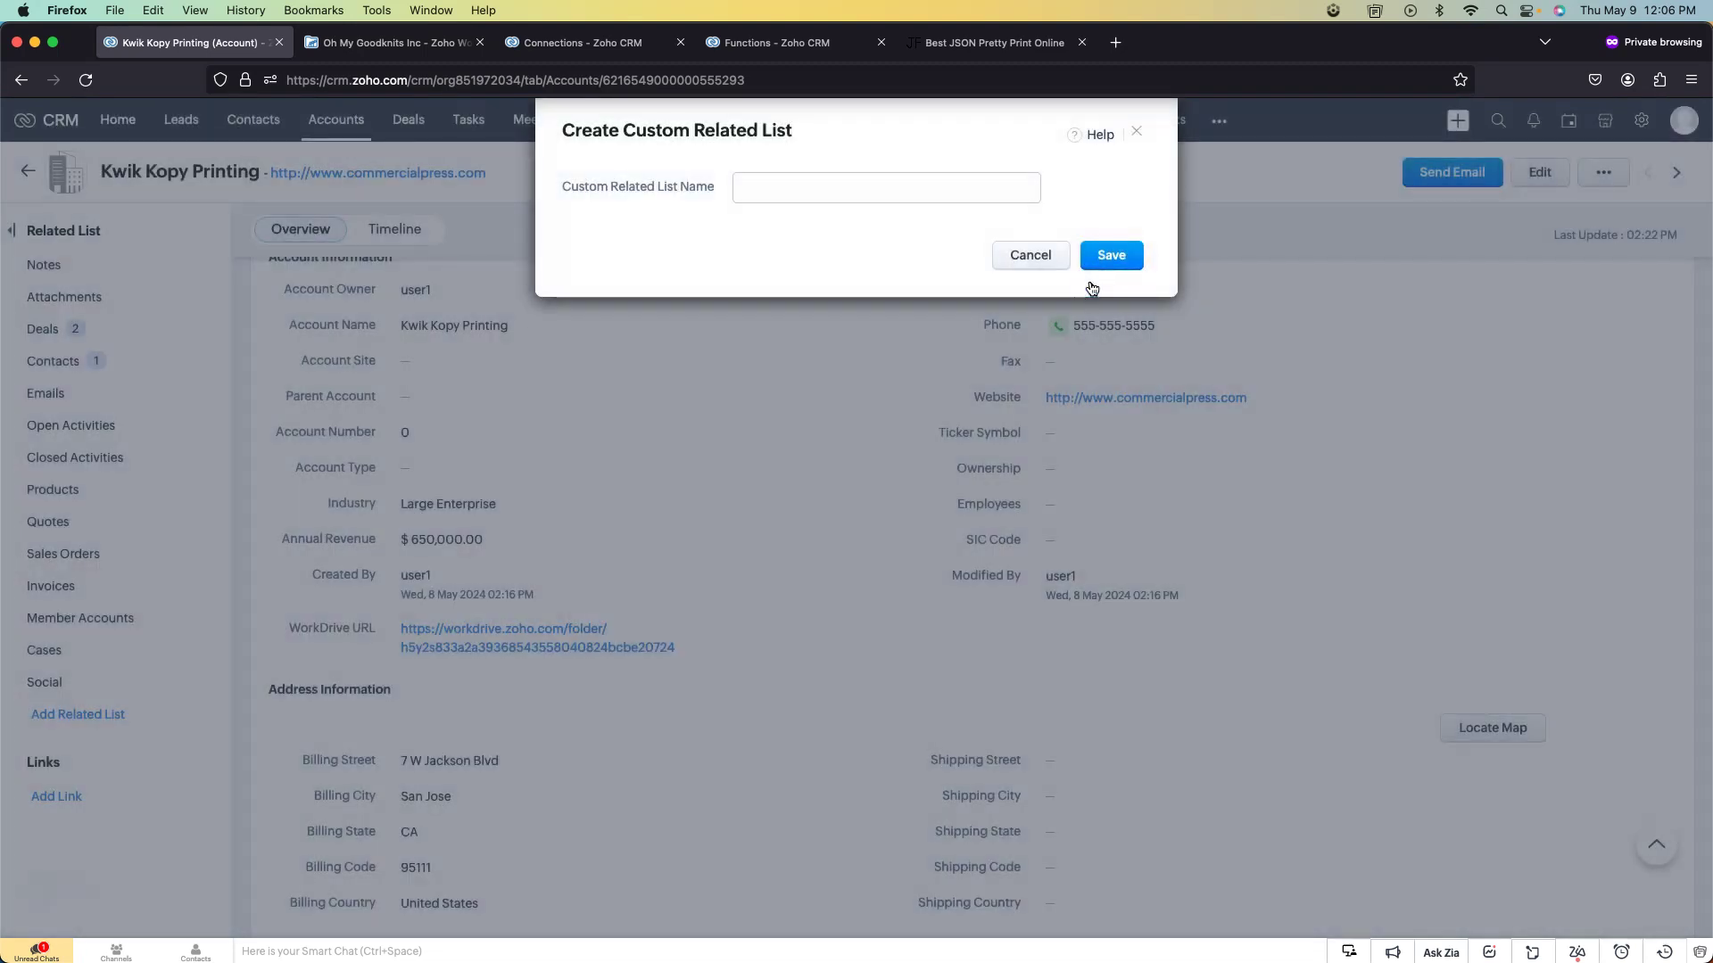
pyautogui.click(895, 200)
pyautogui.write('WorkDrive')
pyautogui.click(1106, 256)
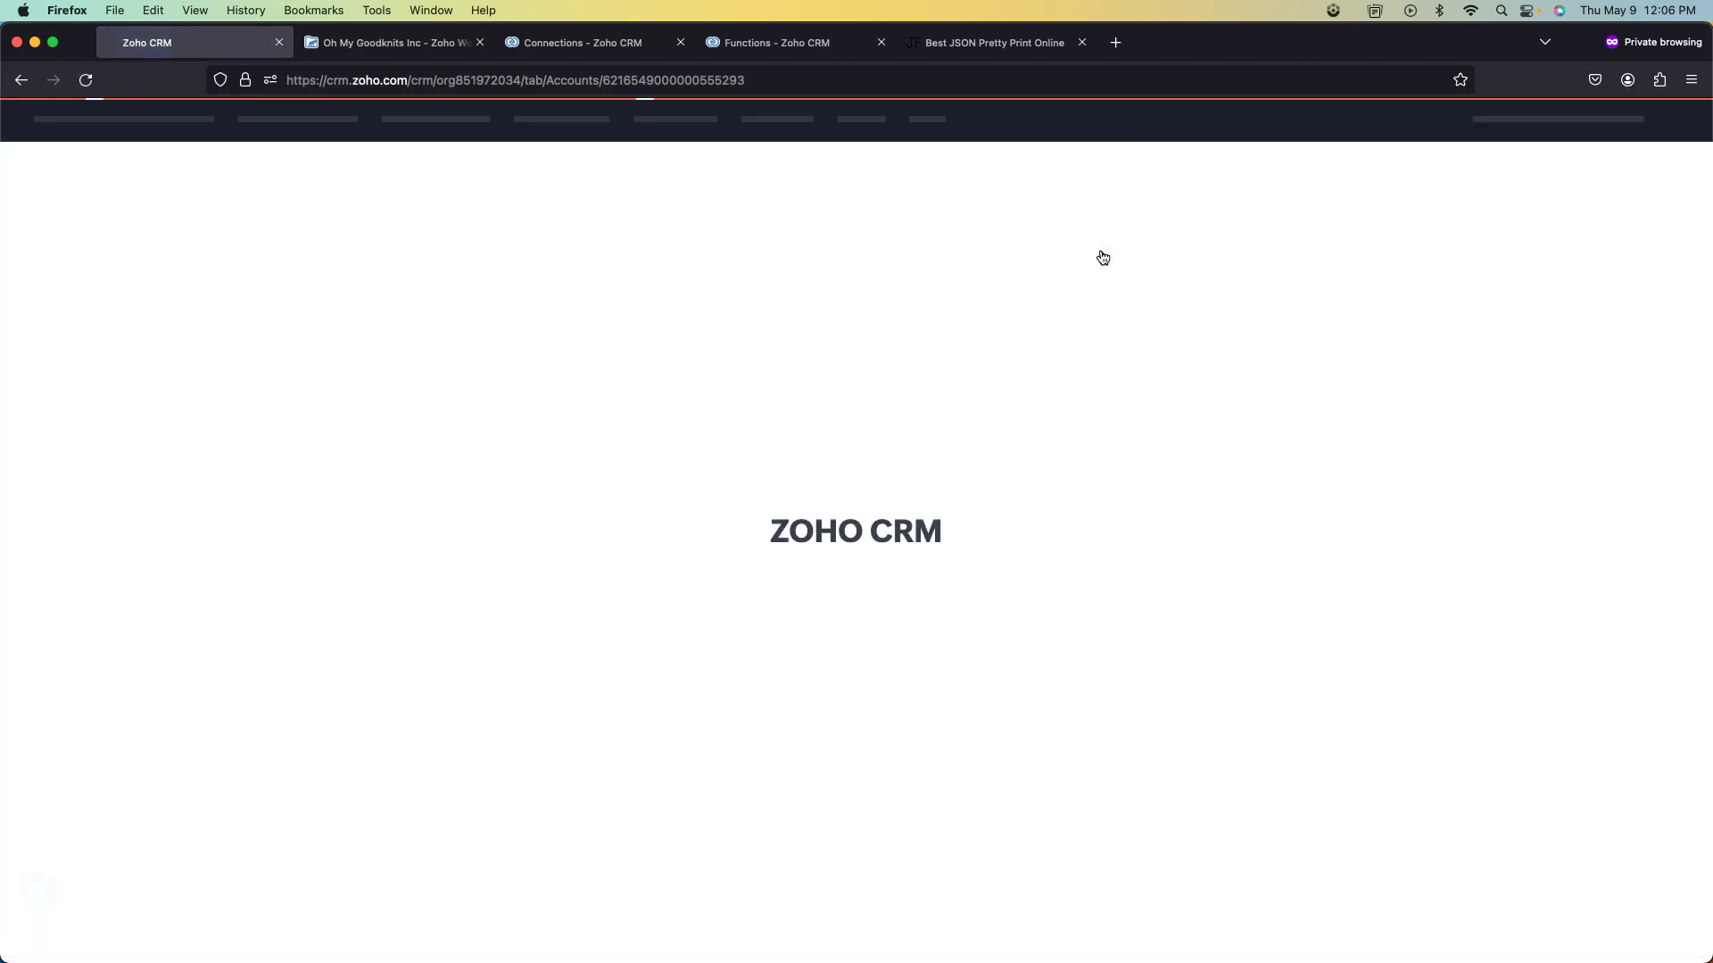
# Reorder the account's related lists so WorkDrive sits right below Notes.
pyautogui.click(1665, 181)
pyautogui.click(1625, 394)
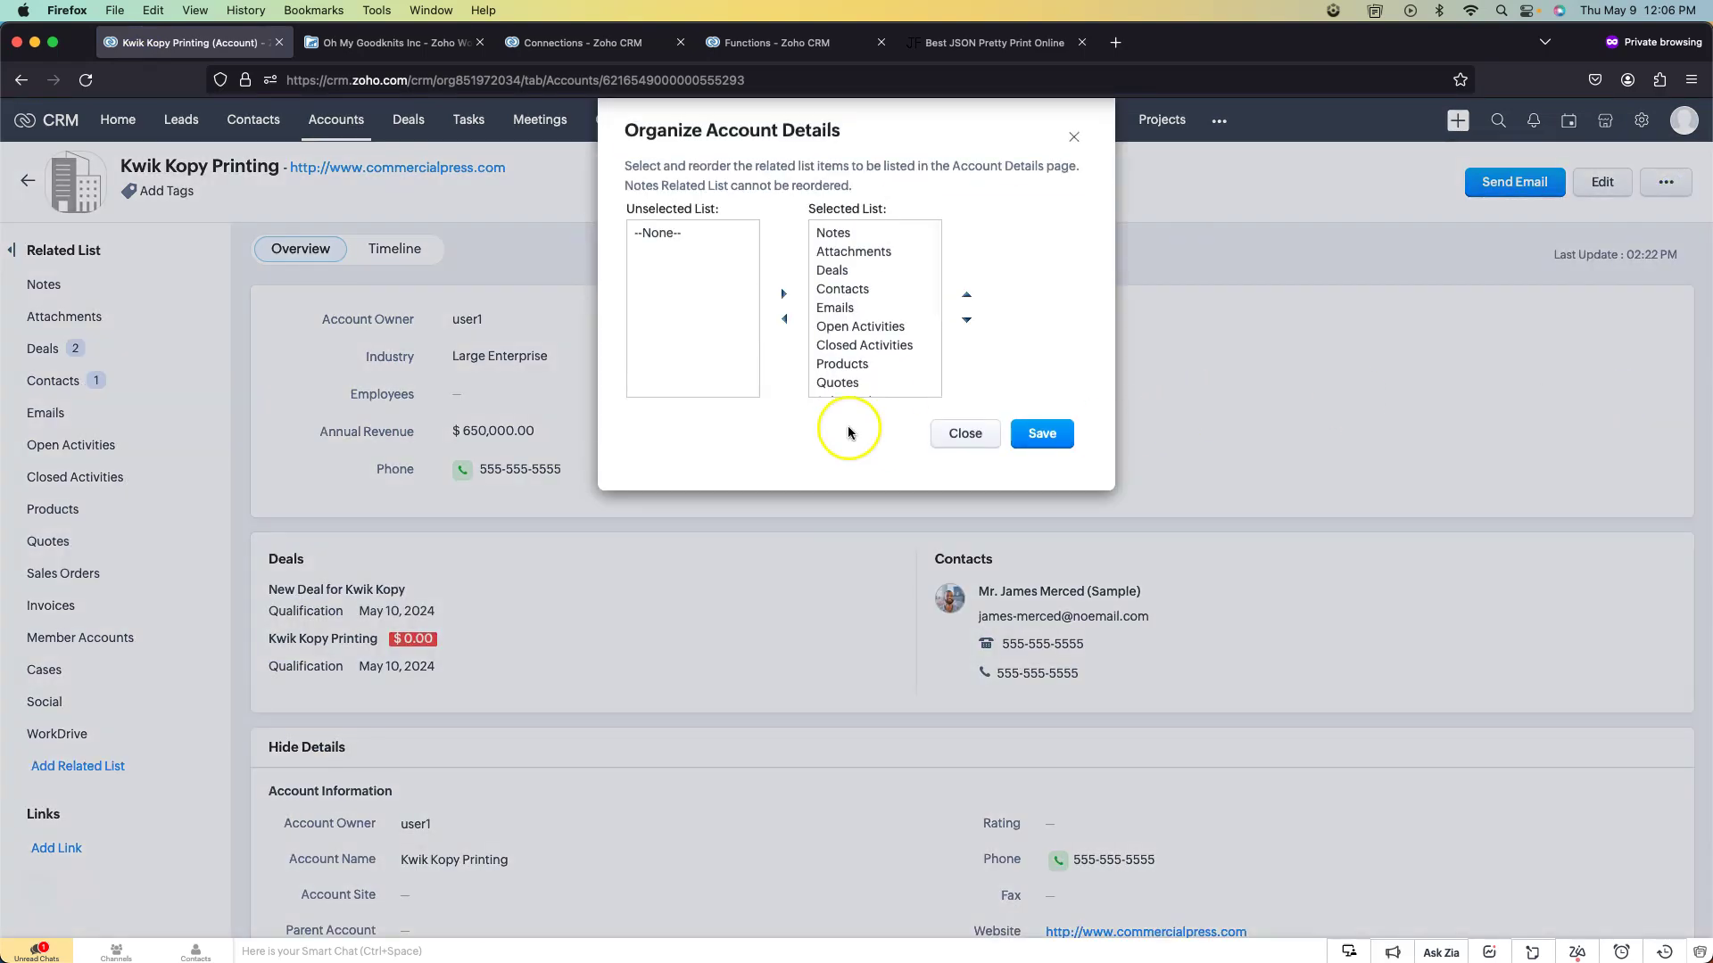
pyautogui.scroll(-3, 861, 379)
pyautogui.click(860, 381)
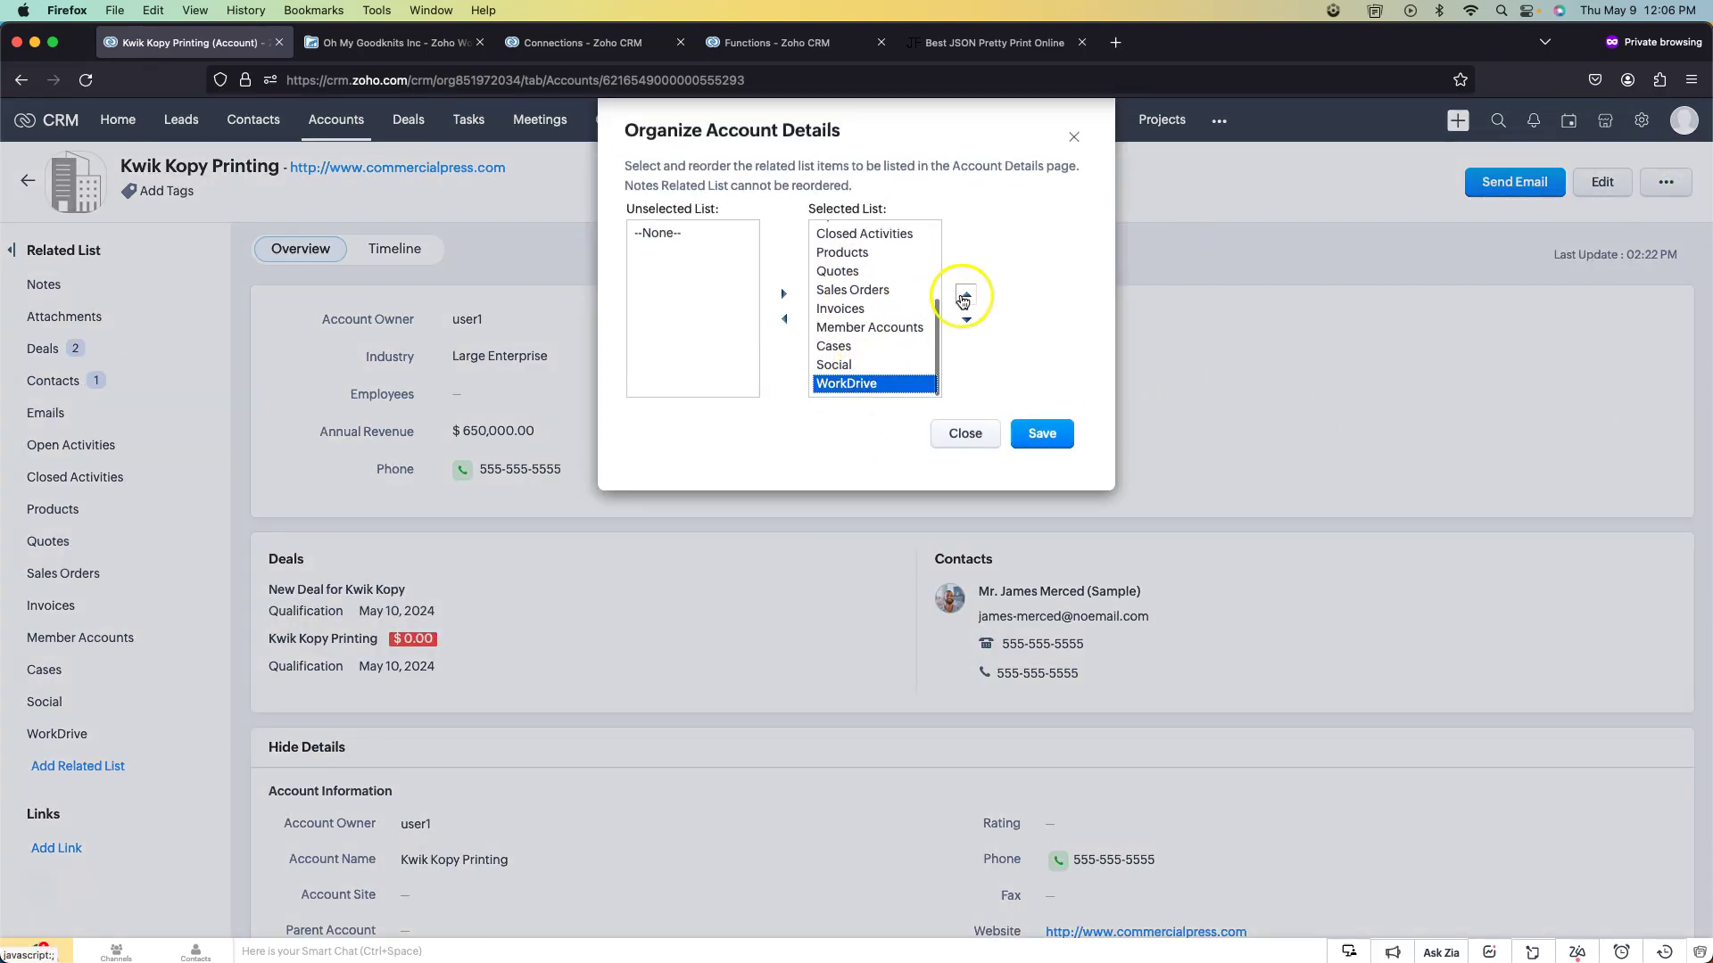
pyautogui.click(965, 294)
pyautogui.click(965, 294)
pyautogui.click(963, 296)
pyautogui.click(963, 296)
pyautogui.click(964, 296)
pyautogui.click(963, 297)
pyautogui.click(963, 296)
pyautogui.click(964, 296)
pyautogui.click(963, 296)
pyautogui.click(1041, 433)
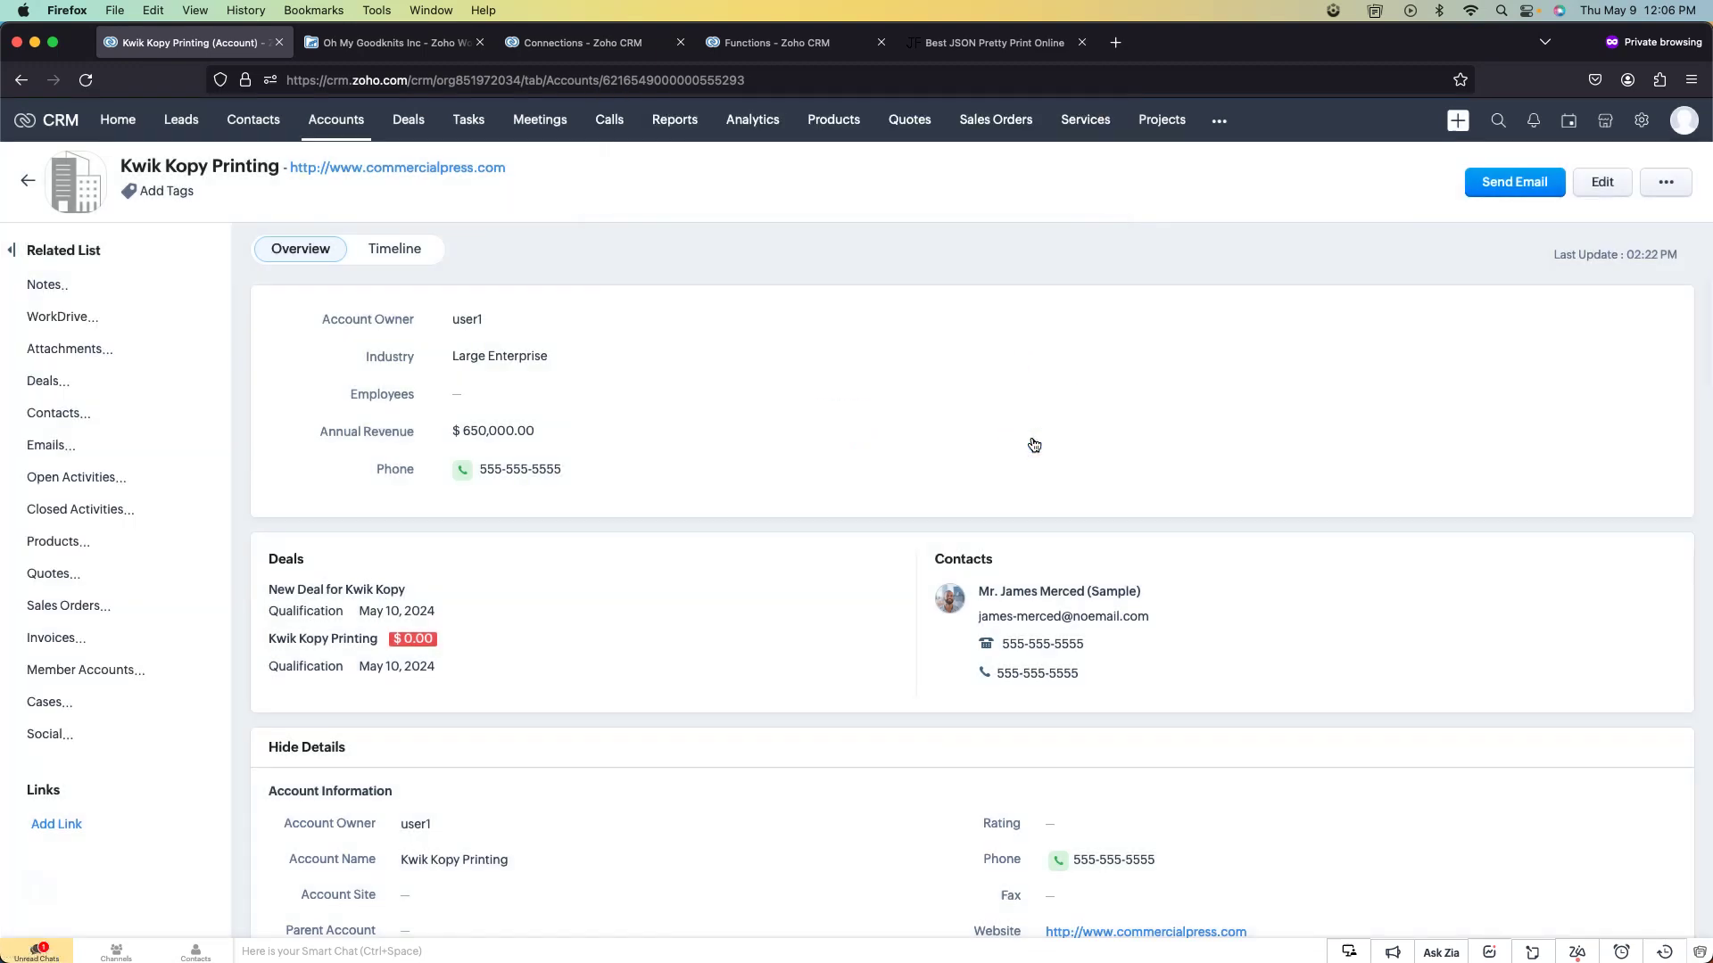
# Open the New Deal for Kwik Kopy and install the WorkDrive widget as a related list.
pyautogui.click(408, 119)
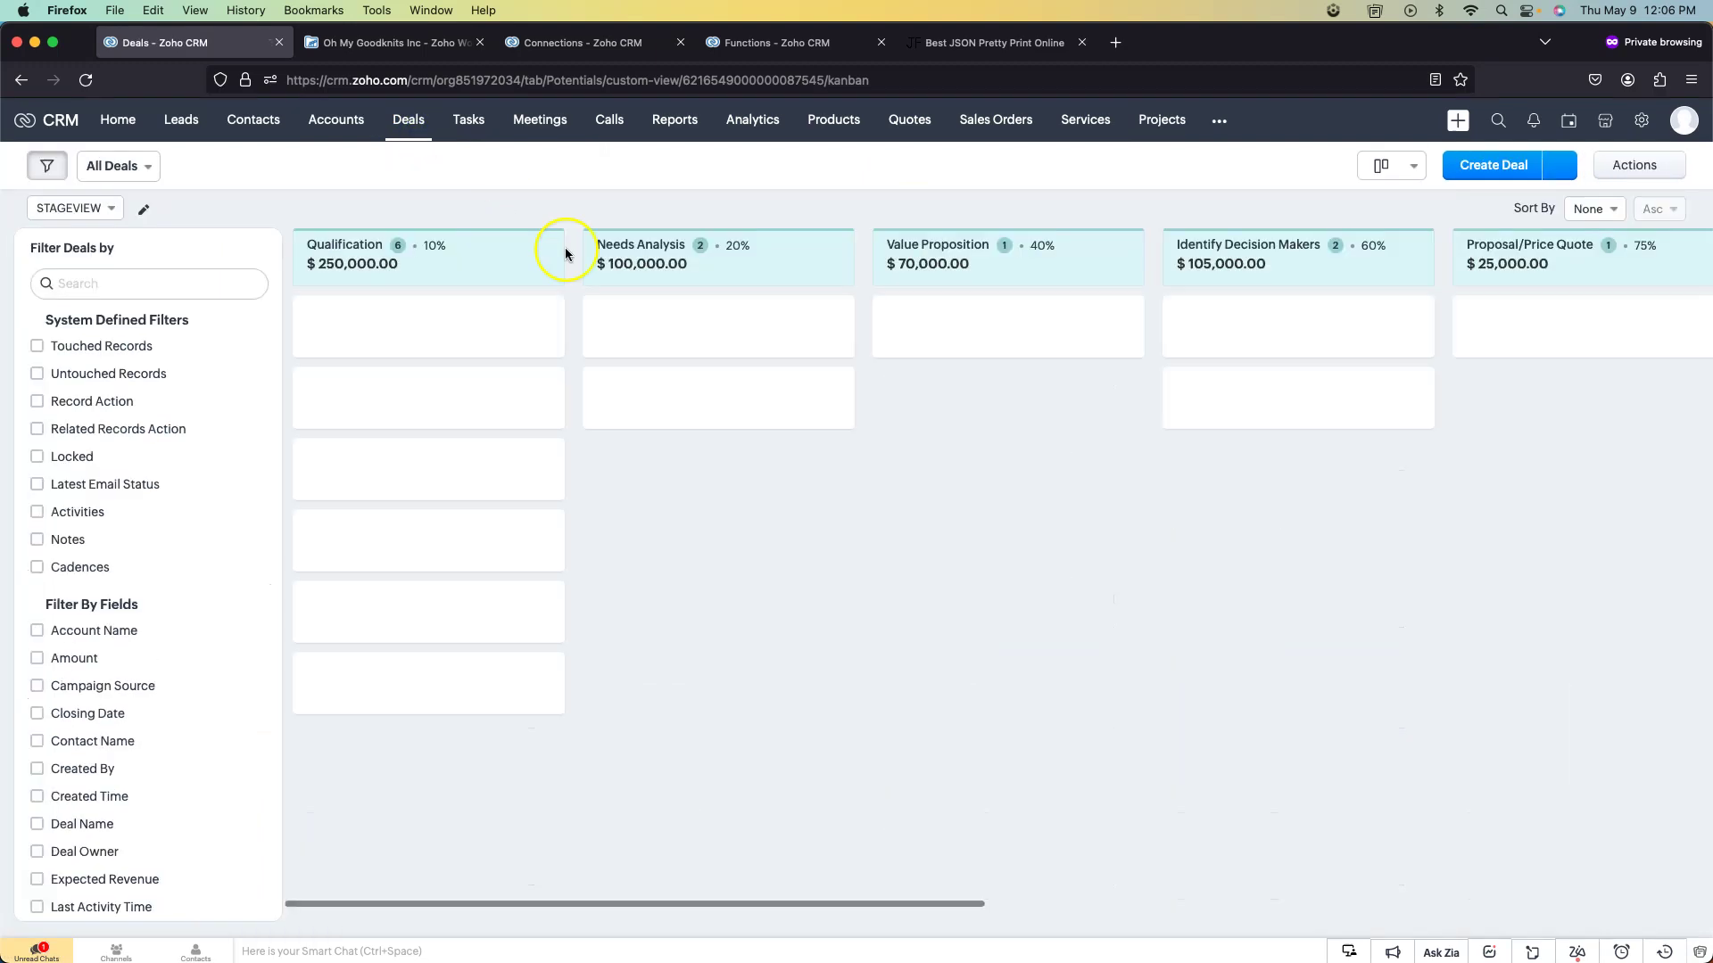
pyautogui.click(437, 314)
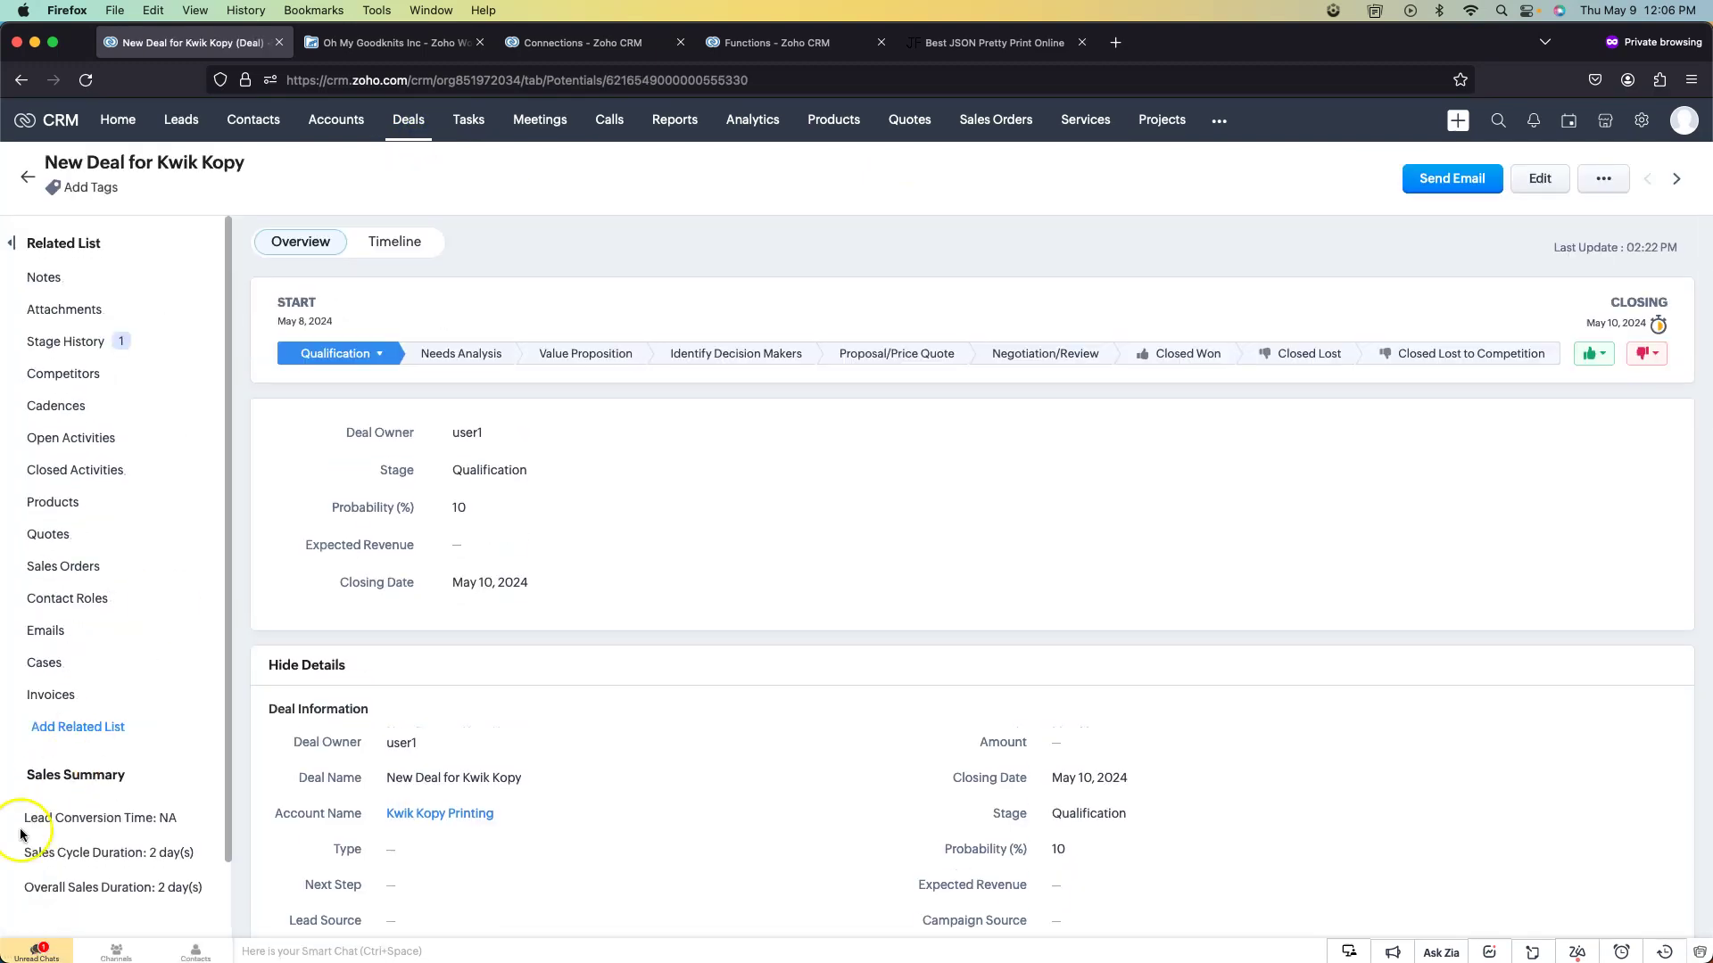
pyautogui.click(98, 731)
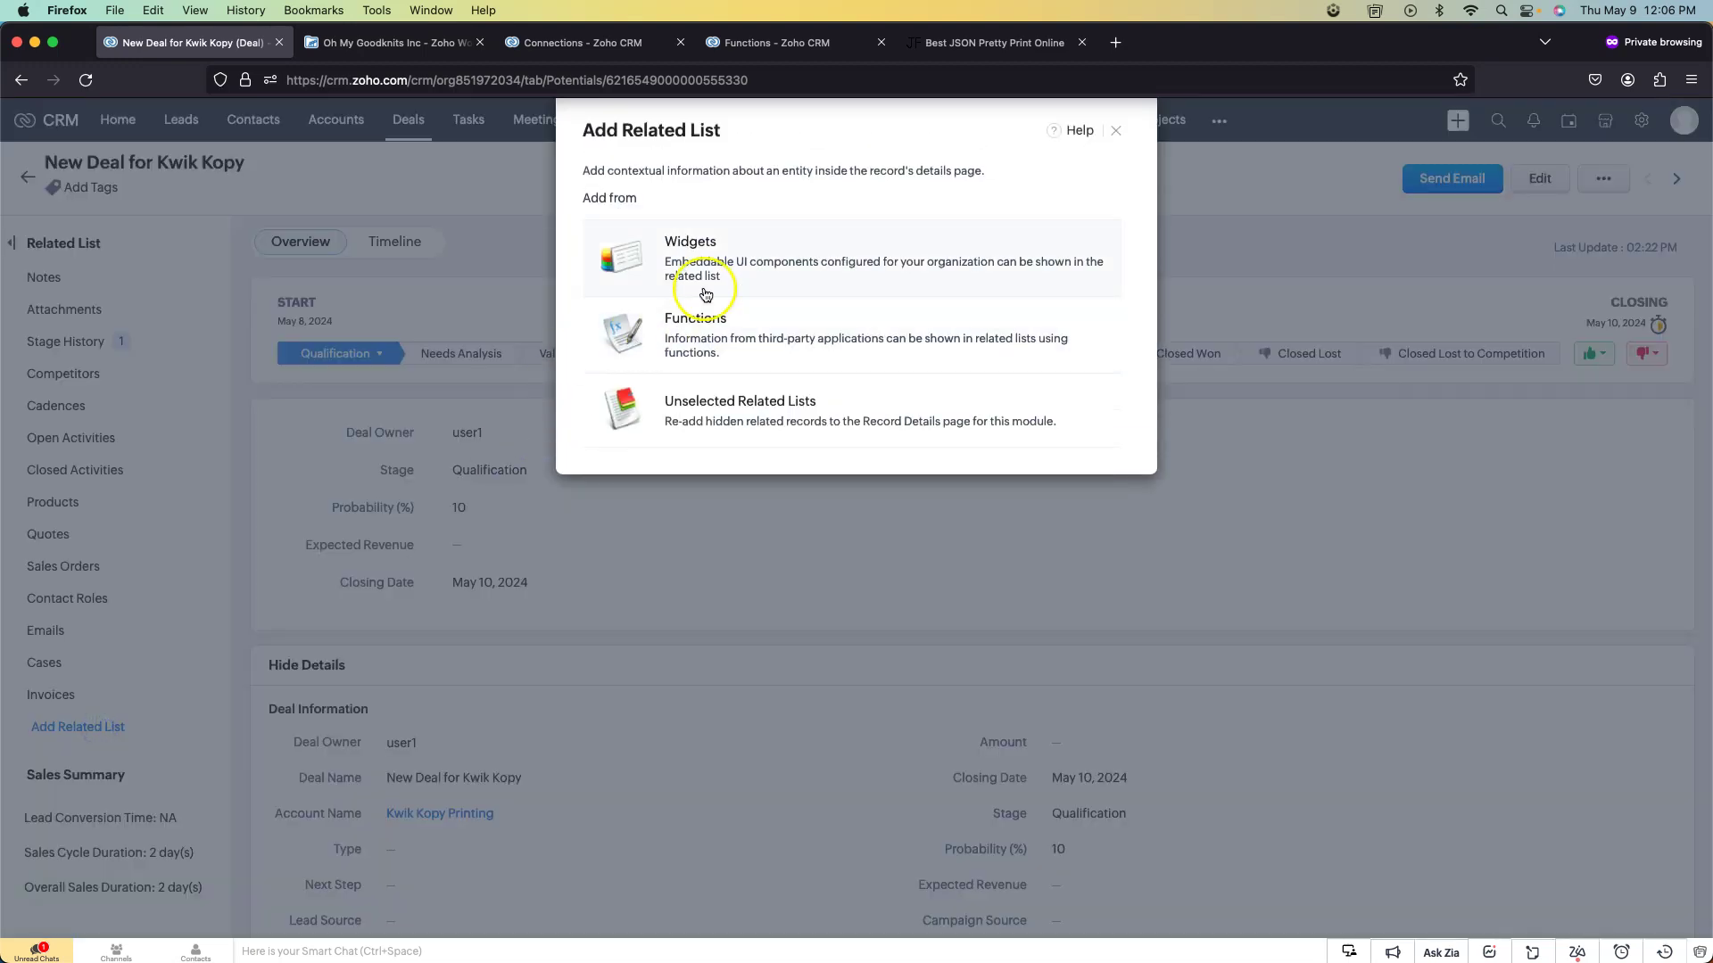
pyautogui.click(714, 278)
pyautogui.click(1102, 279)
pyautogui.click(933, 190)
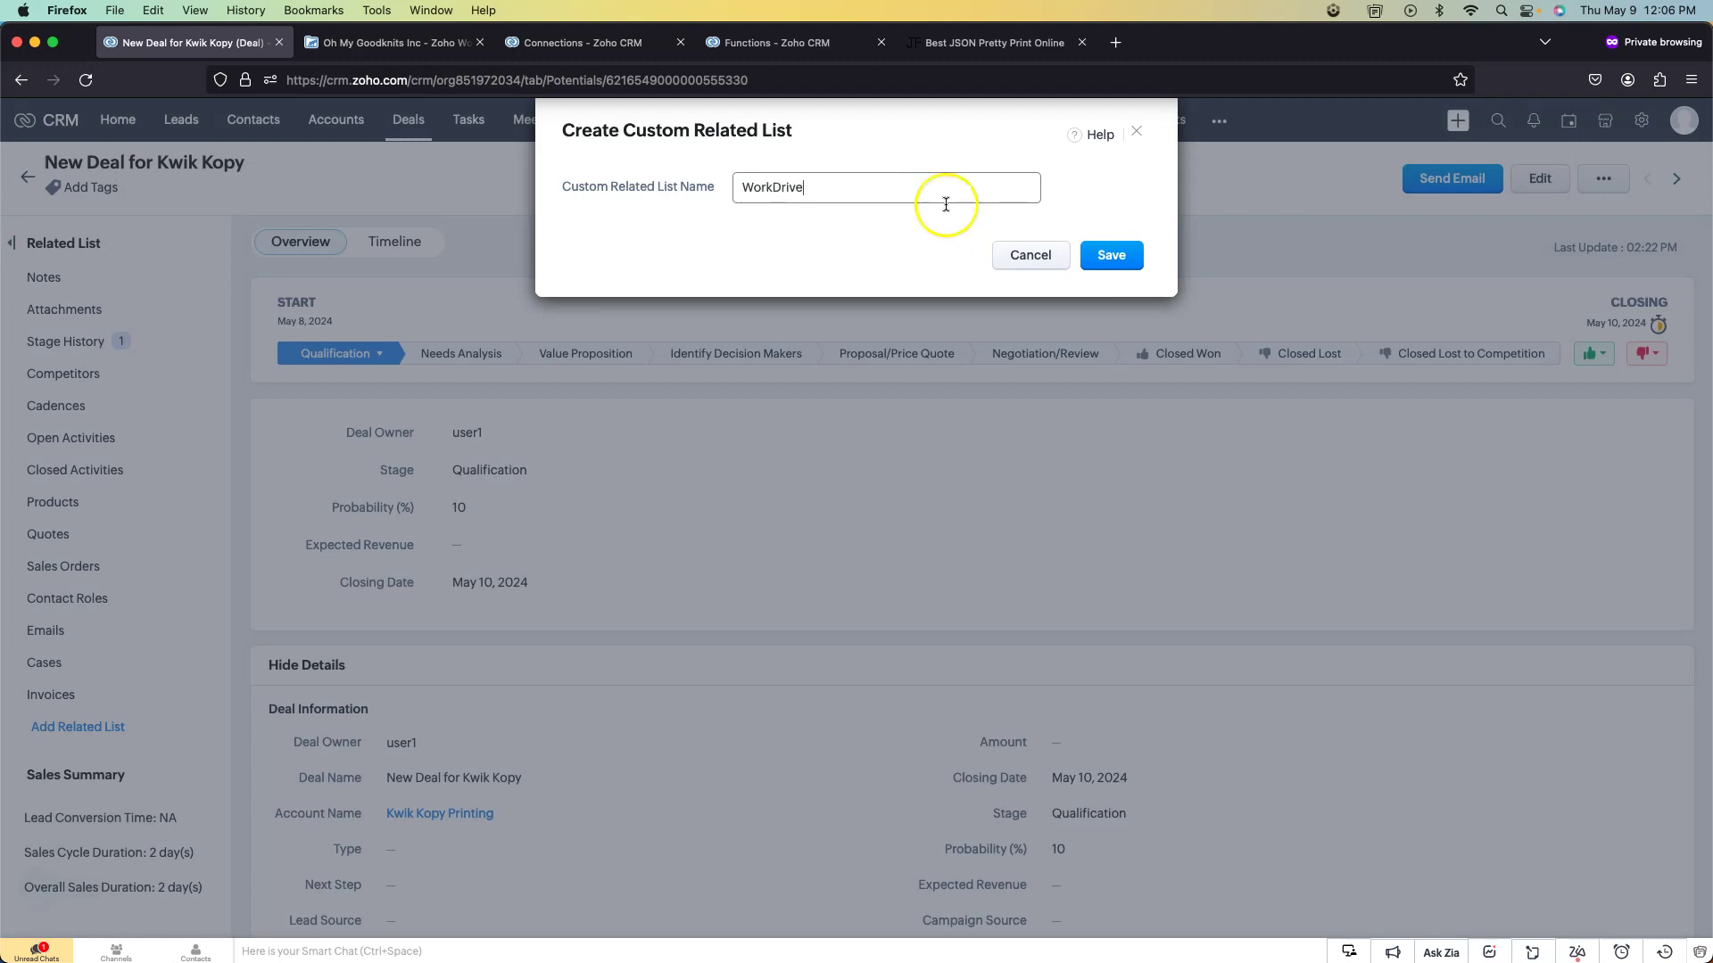
pyautogui.click(1110, 257)
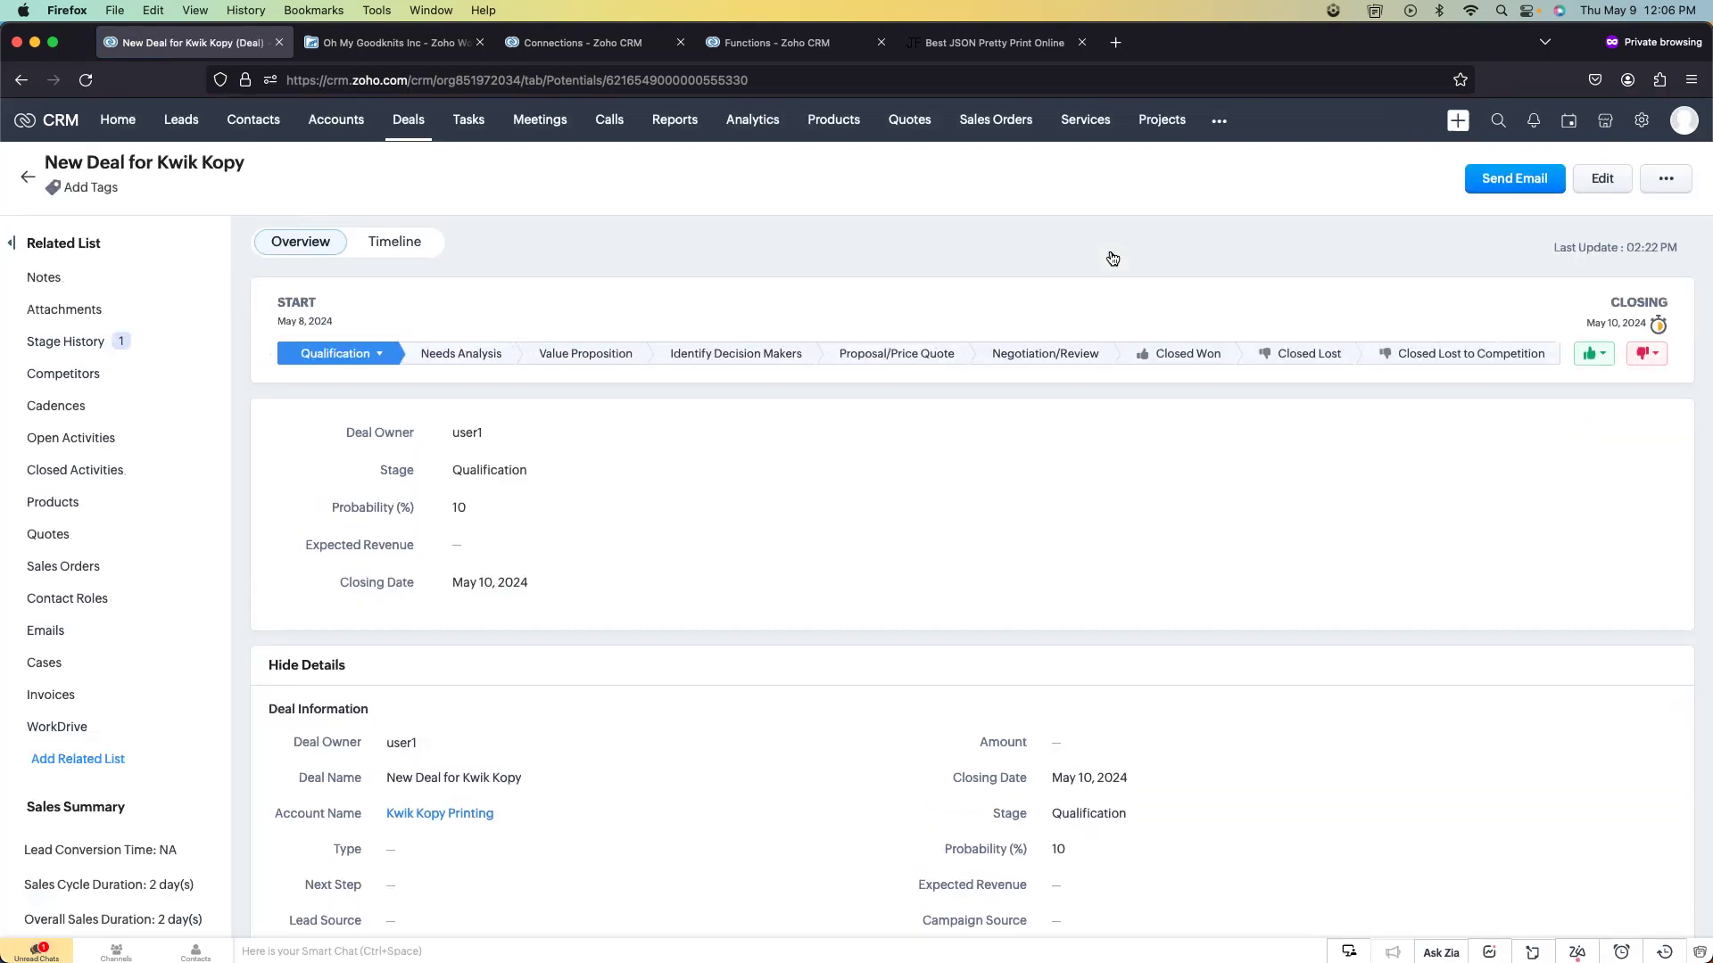
# Reorder the deal's related lists so WorkDrive sits right below Notes, then view it.
pyautogui.click(1665, 183)
pyautogui.click(1606, 413)
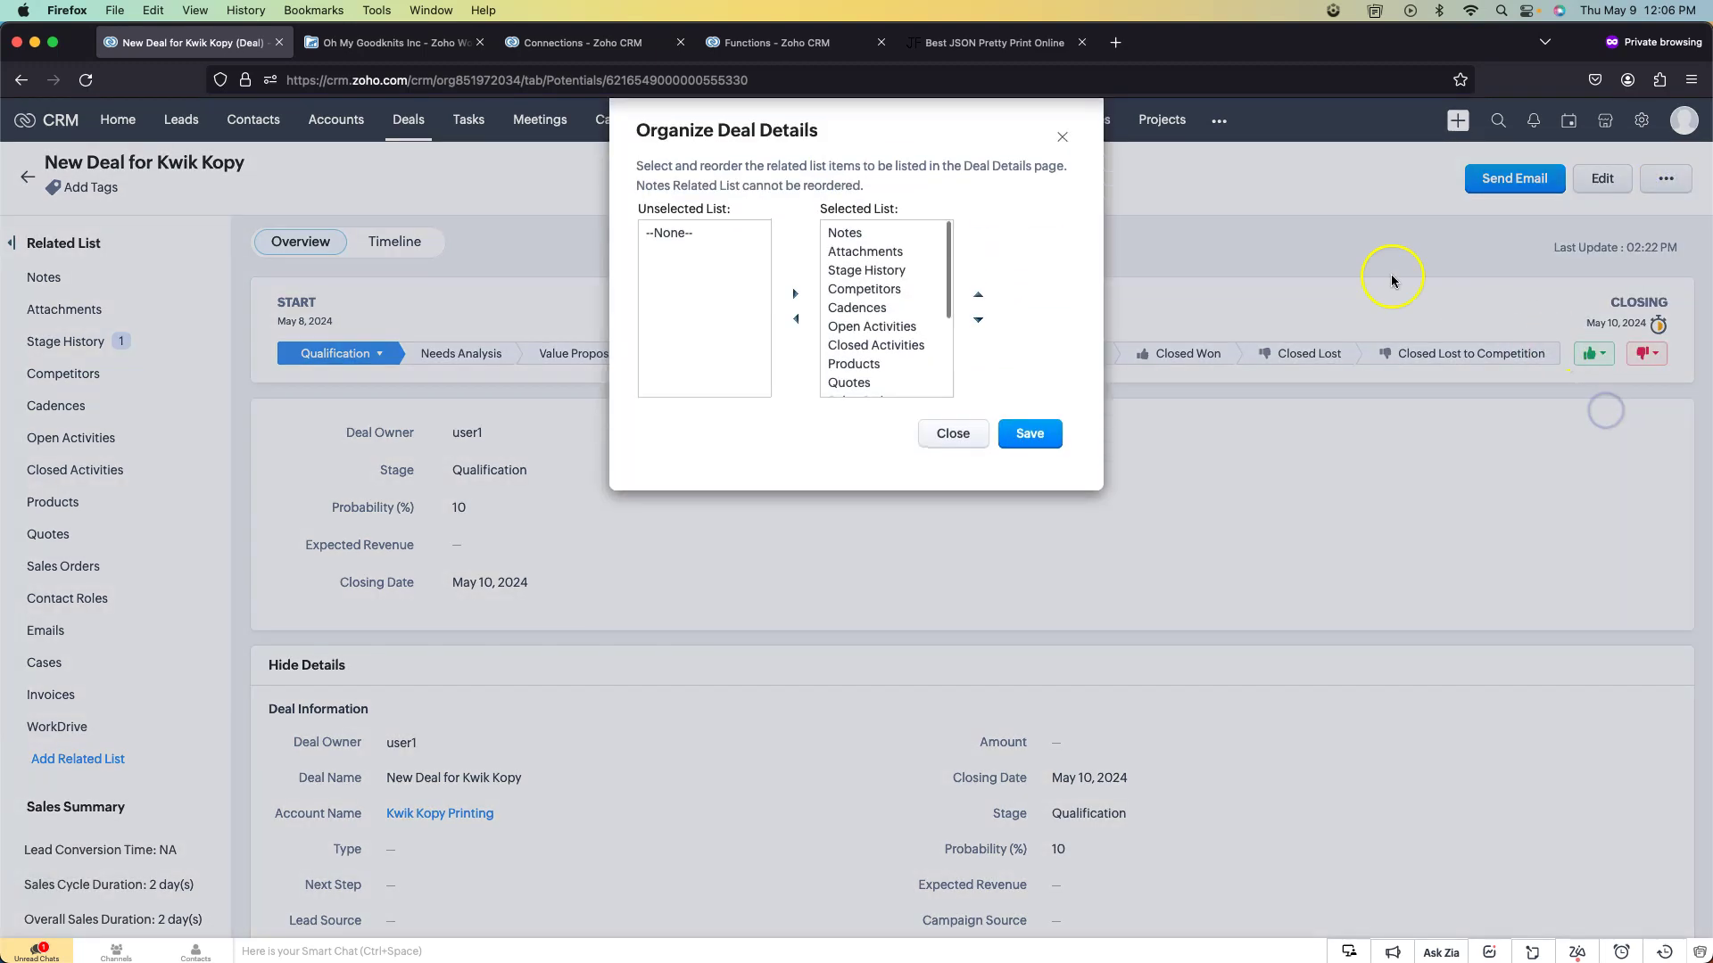
pyautogui.scroll(-3, 881, 349)
pyautogui.click(858, 382)
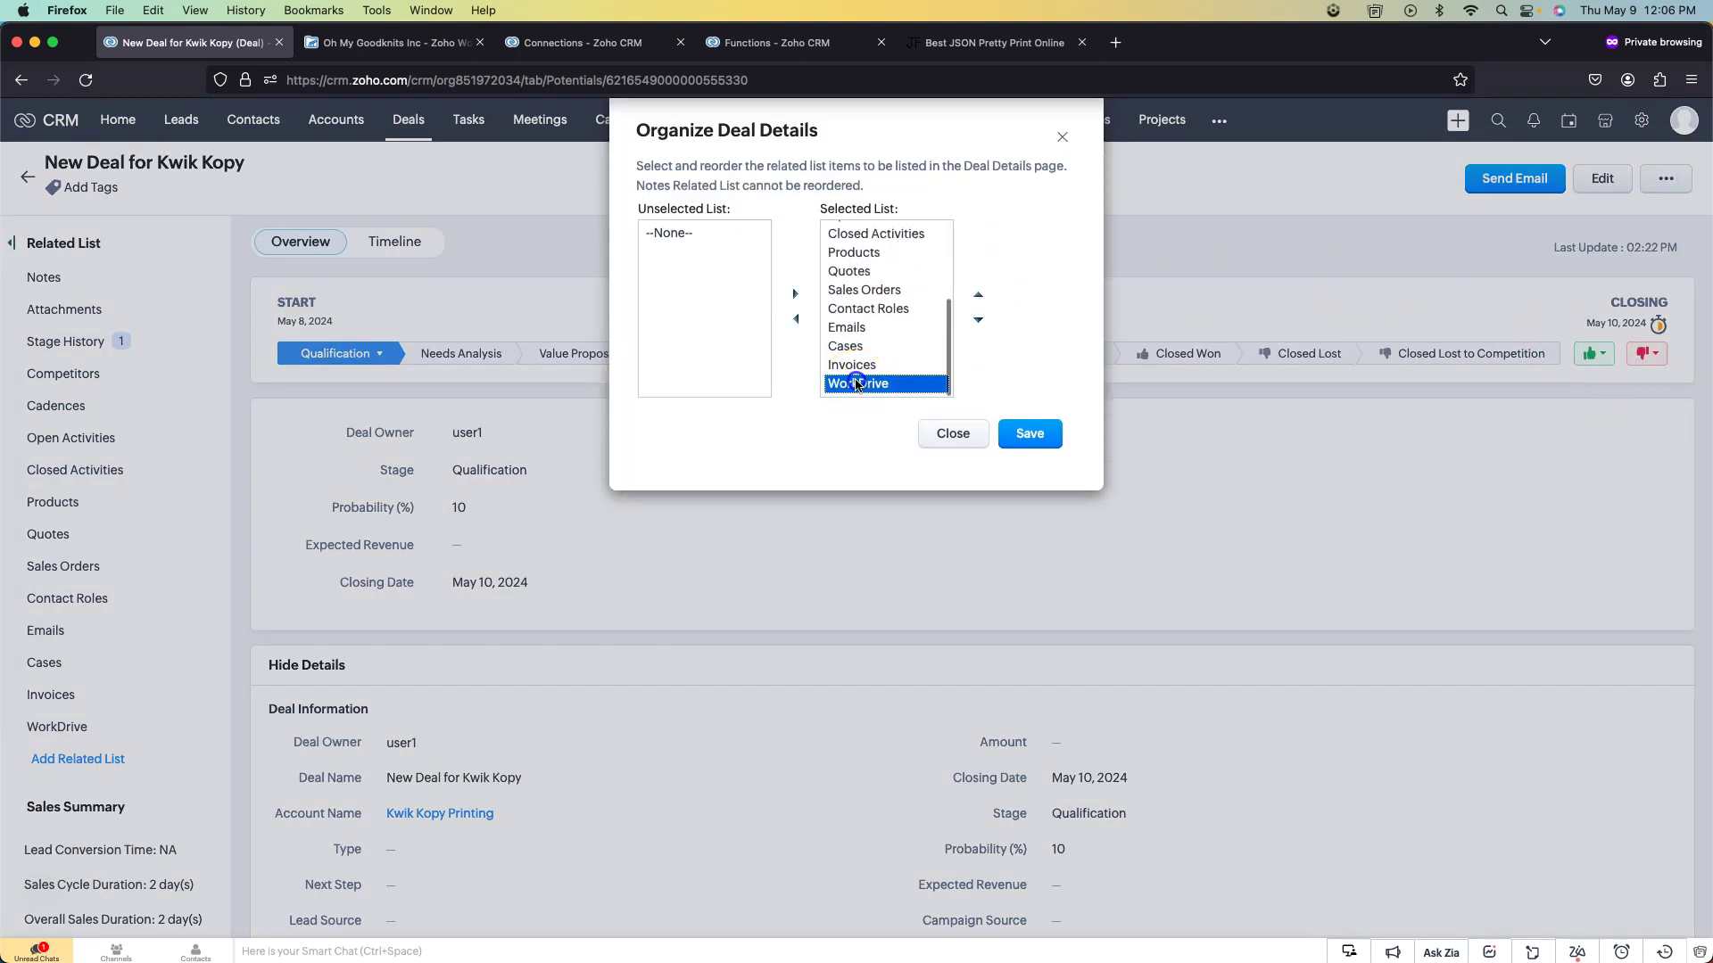
pyautogui.click(978, 296)
pyautogui.click(978, 296)
pyautogui.click(979, 296)
pyautogui.click(979, 297)
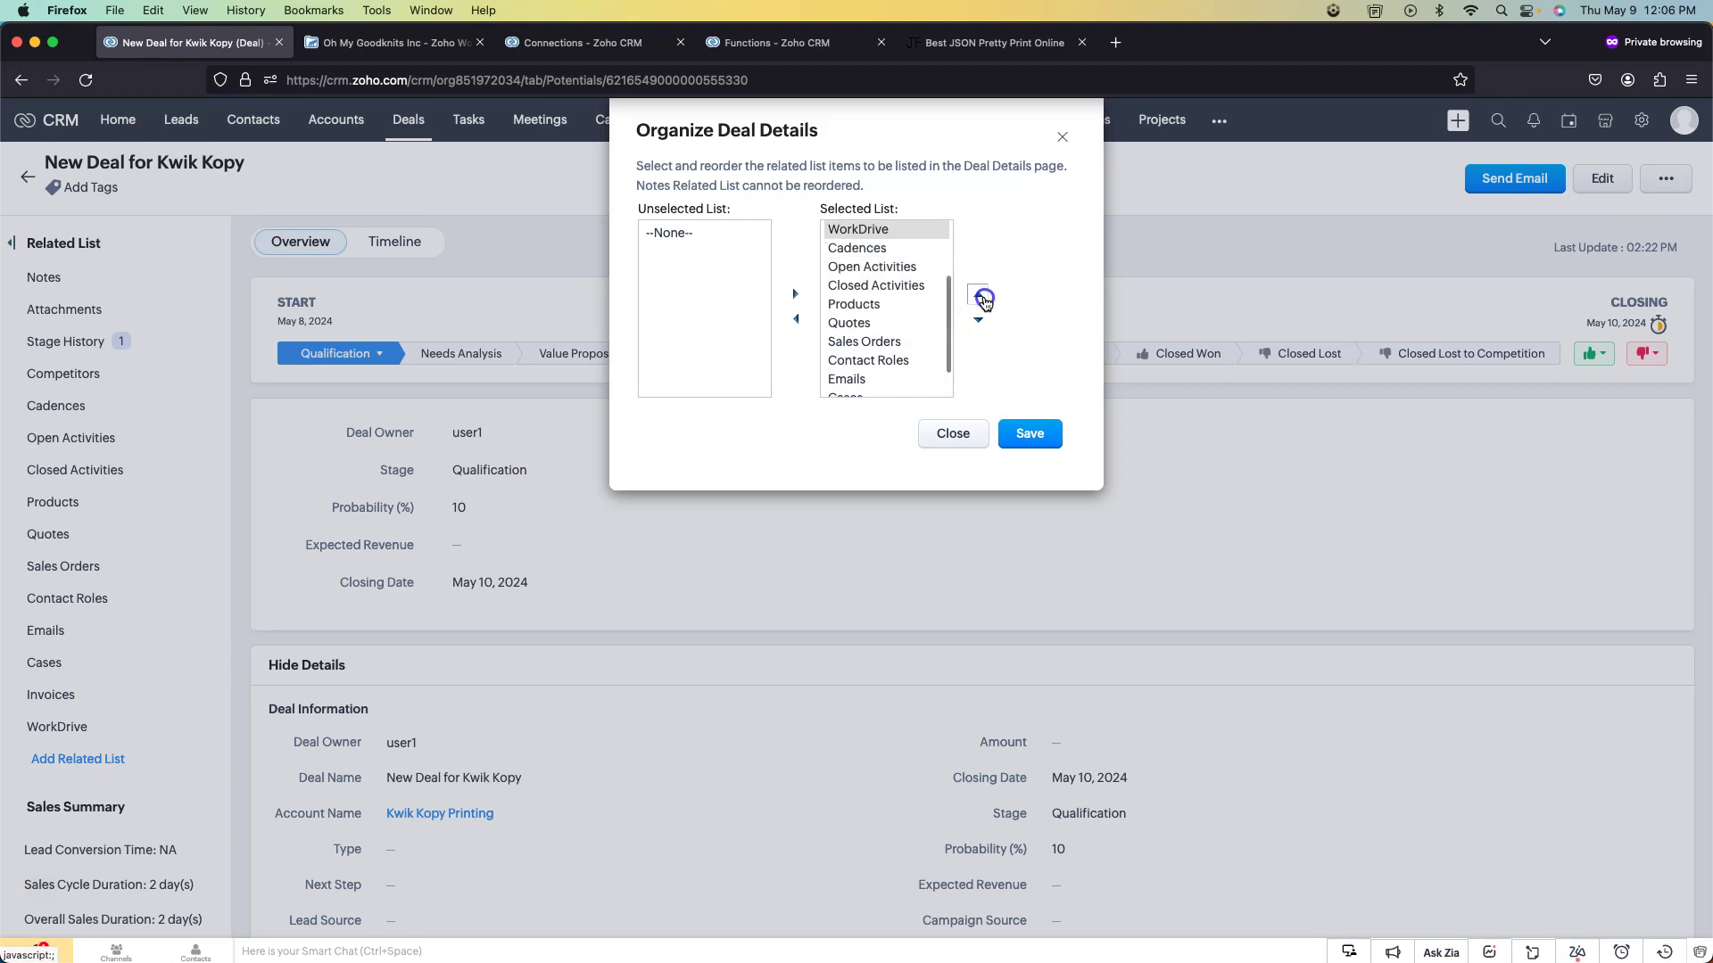
pyautogui.click(980, 297)
pyautogui.click(980, 297)
pyautogui.click(1029, 433)
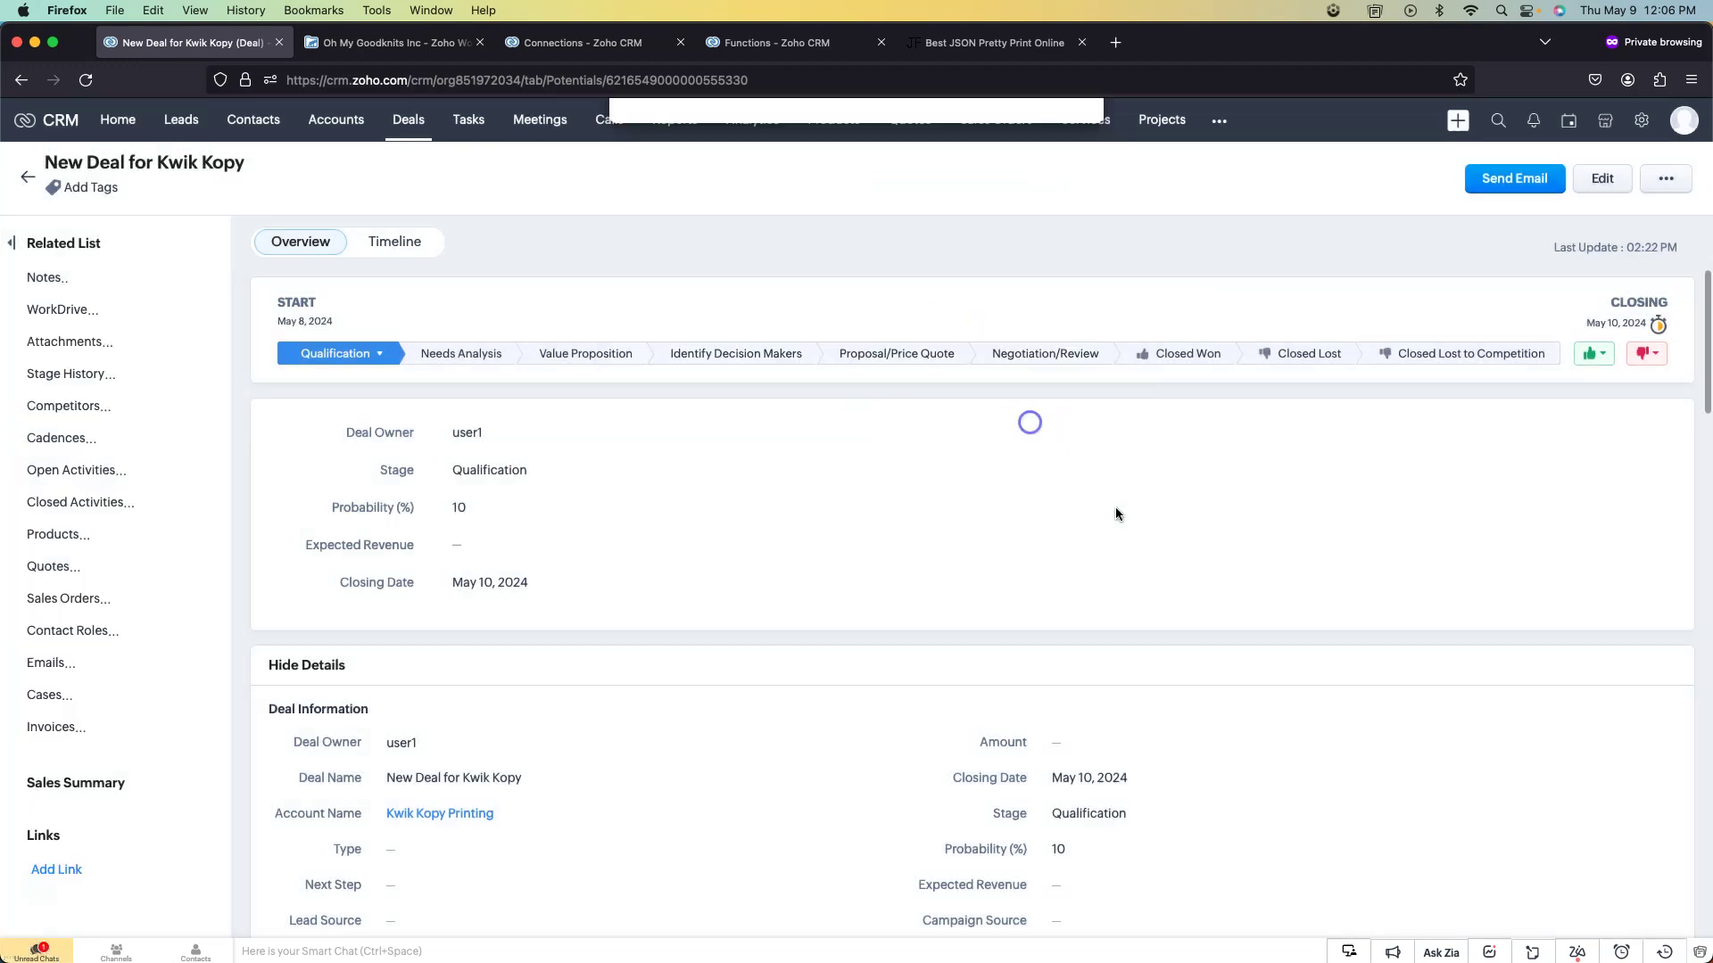
pyautogui.click(98, 350)
pyautogui.click(80, 309)
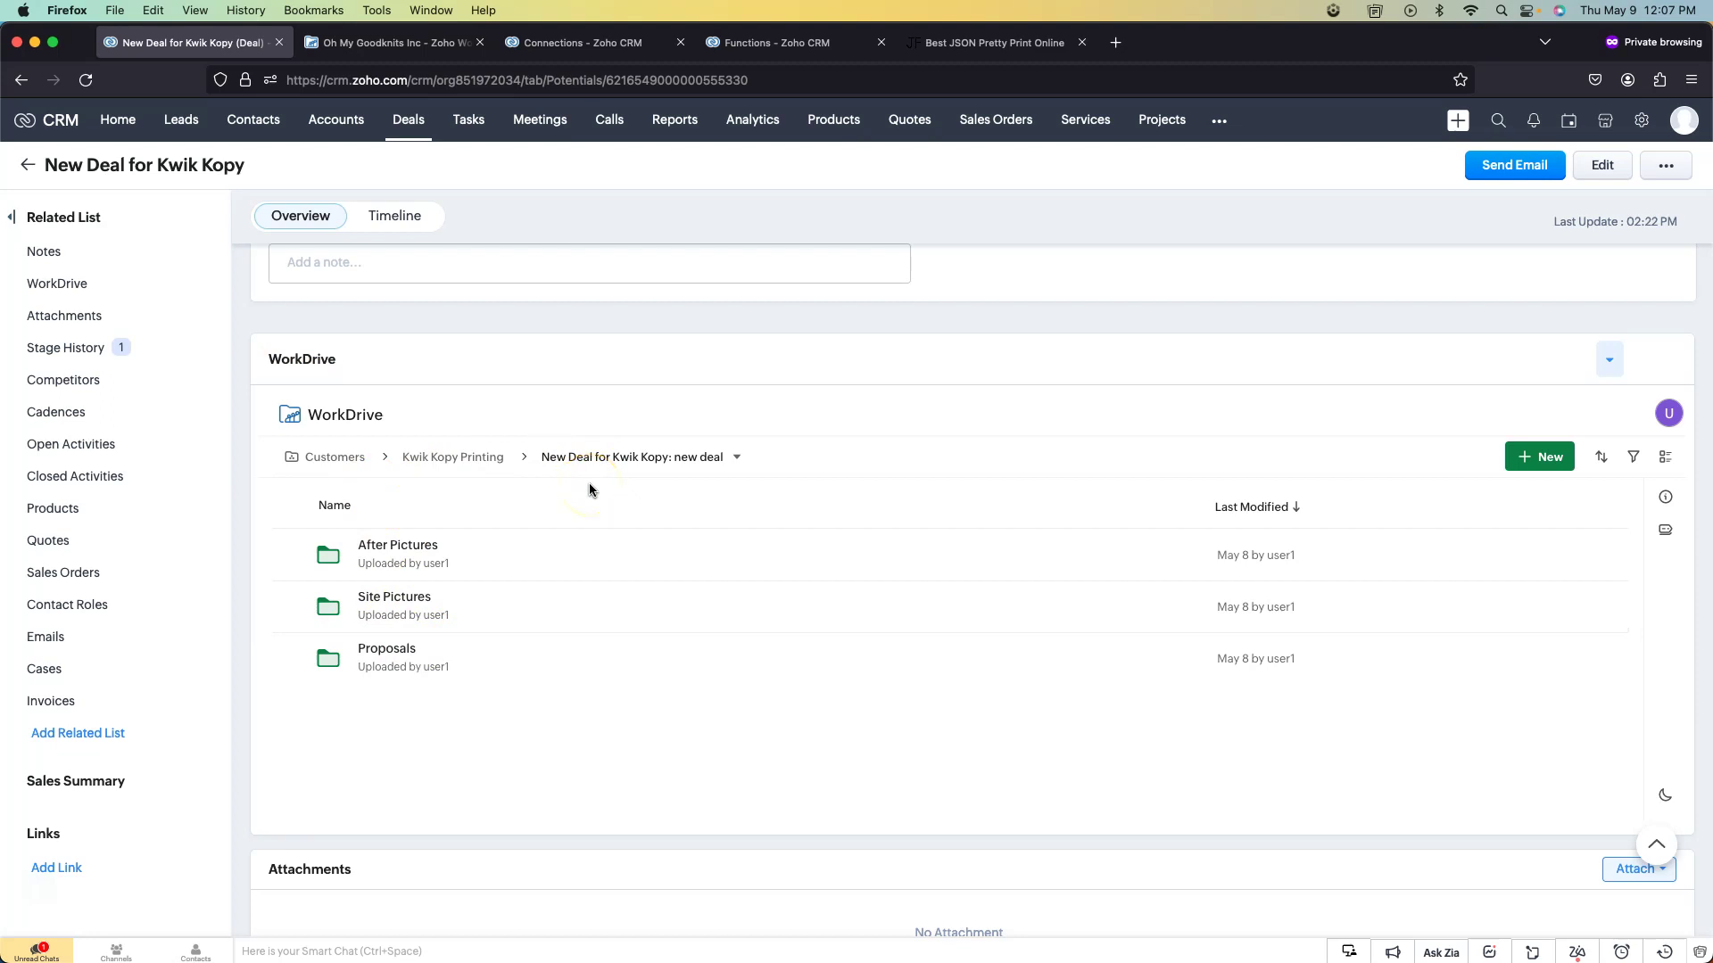
pyautogui.click(479, 411)
pyautogui.click(498, 349)
pyautogui.scroll(6, 581, 425)
pyautogui.scroll(5, 580, 426)
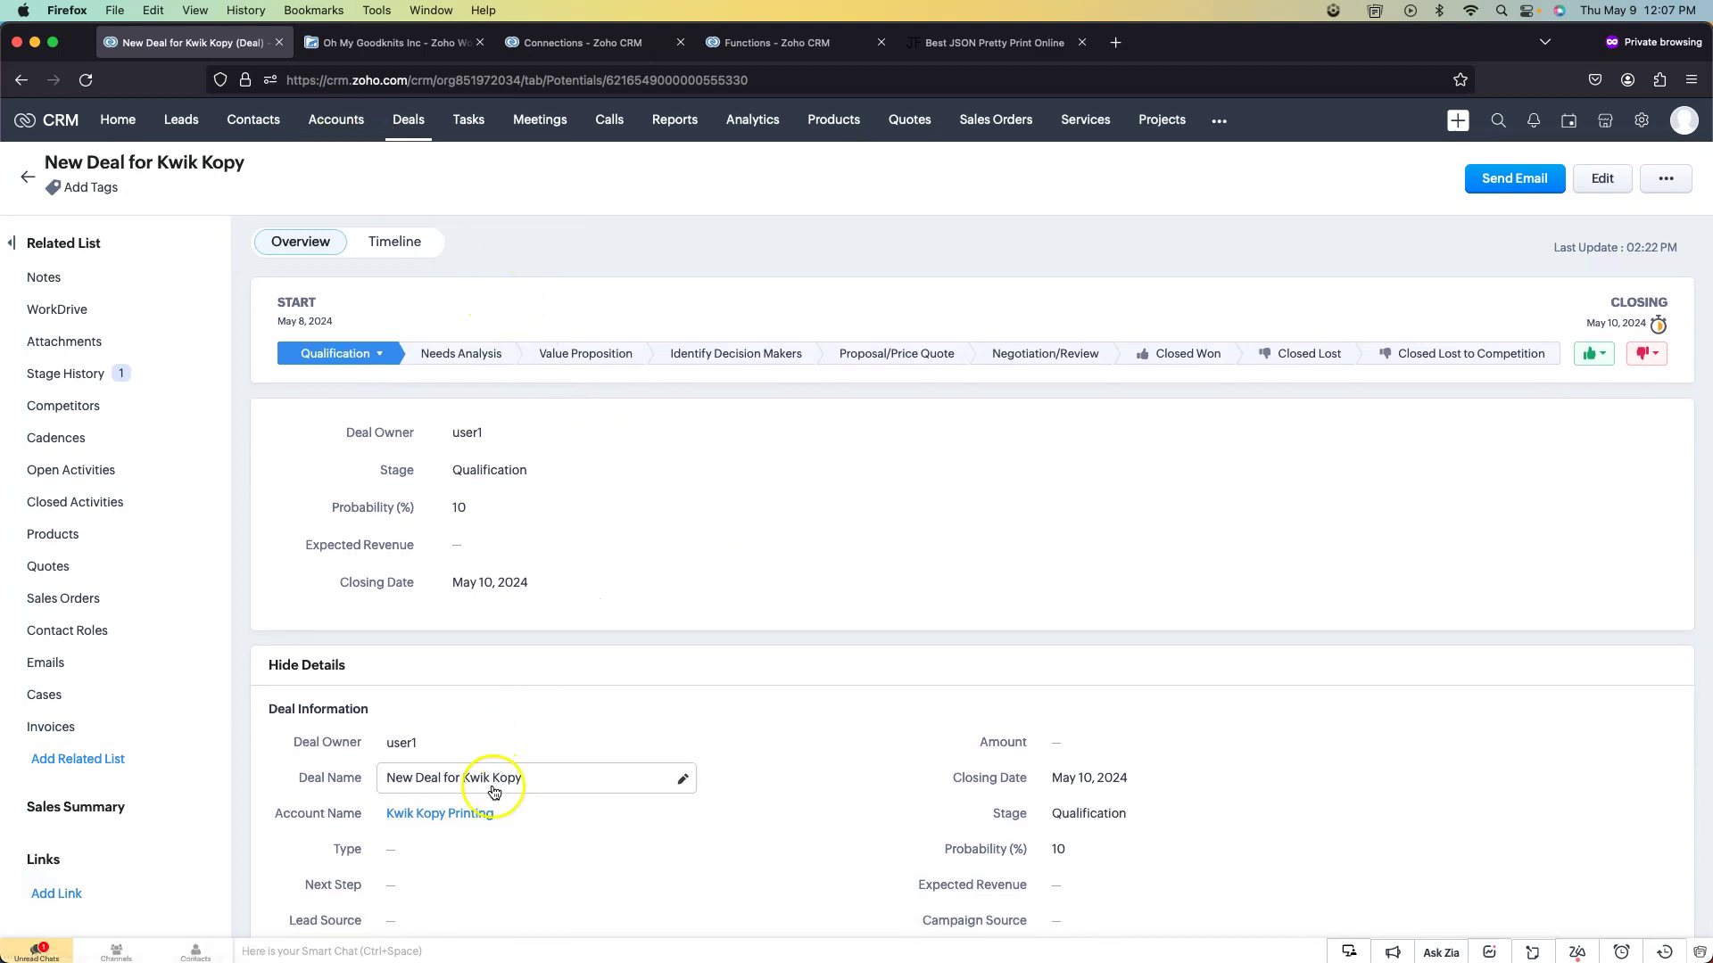
# Browse WorkDrive's Customers > Kwik Kopy Printing > 'New Deal for Kwik Kopy: new deal' folder, then return to the CRM account.
pyautogui.click(465, 813)
pyautogui.click(339, 42)
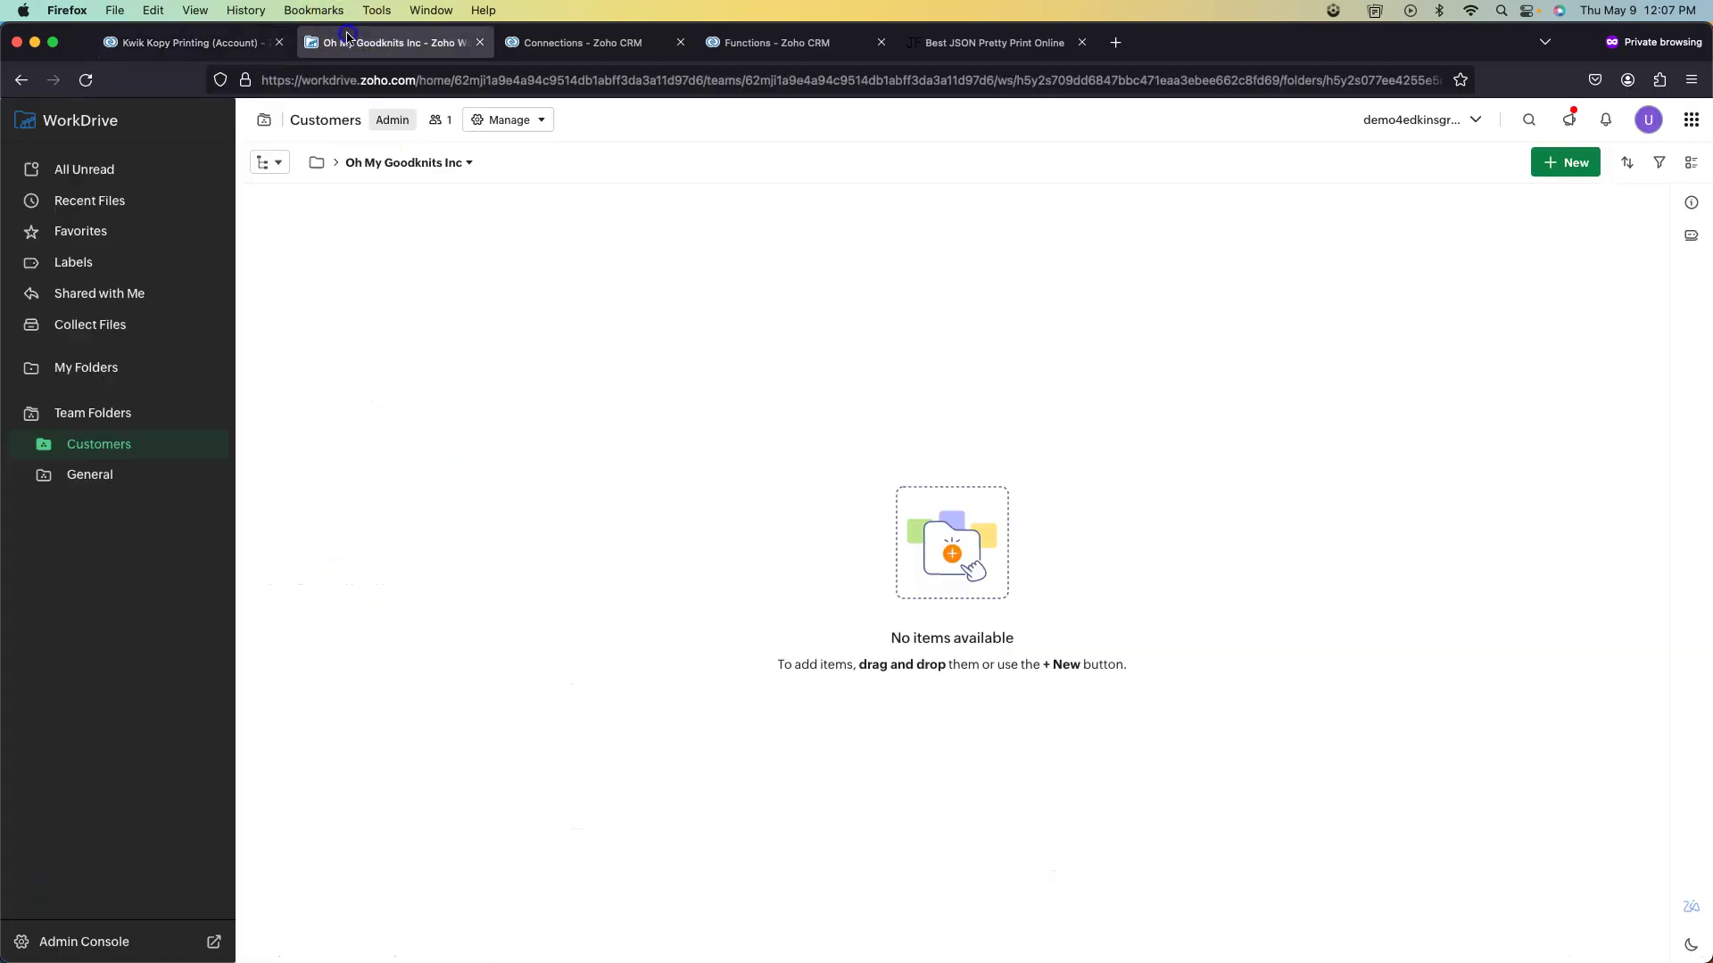
pyautogui.click(113, 446)
pyautogui.click(402, 359)
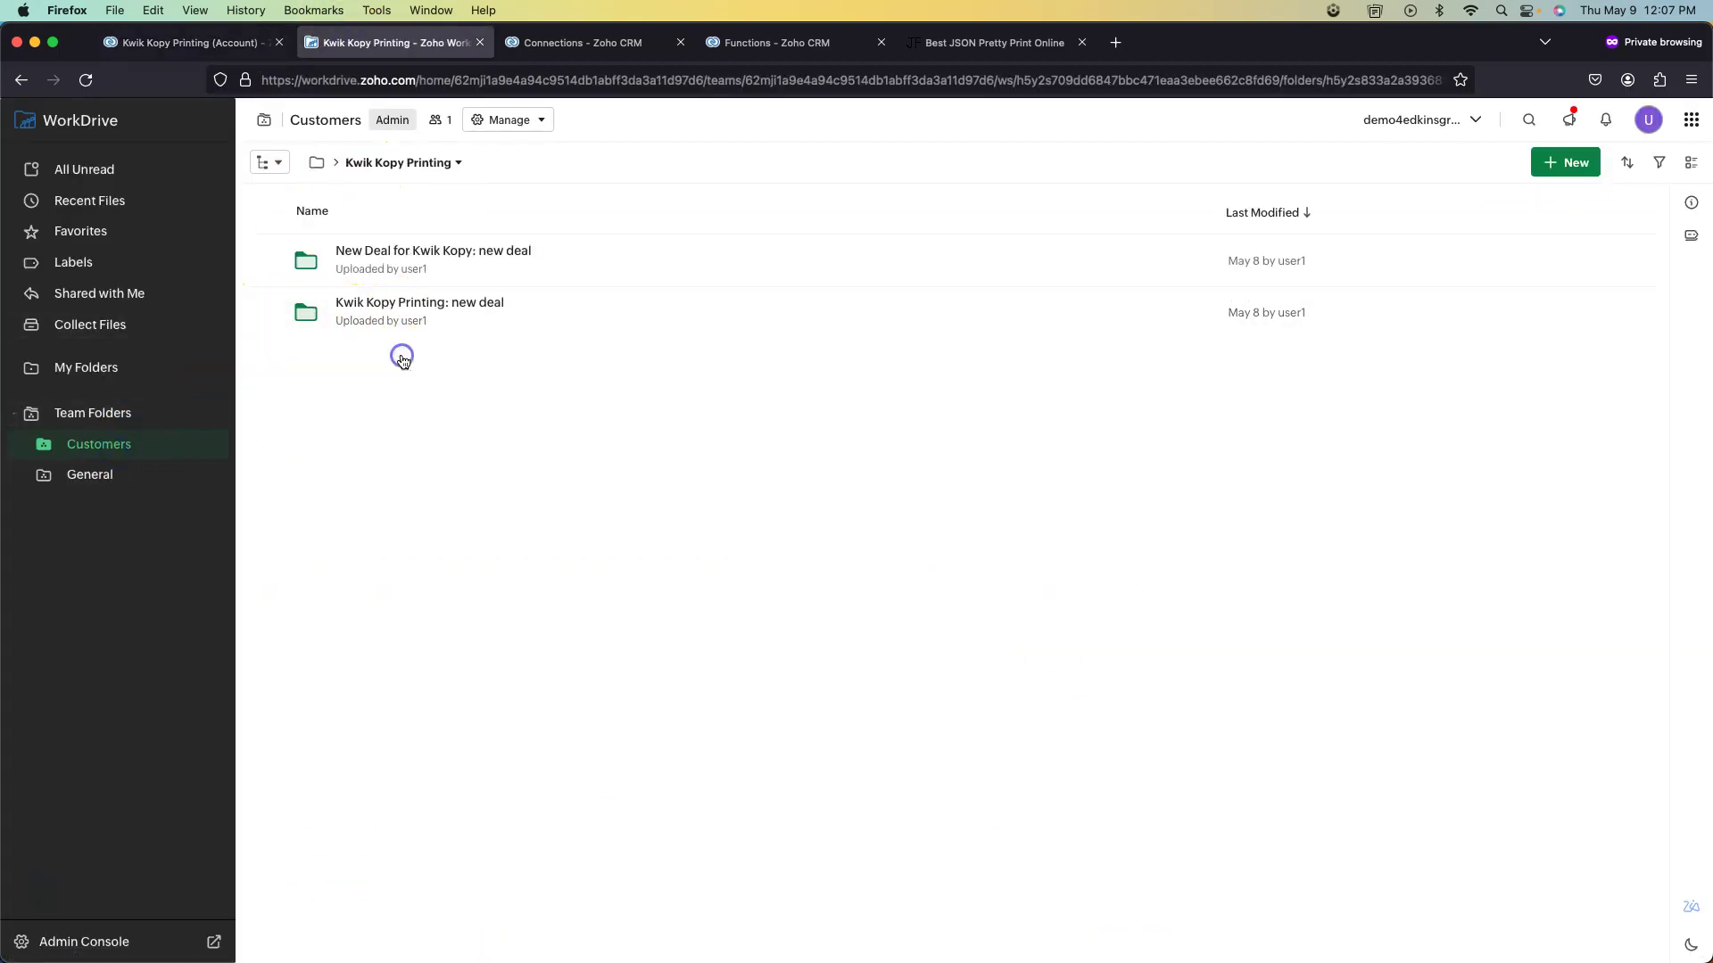
pyautogui.click(479, 250)
pyautogui.click(194, 41)
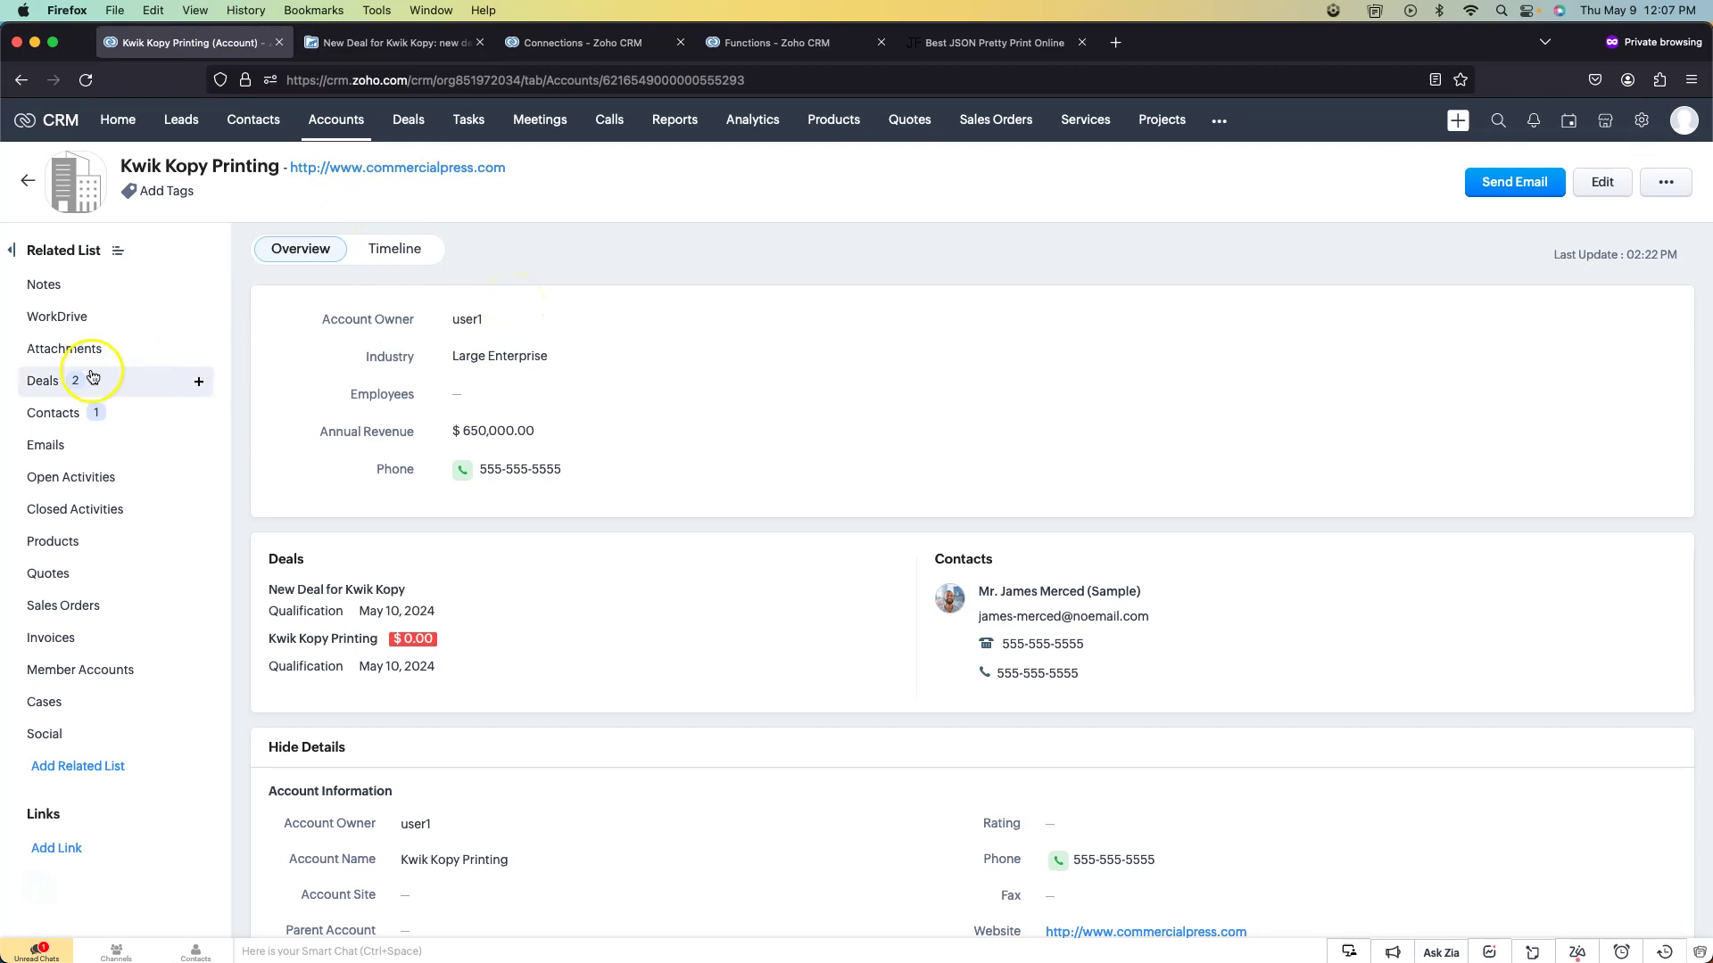
# Open the 'New Deal for Kwik Kopy: new deal' folder in the account's WorkDrive related list, showing After Pictures, Site Pictures and Proposals.
pyautogui.click(77, 318)
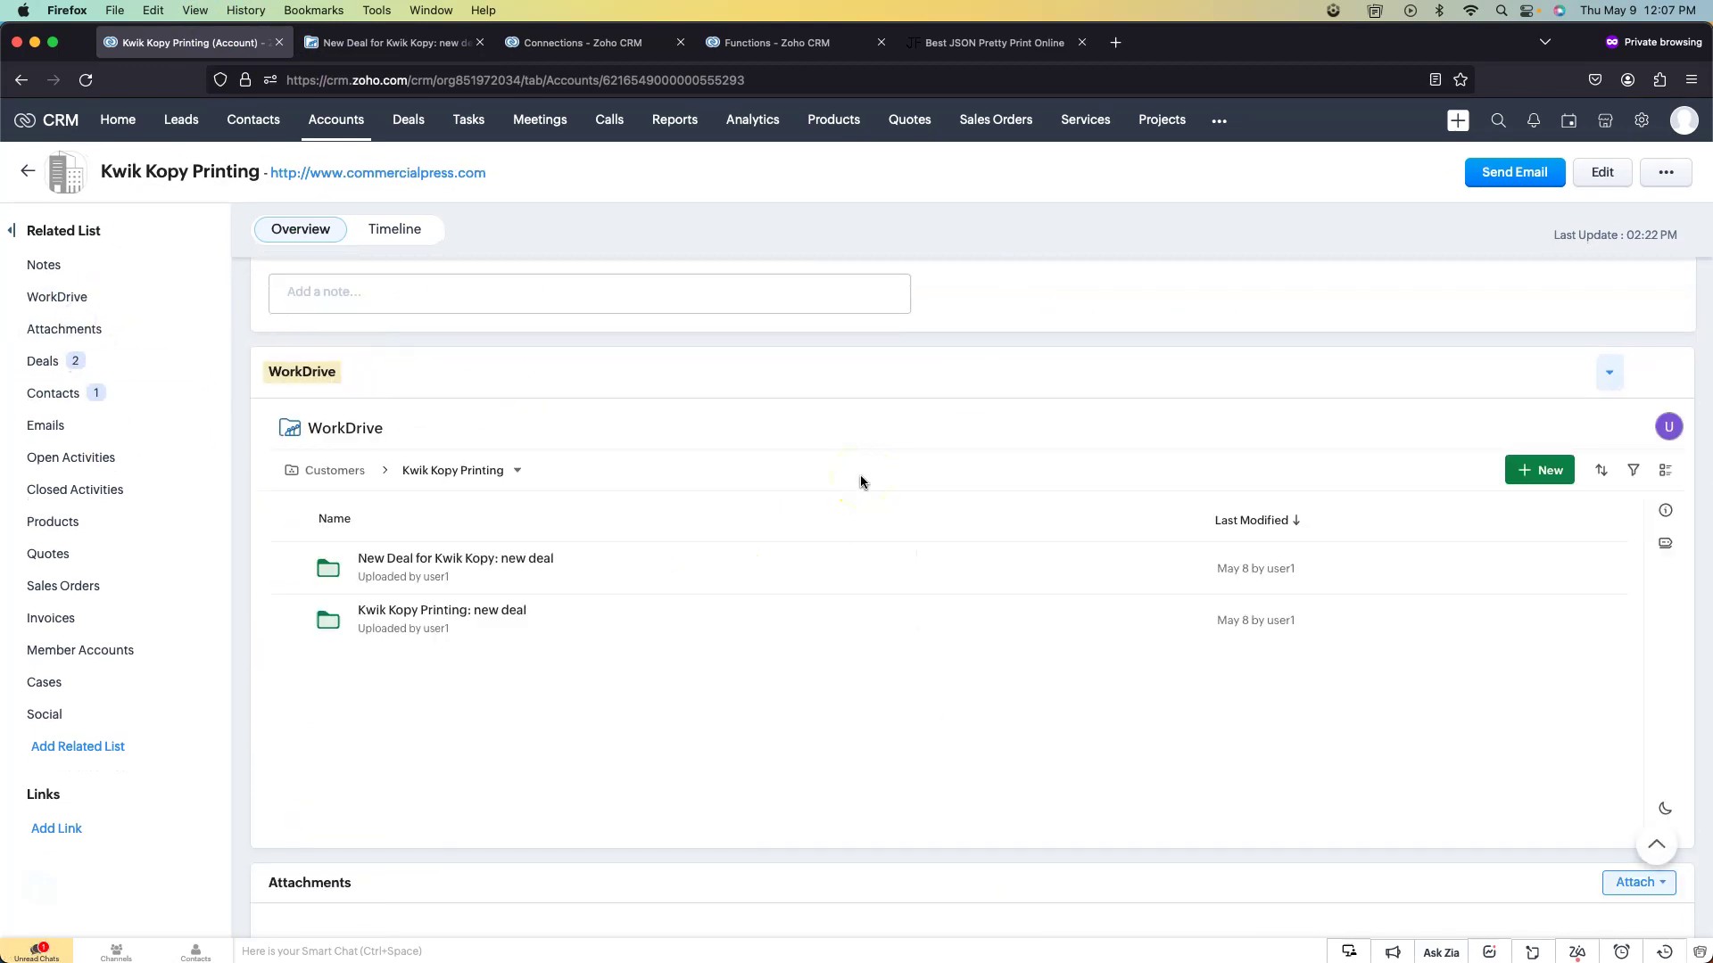
pyautogui.click(467, 560)
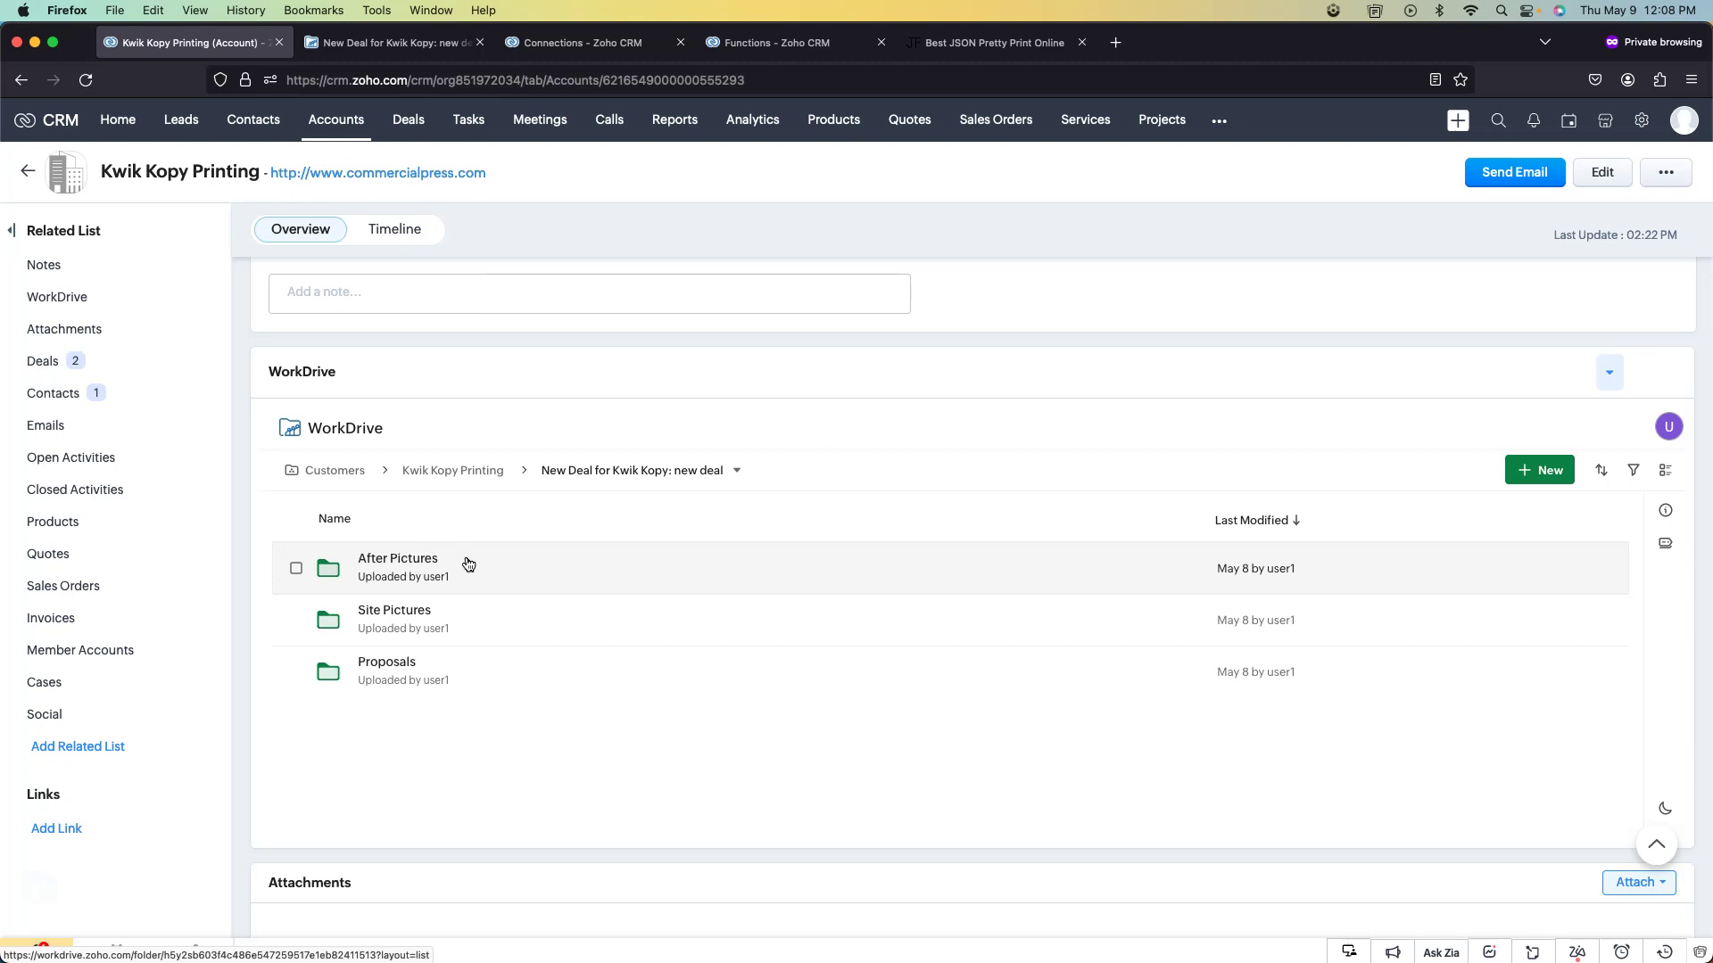
pyautogui.click(872, 495)
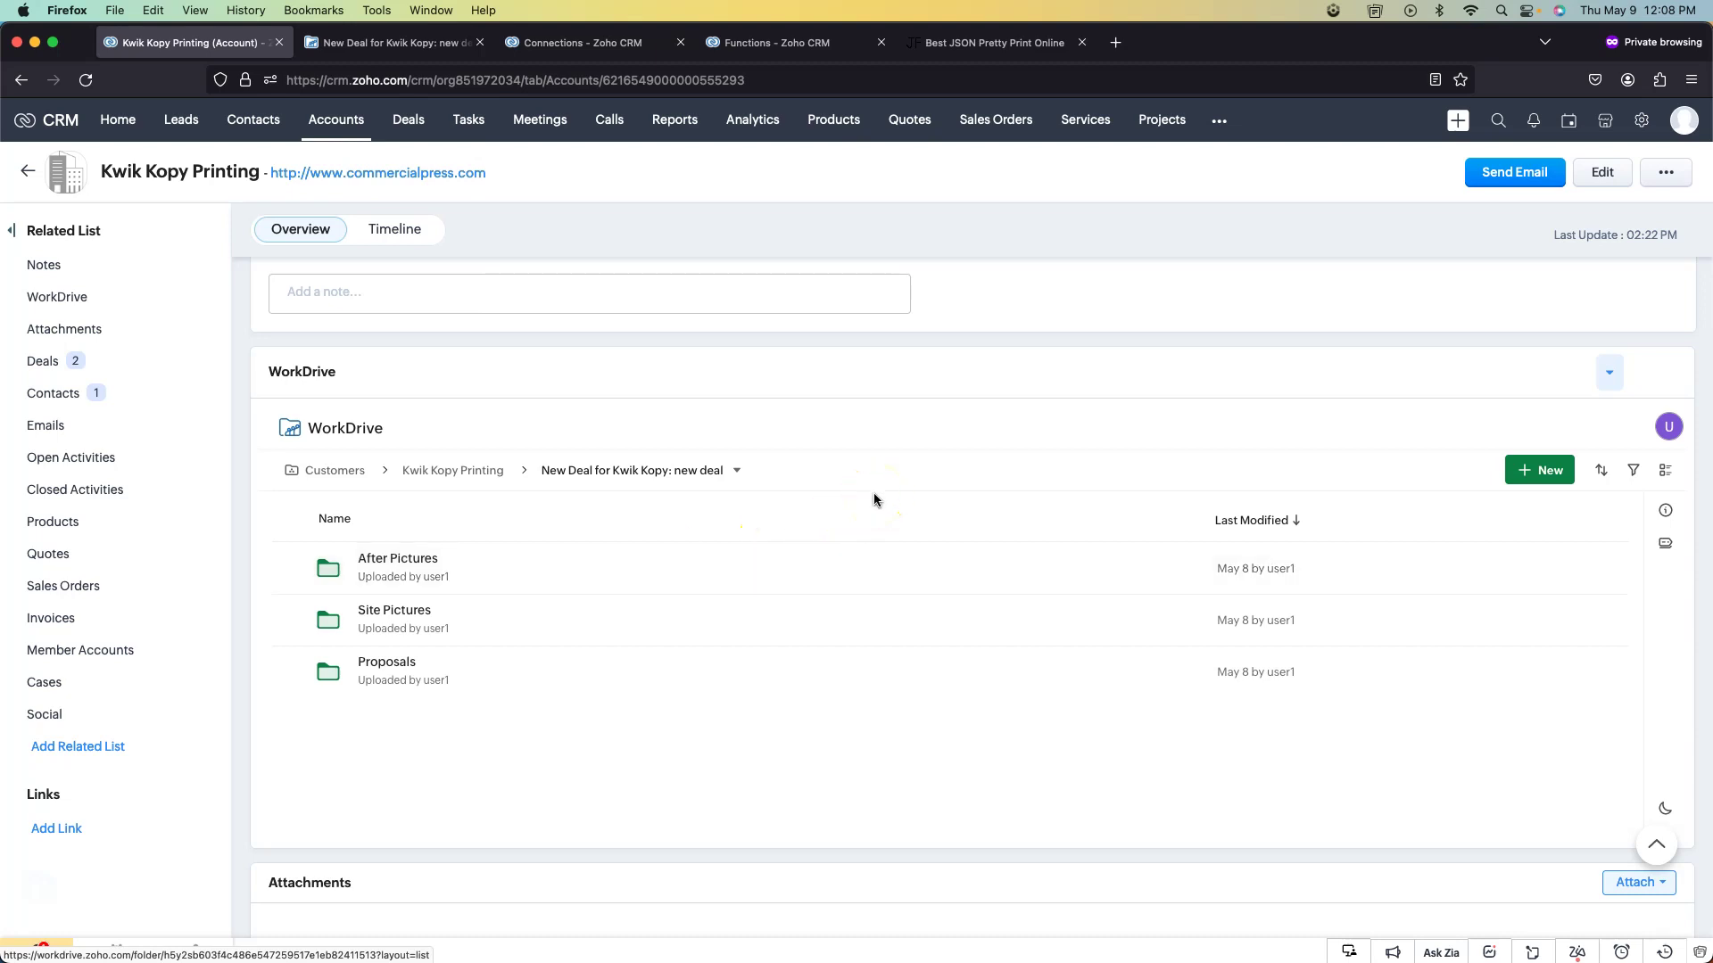